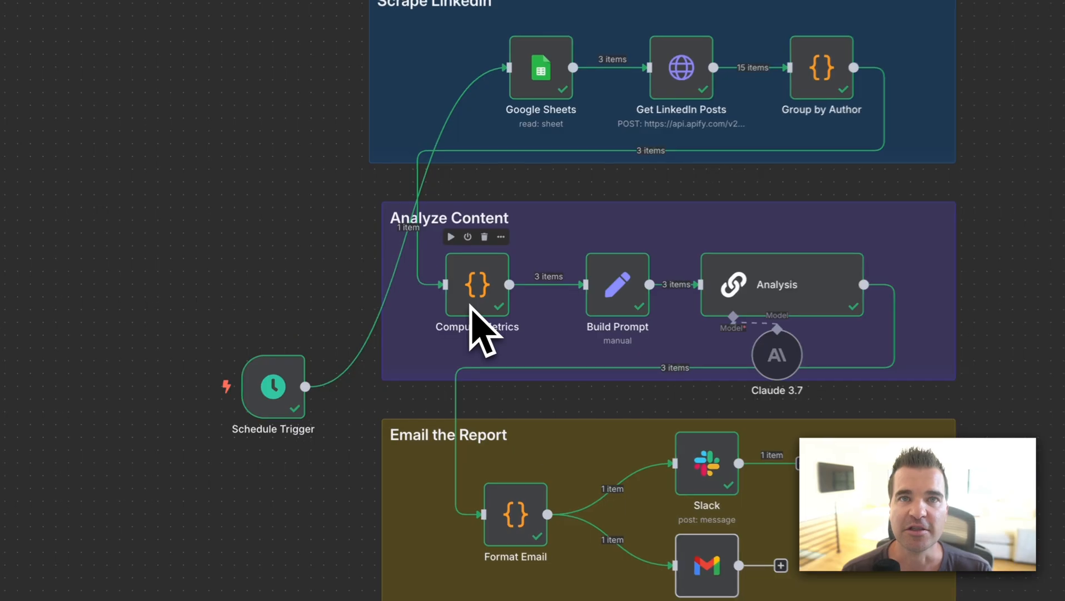
Switch from the workflow to Slack to view the audit report in the n8n-testing channel
scroll(360, 308, "up", 2)
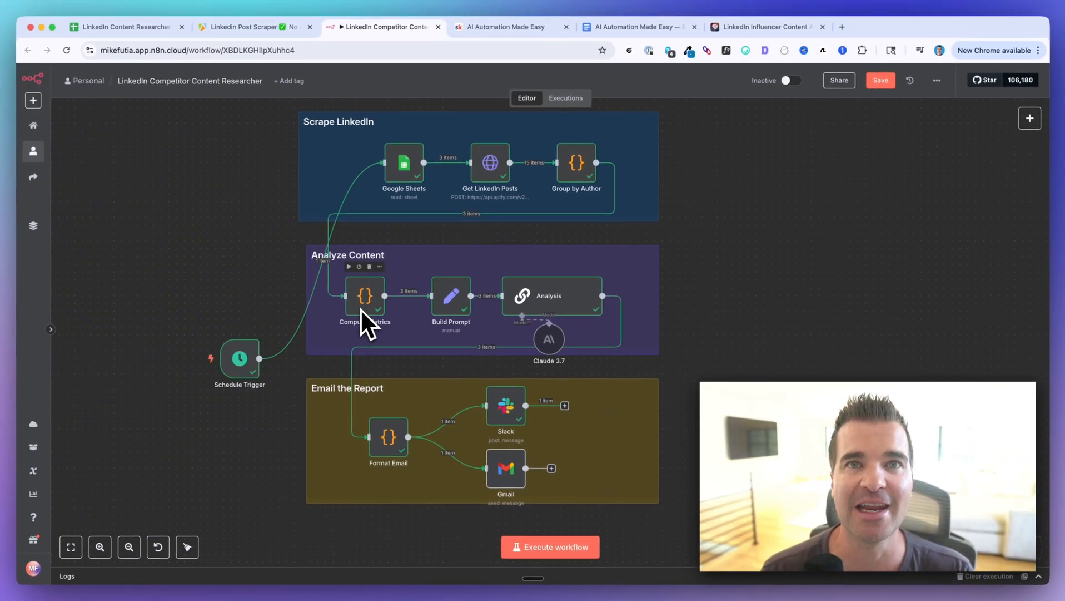
mouse_move(225, 567)
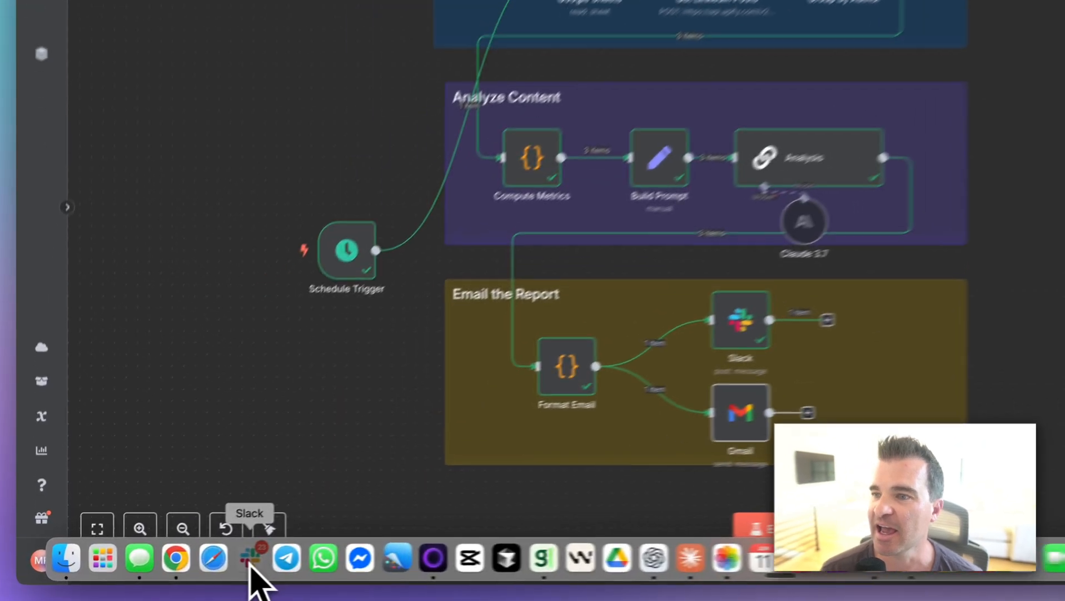
left_click(174, 568)
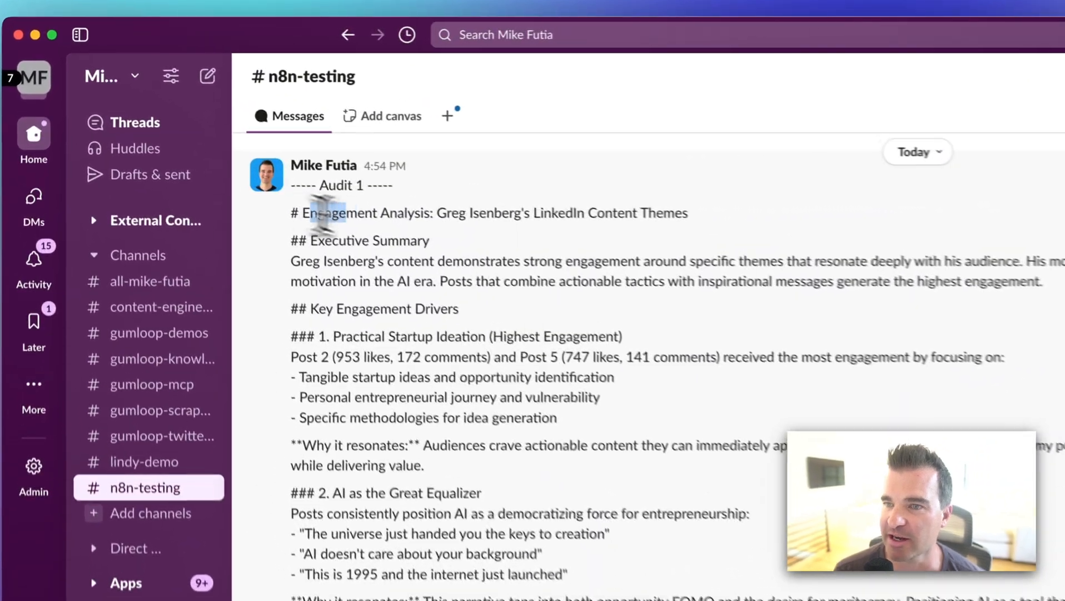
Read the heading and executive summary of Audit 1 in the n8n-testing report
left_click_drag(220, 148, 297, 148)
left_click_drag(441, 222, 571, 223)
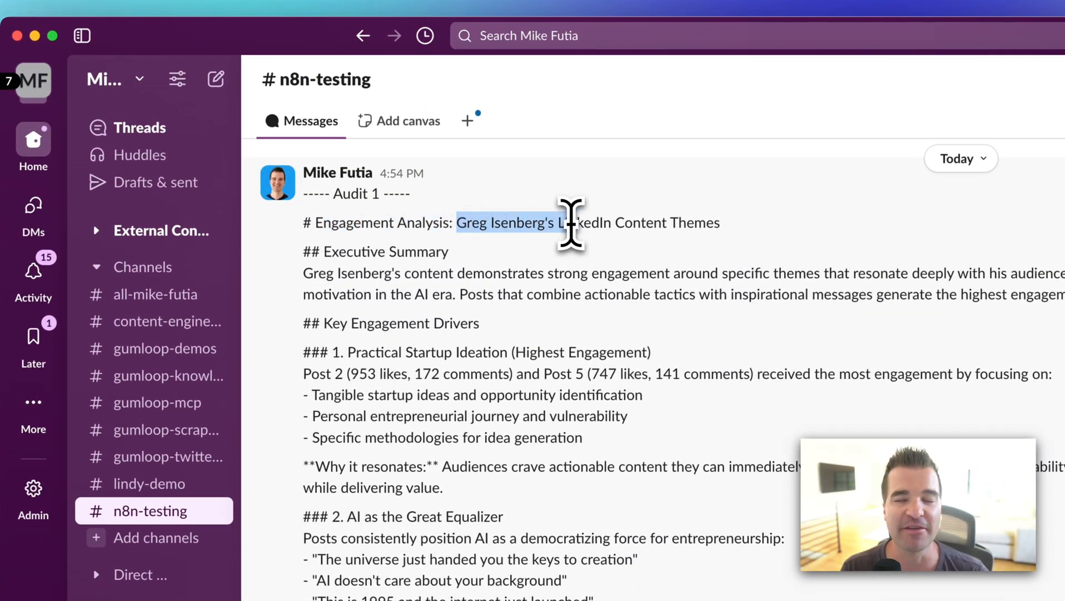
scroll(578, 306, "down", 2)
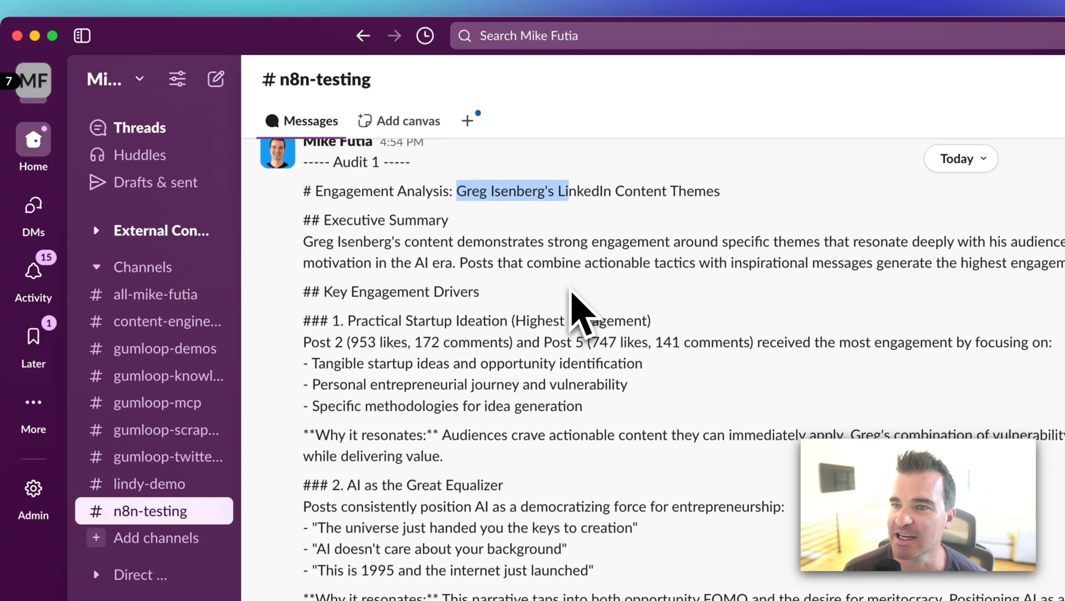
left_click_drag(312, 207, 466, 209)
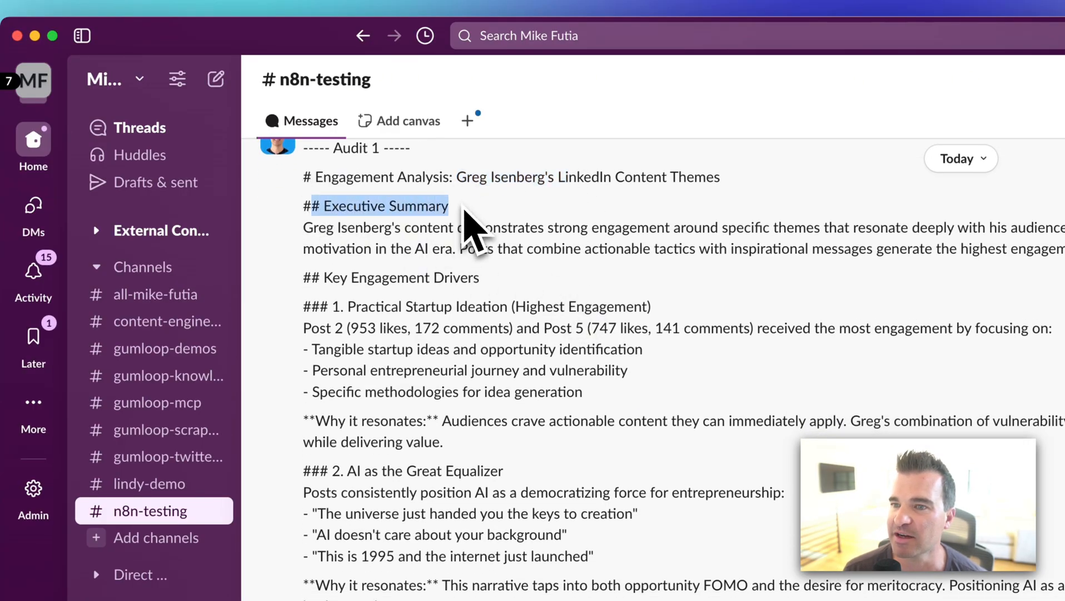
scroll(452, 257, "down", 2)
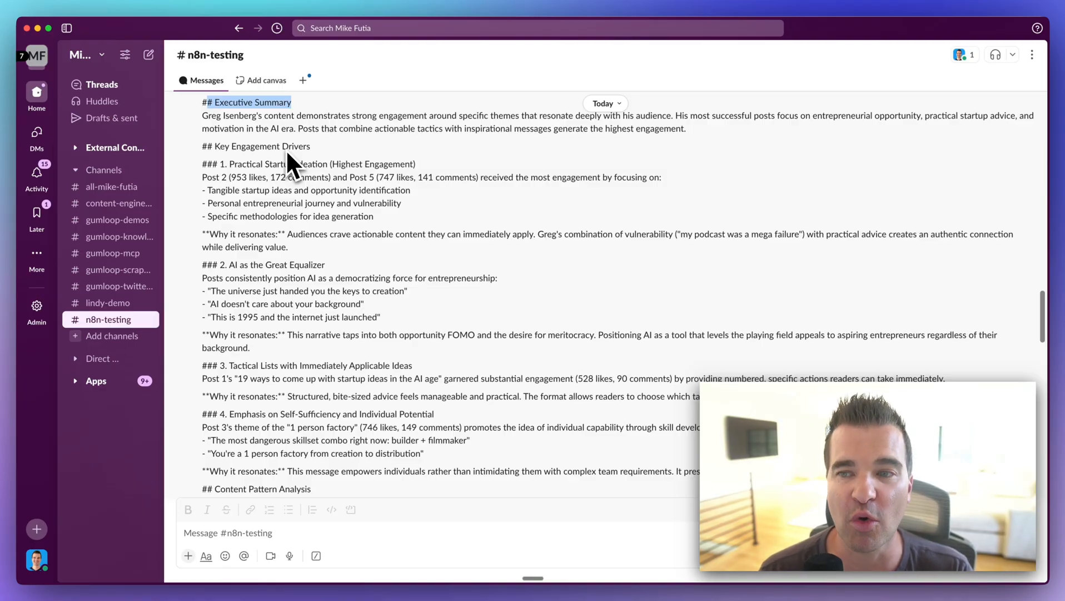
Examine Audit 1's first key engagement driver, Practical Startup Ideation, including its cited posts and focus points
scroll(203, 163, "up", 1)
left_click_drag(203, 163, 295, 168)
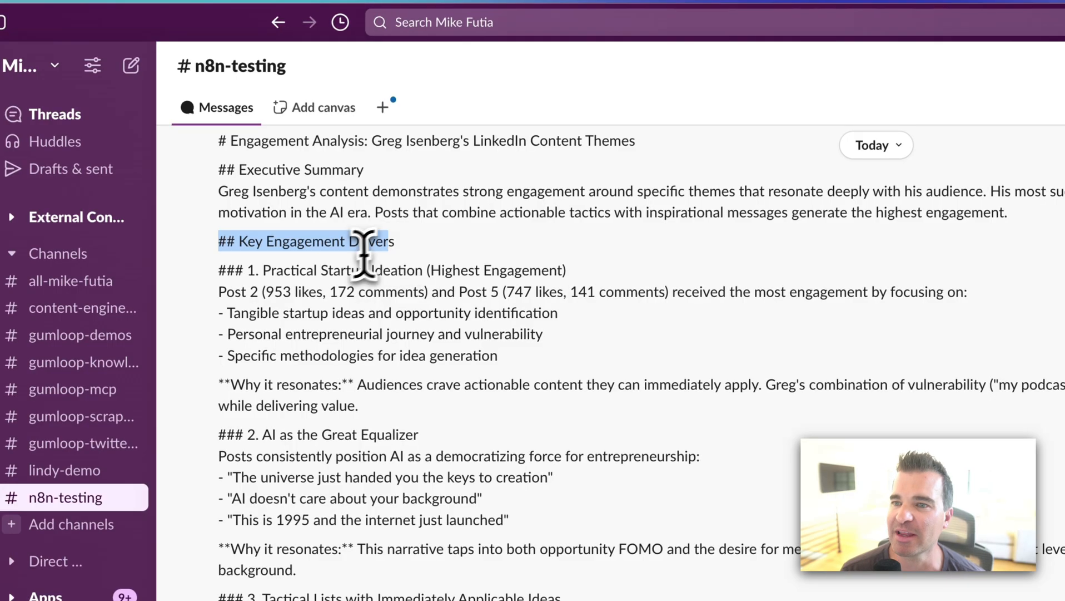
left_click(279, 275)
left_click_drag(261, 274, 414, 269)
scroll(232, 240, "down", 2)
left_click(231, 240)
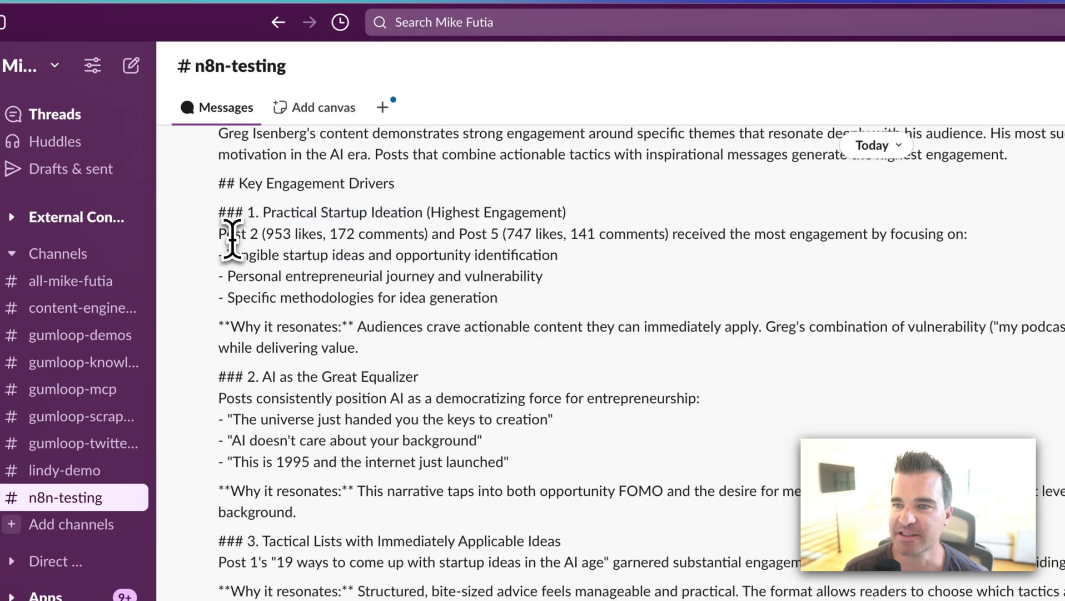
left_click_drag(232, 241, 423, 232)
scroll(654, 257, "down", 1)
left_click_drag(675, 223, 851, 222)
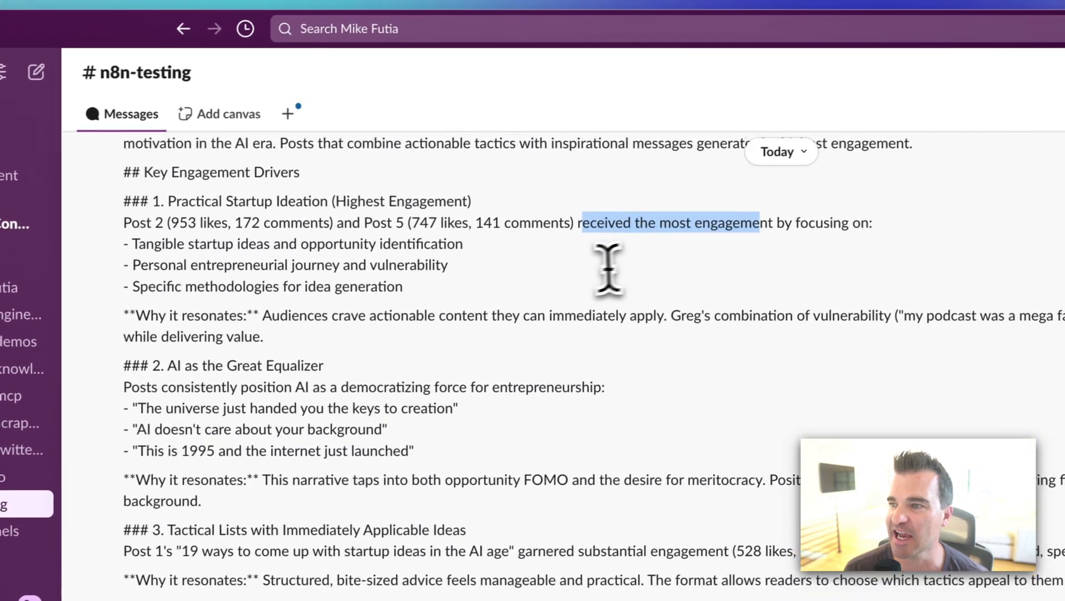
scroll(608, 269, "down", 1)
left_click(295, 224)
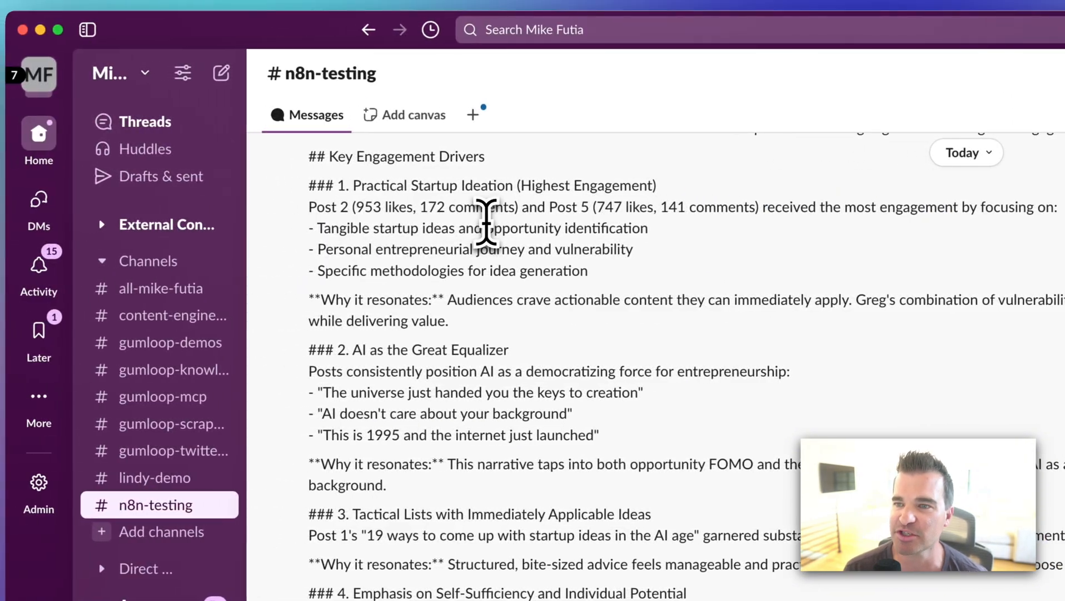
left_click_drag(525, 250, 362, 251)
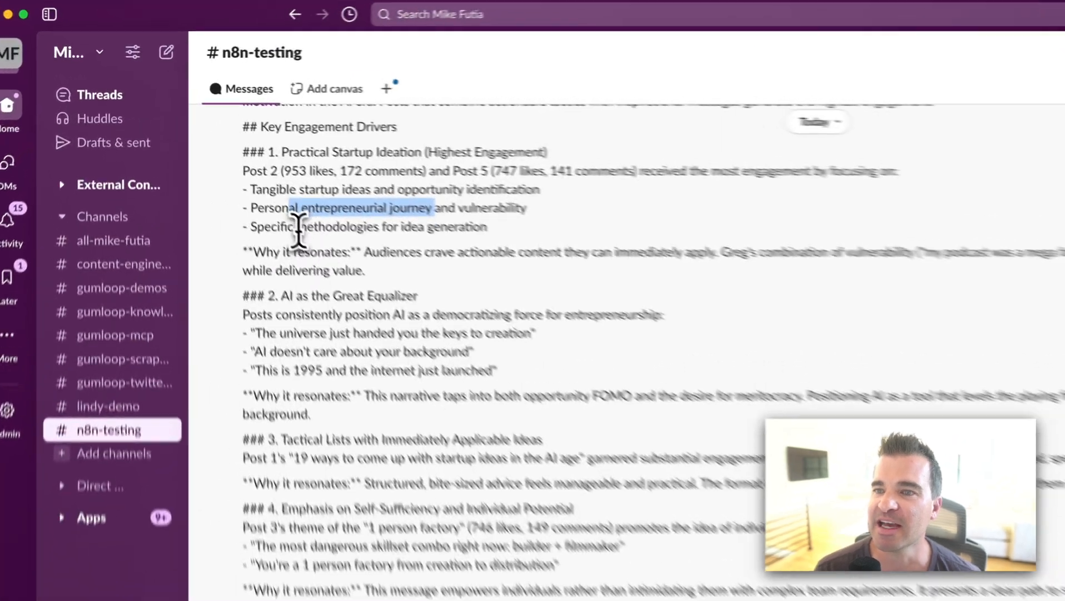
left_click_drag(240, 177, 399, 175)
left_click_drag(578, 244, 584, 253)
scroll(584, 253, "down", 4)
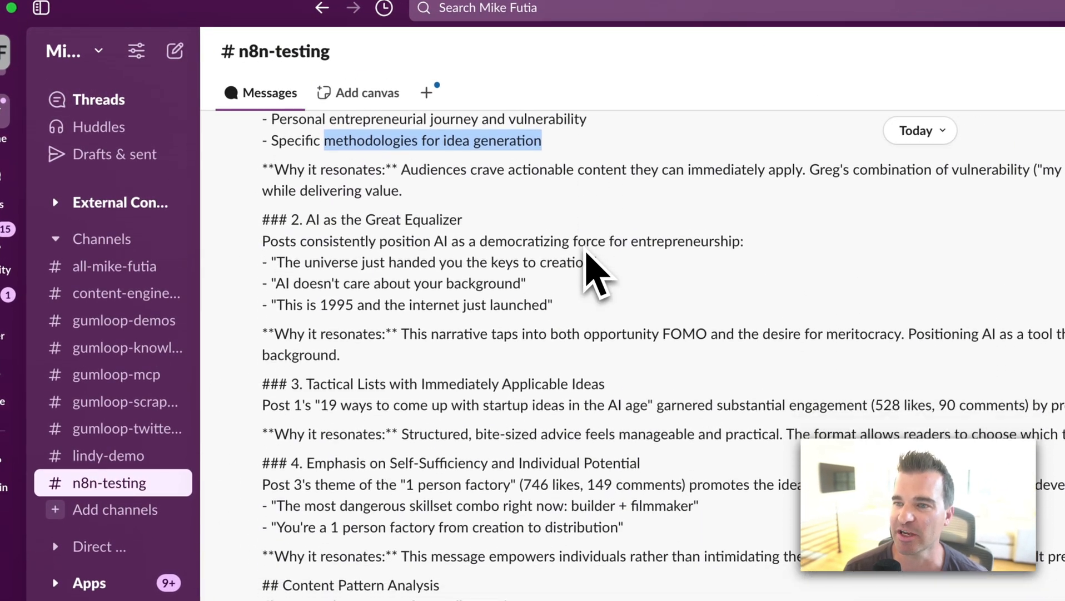
Review Audit 1's remaining key engagement drivers, starting with AI as the Great Equalizer
scroll(585, 252, "up", 3)
left_click_drag(287, 342, 508, 341)
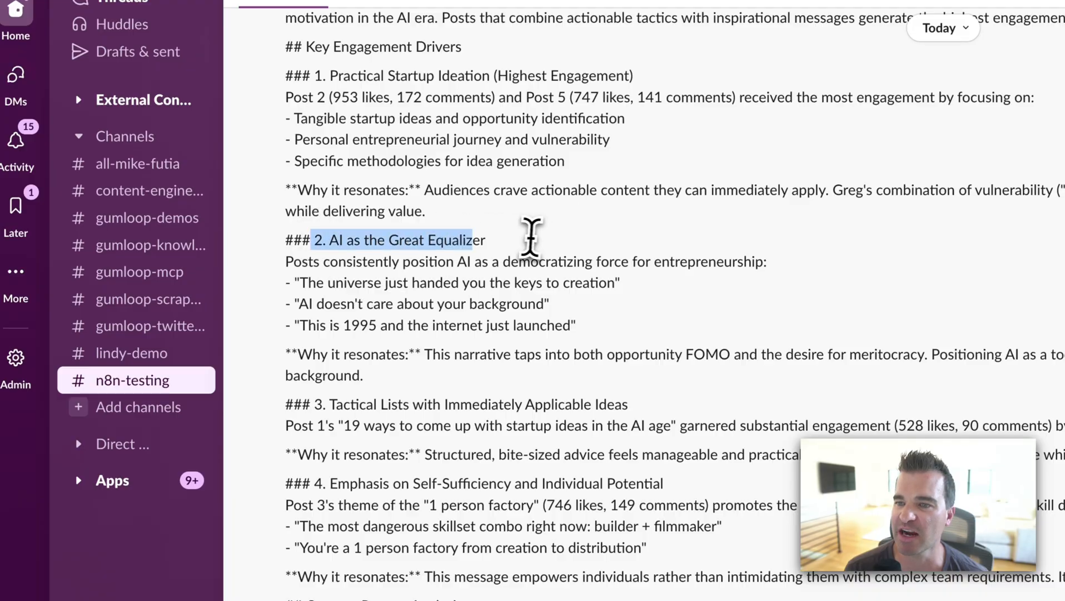
left_click_drag(531, 236, 532, 244)
scroll(533, 256, "down", 4)
left_click_drag(374, 257, 622, 253)
scroll(371, 278, "down", 1)
scroll(371, 278, "down", 2)
left_click_drag(350, 238, 564, 238)
Review the content pattern analysis and recommendations that close Audit 1
scroll(416, 267, "down", 4)
left_click_drag(354, 198, 542, 210)
scroll(545, 216, "down", 3)
left_click_drag(293, 242, 458, 253)
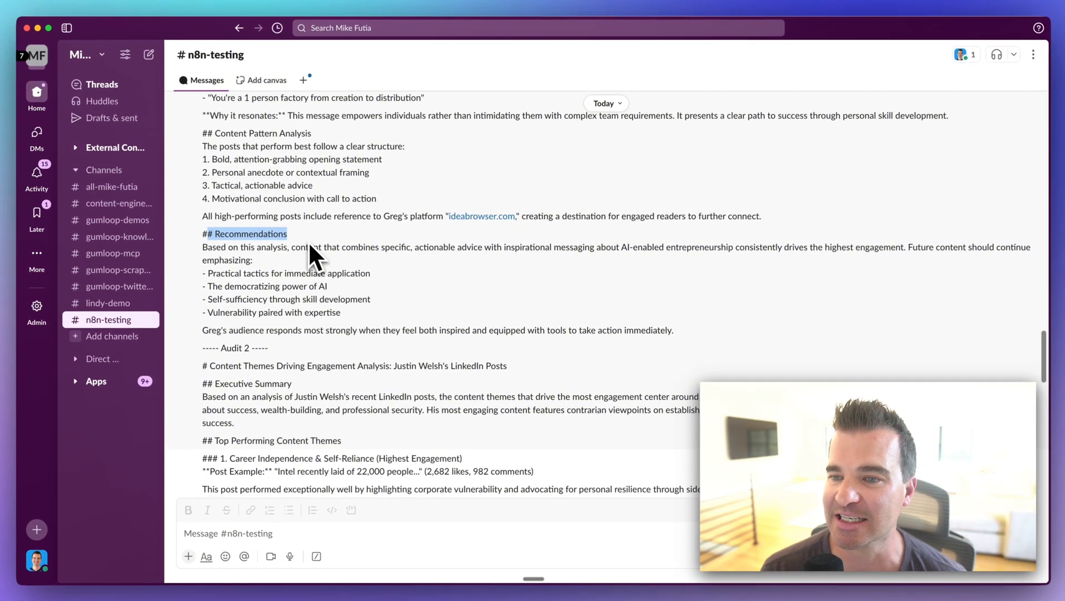
scroll(309, 245, "down", 1)
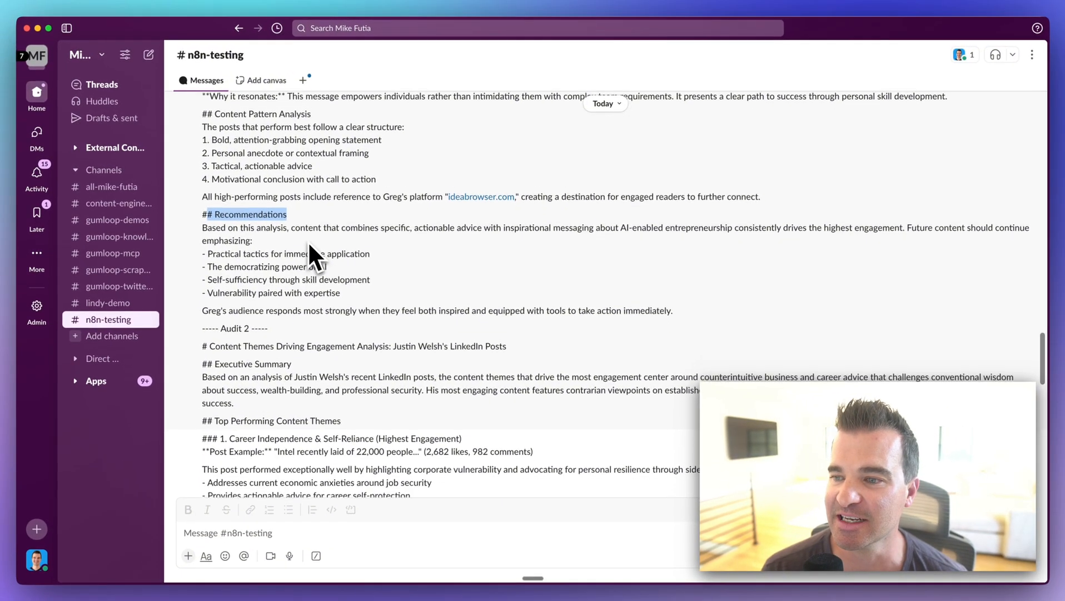
Read through Audit 2, from its heading to the top performing content themes and engagement patterns
scroll(309, 245, "down", 3)
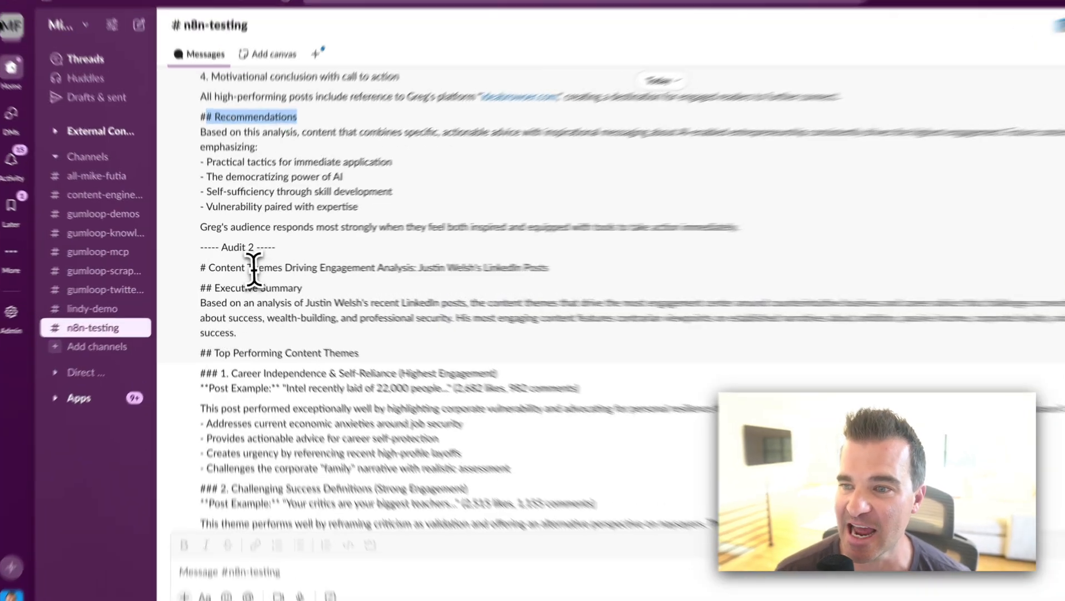
left_click_drag(253, 268, 546, 268)
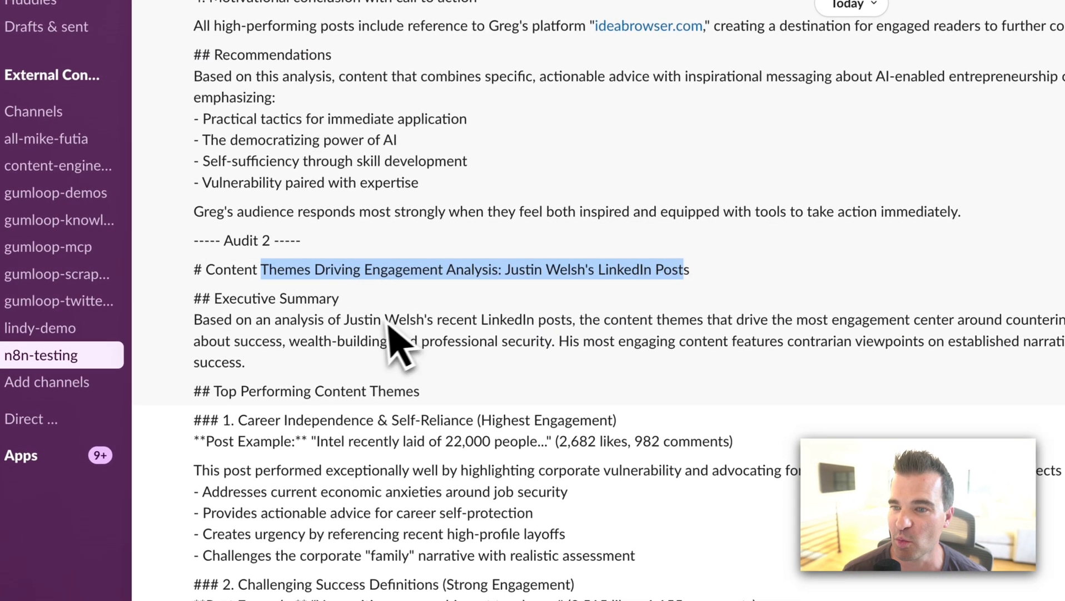
scroll(379, 328, "down", 10)
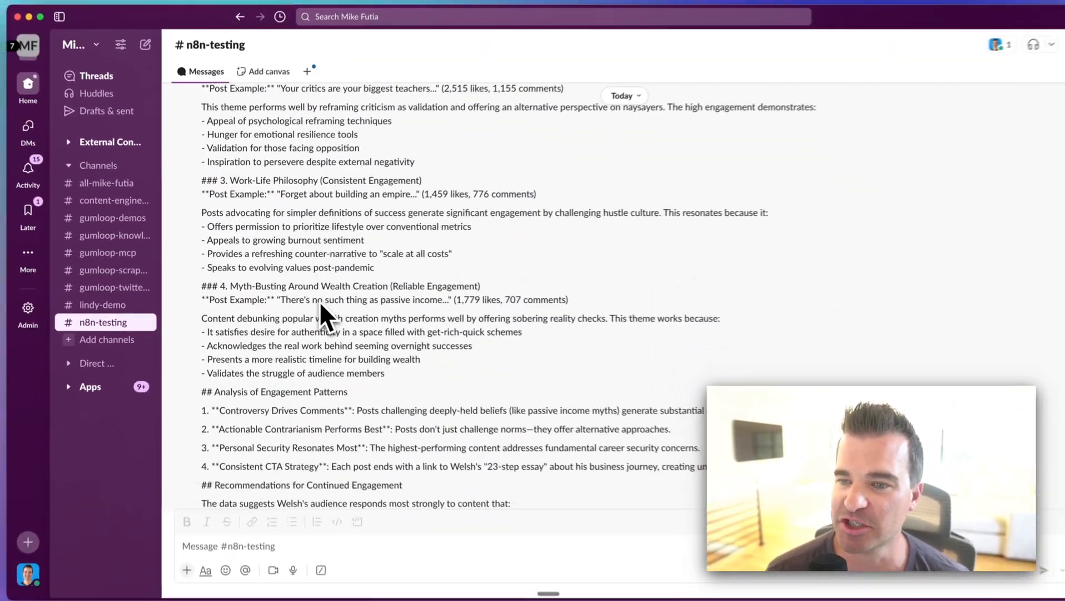
Read through Audit 3, from its heading and content themes to the recommendations at the end of the report
scroll(315, 298, "down", 8)
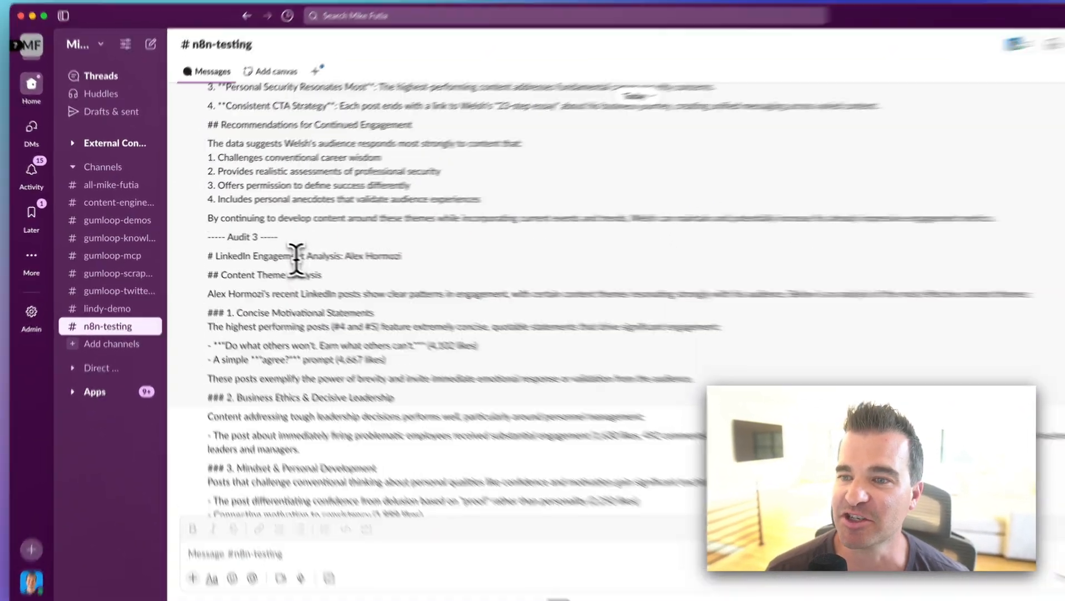
left_click_drag(283, 253, 401, 256)
scroll(297, 333, "down", 5)
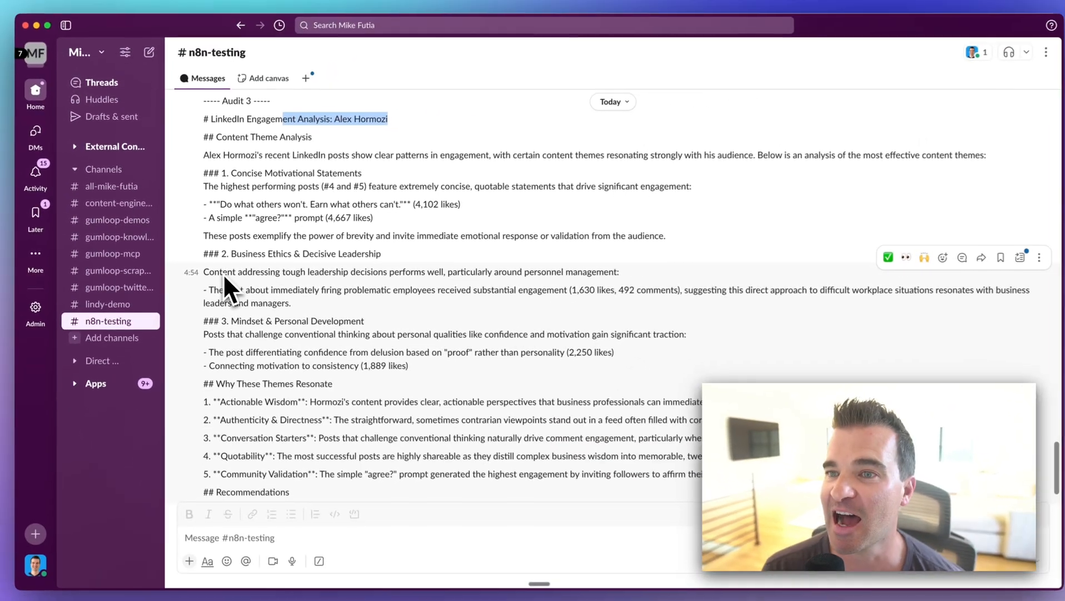
scroll(223, 275, "down", 2)
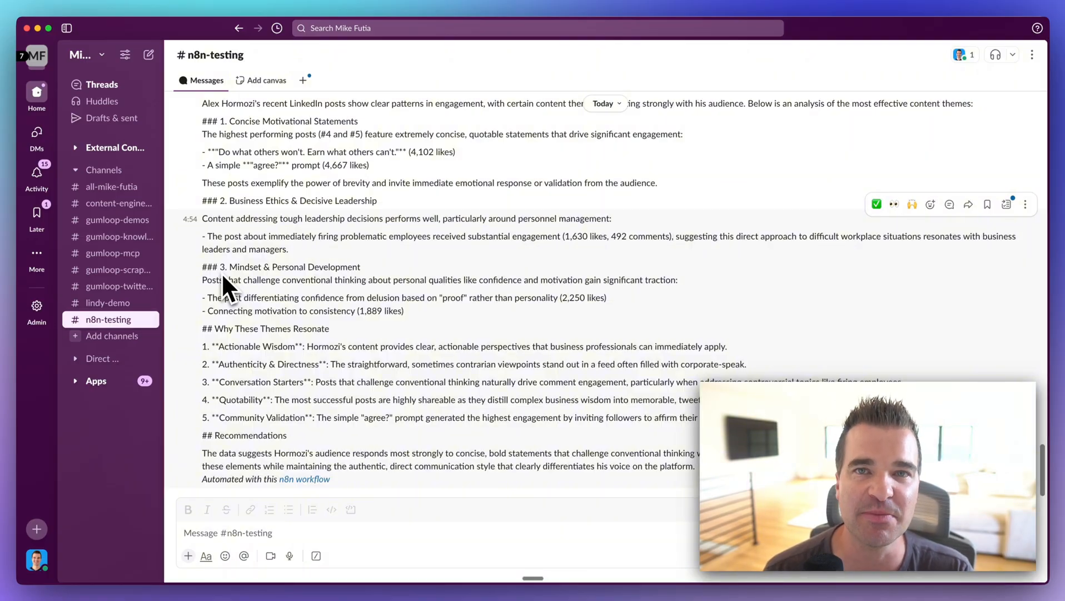
scroll(221, 272, "up", 5)
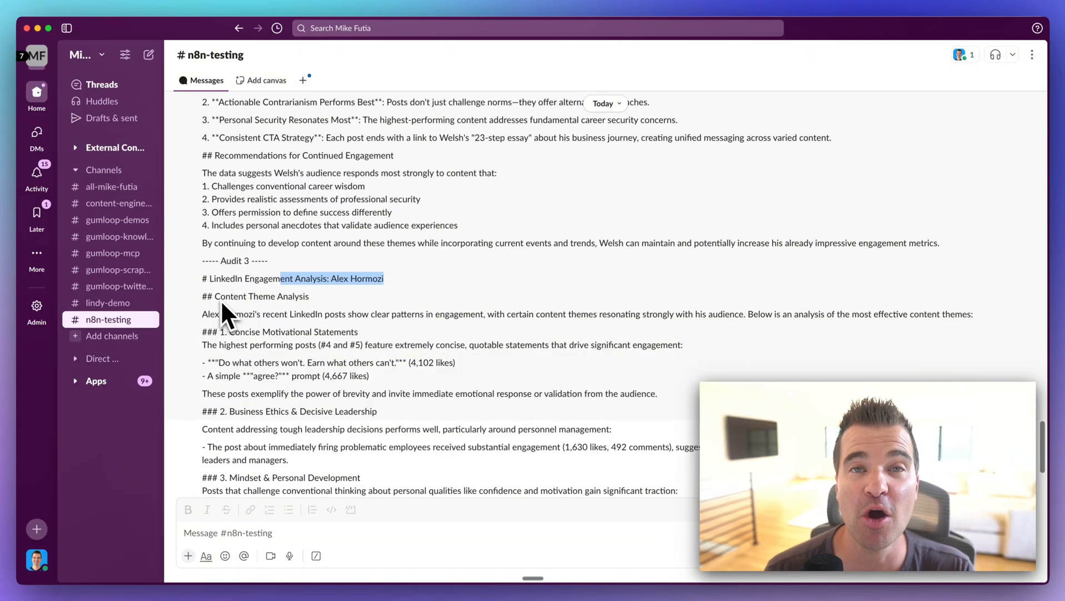
scroll(512, 481, "down", 5)
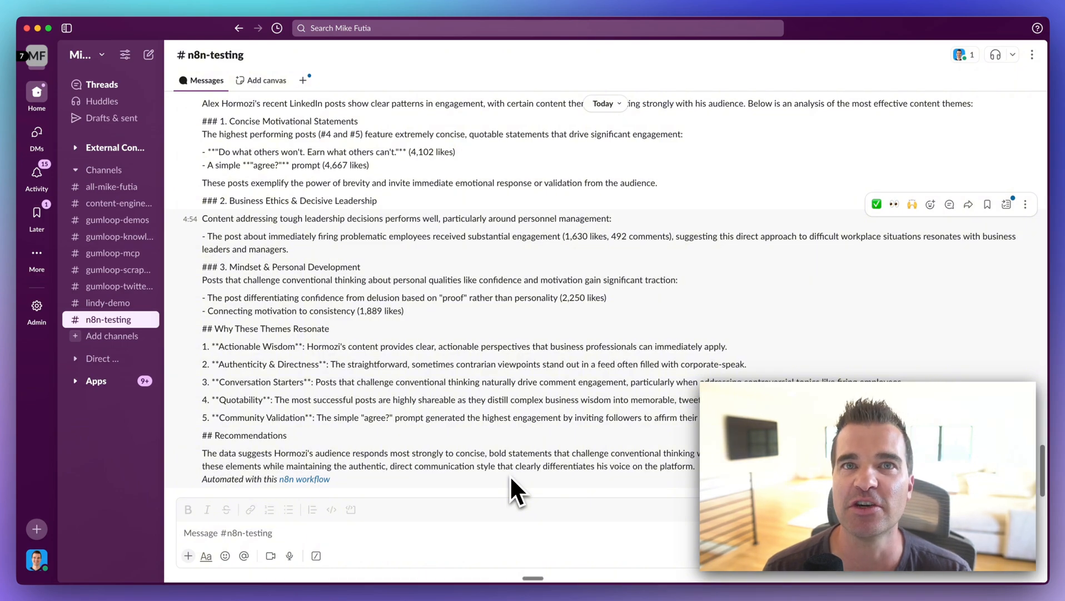
Switch to the browser's Skool community, open the Building AI Automations & Agents course and locate a lesson's n8n template resource
key("super+Tab")
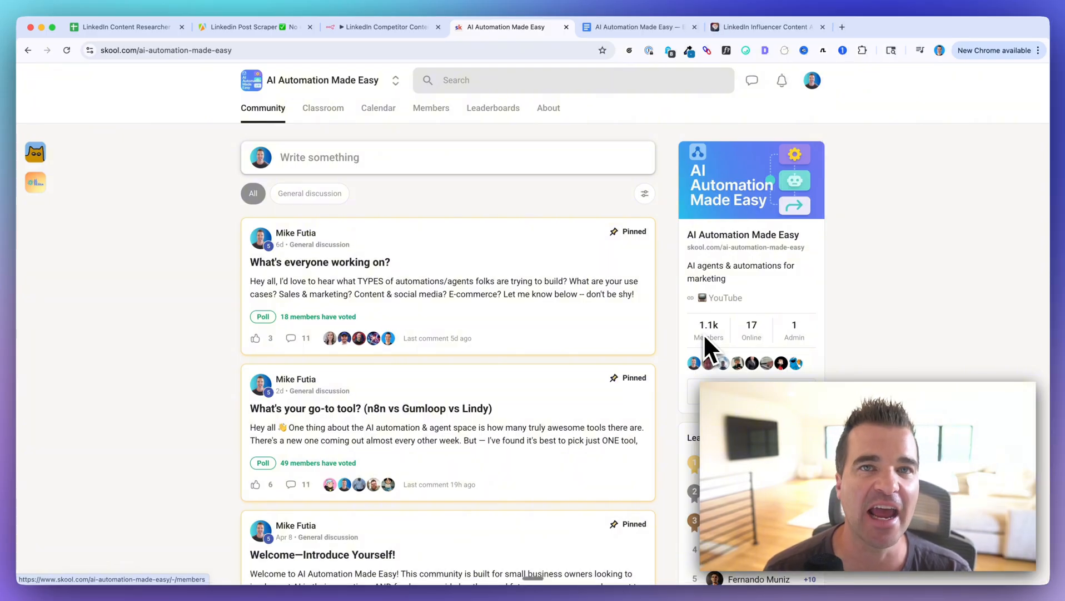
left_click(325, 108)
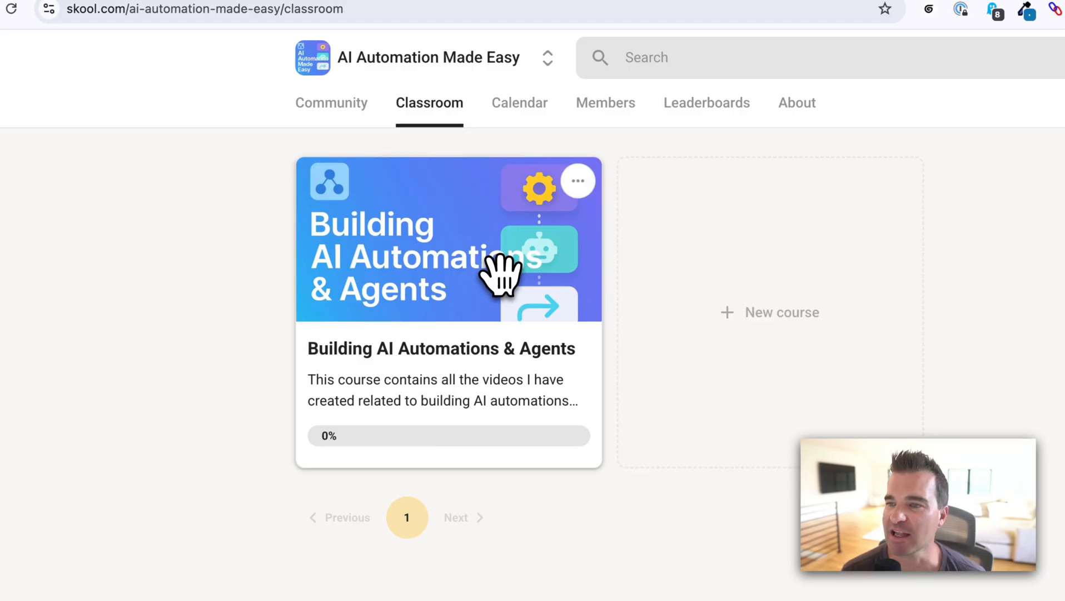
left_click(358, 350)
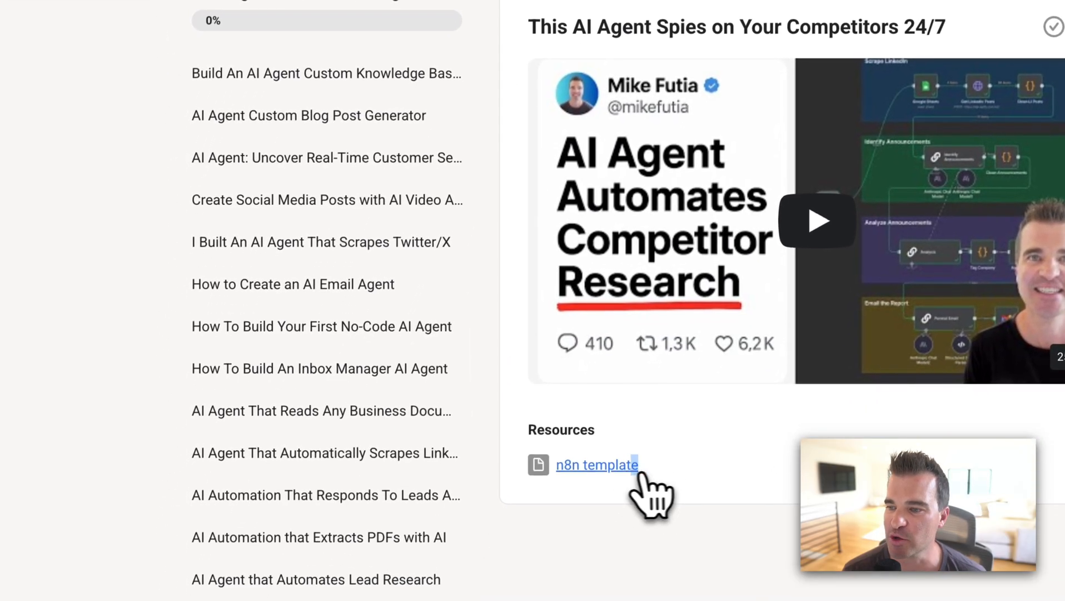
left_click_drag(637, 466, 558, 474)
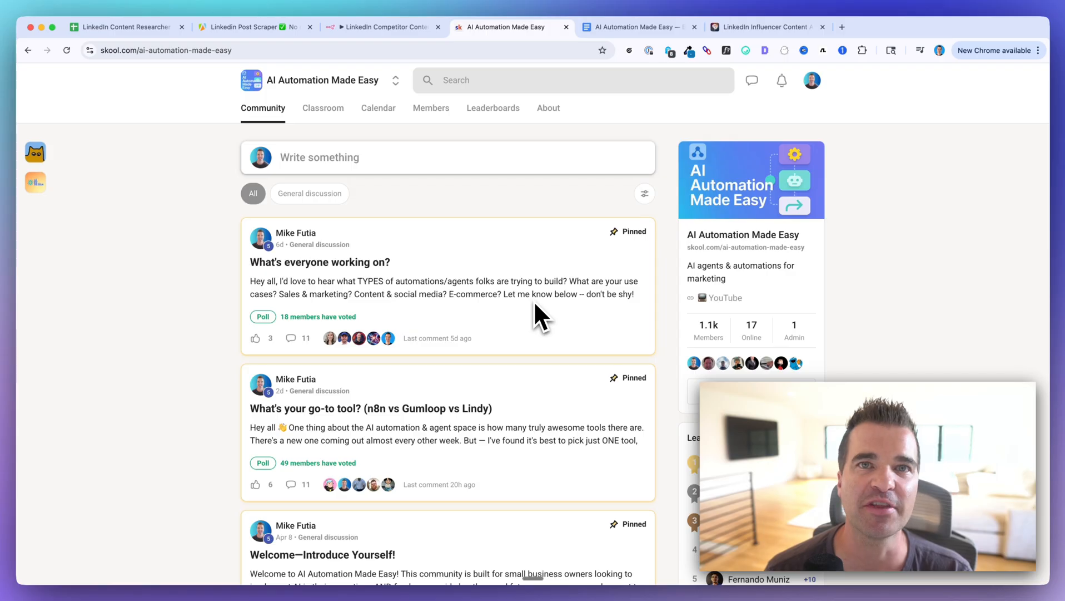
Return to the LinkedIn Competitor Content Researcher workflow and examine its Schedule Trigger
key("super+shift+bracketleft")
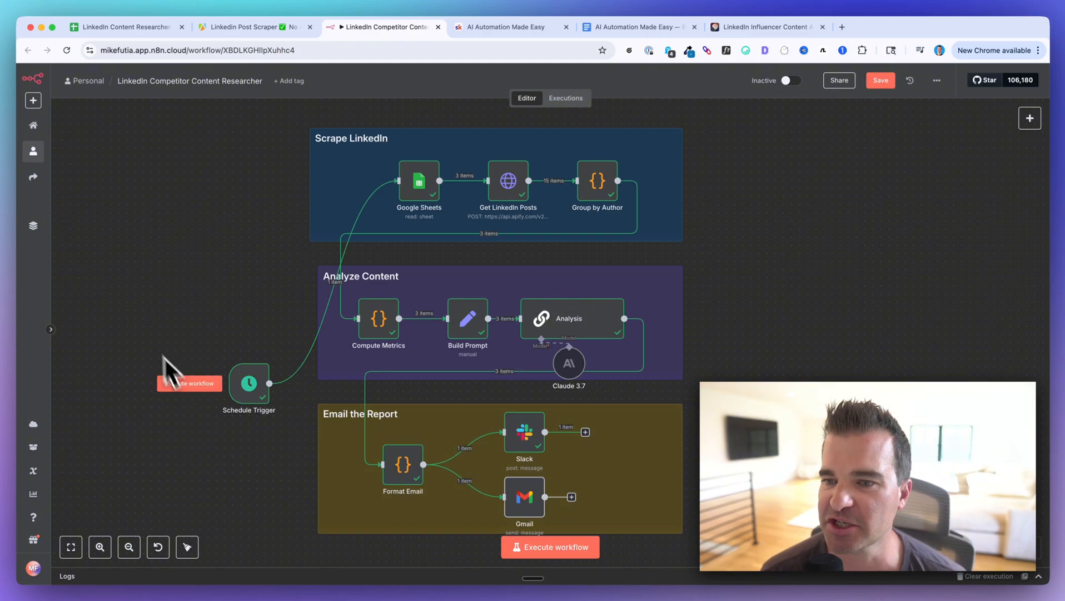
mouse_move(270, 389)
scroll(271, 388, "up", 5)
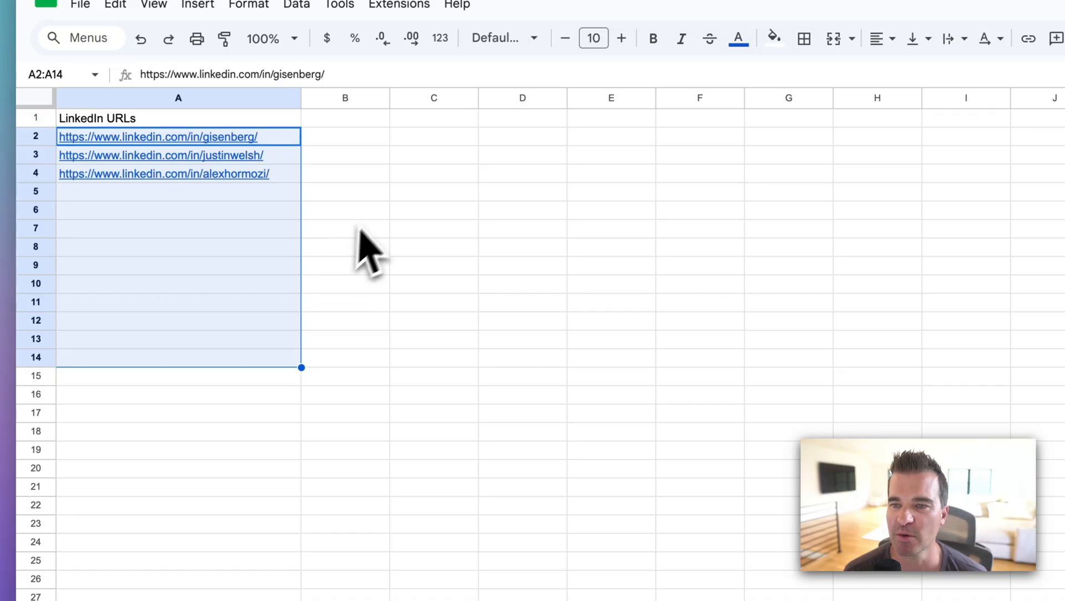
Examine the LinkedIn URLs column in the LinkedIn Content Researcher spreadsheet, highlighting the profile links and the empty rows below them
left_click(346, 209)
left_click_drag(253, 139, 294, 359)
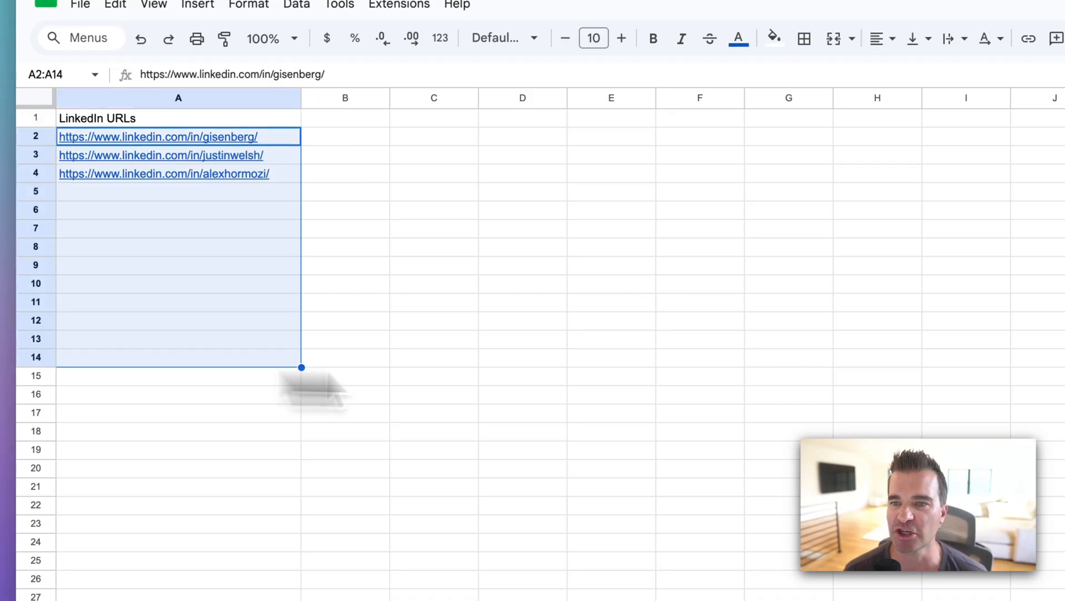
left_click(472, 376)
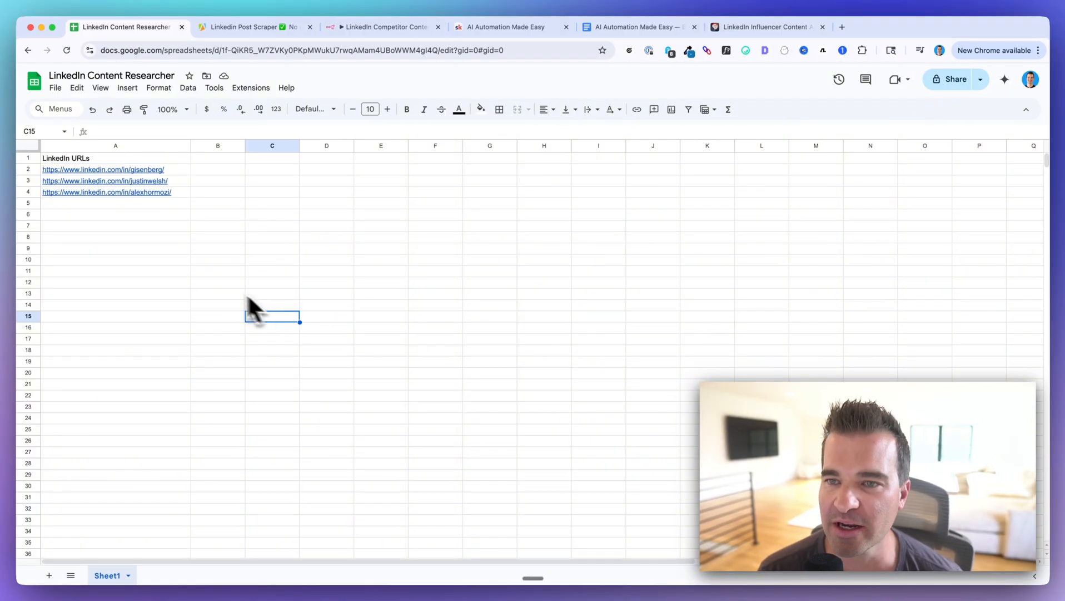
left_click_drag(150, 169, 153, 195)
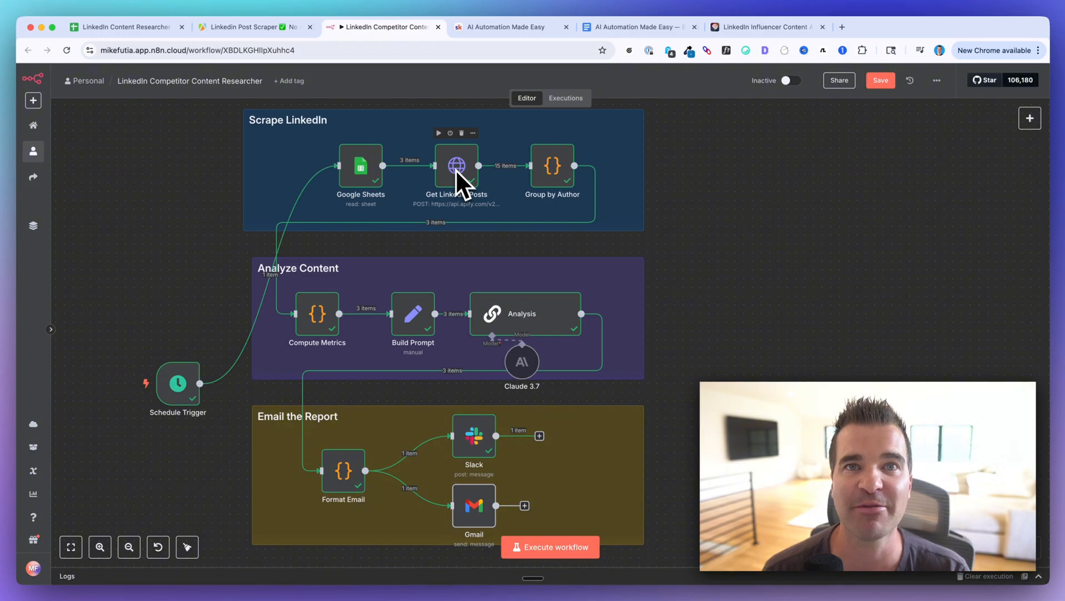
Return to the n8n workflow and inspect the nodes in its Scrape LinkedIn and Analyze Content sections
scroll(455, 169, "up", 3)
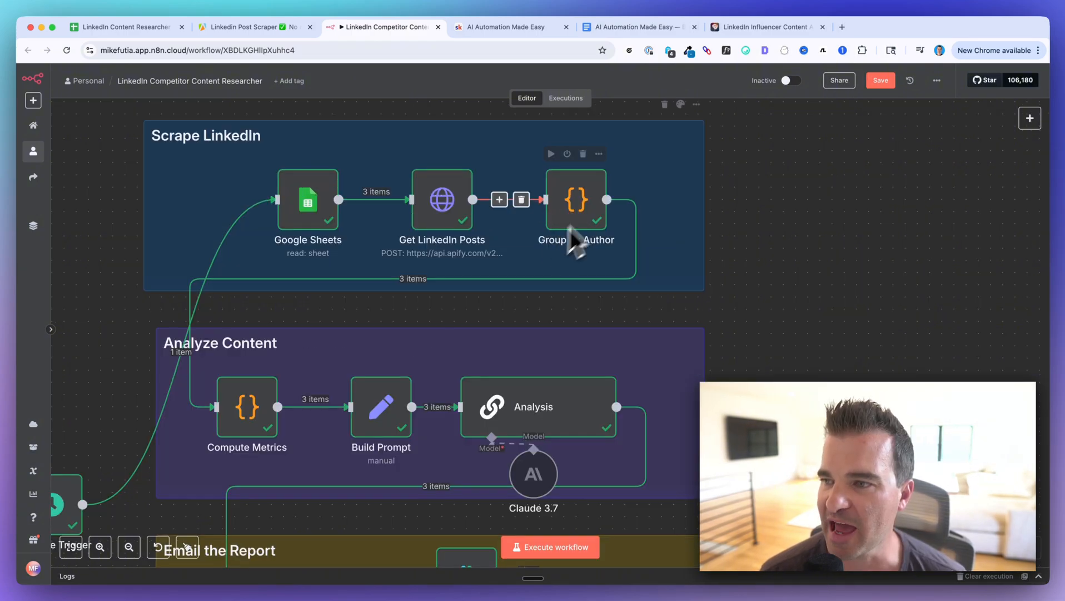
scroll(459, 269, "down", 5)
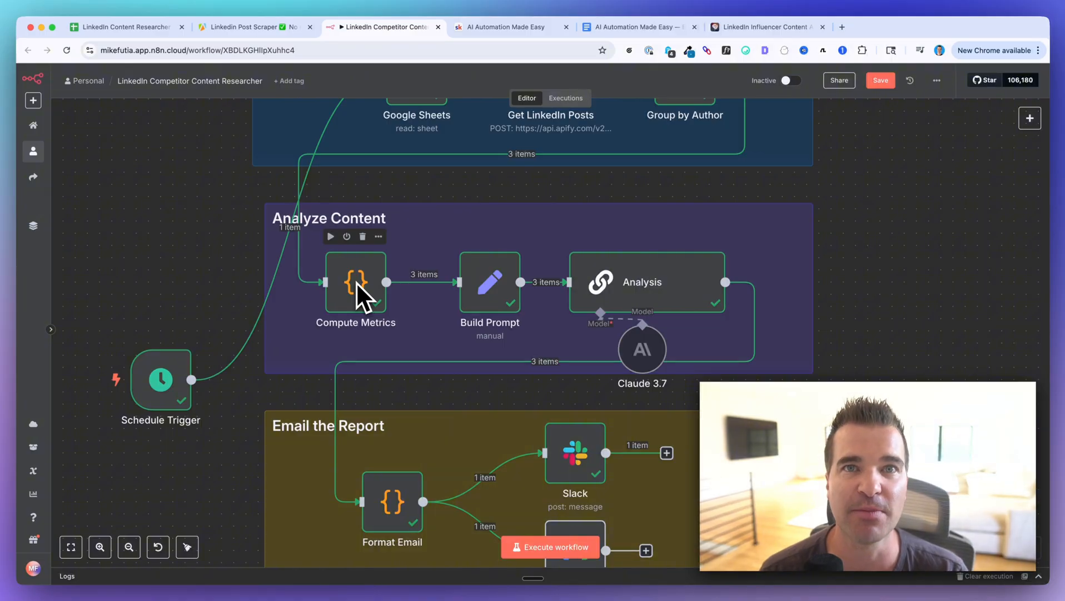
Examine the Analyze Content nodes and the Format Email, Slack and Gmail nodes in the Email the Report section
scroll(356, 281, "down", 3)
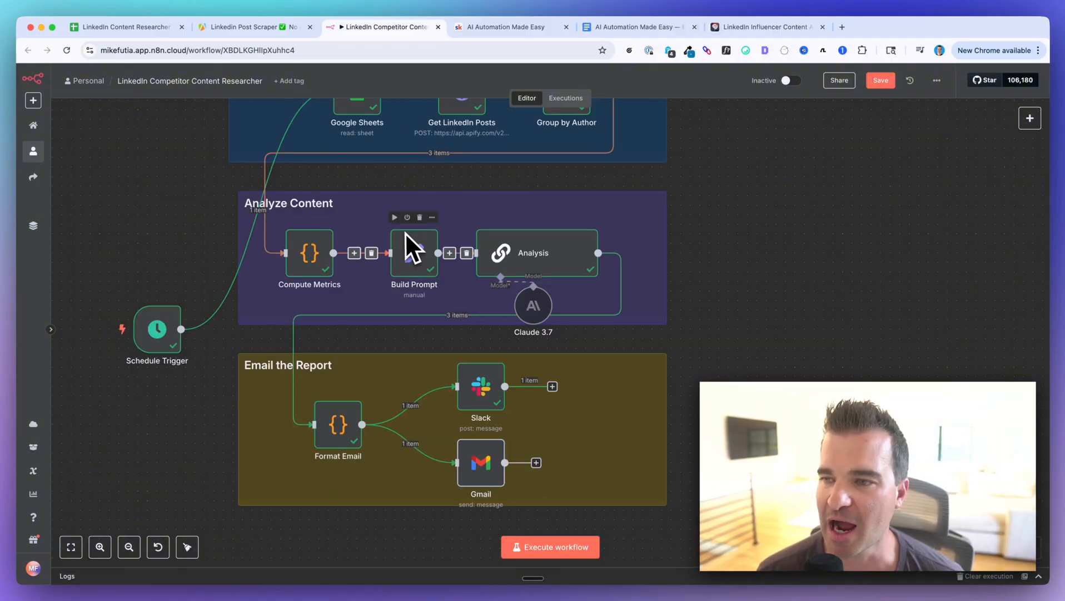
scroll(405, 233, "up", 5)
scroll(403, 232, "right", 1)
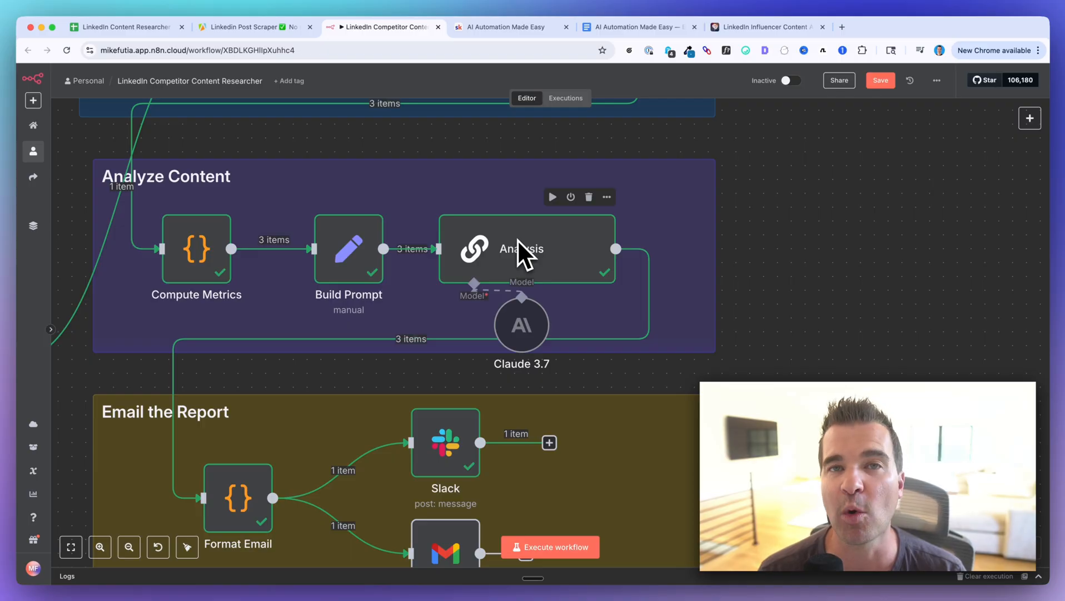
scroll(517, 239, "down", 3)
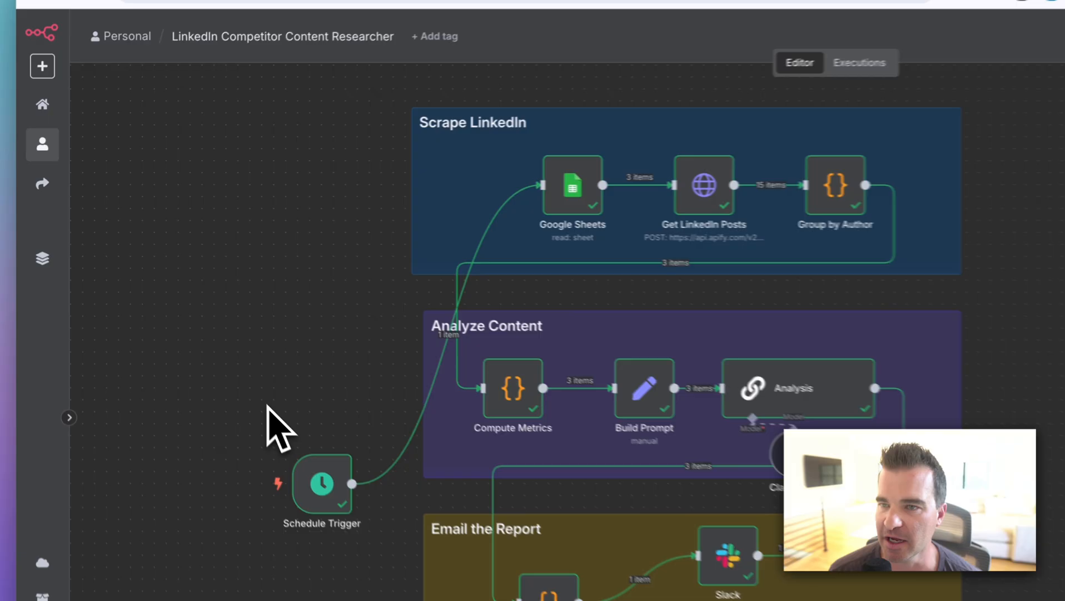
Inspect the Schedule Trigger node's interval, days, hour and minute settings, and return to the canvas
mouse_move(182, 379)
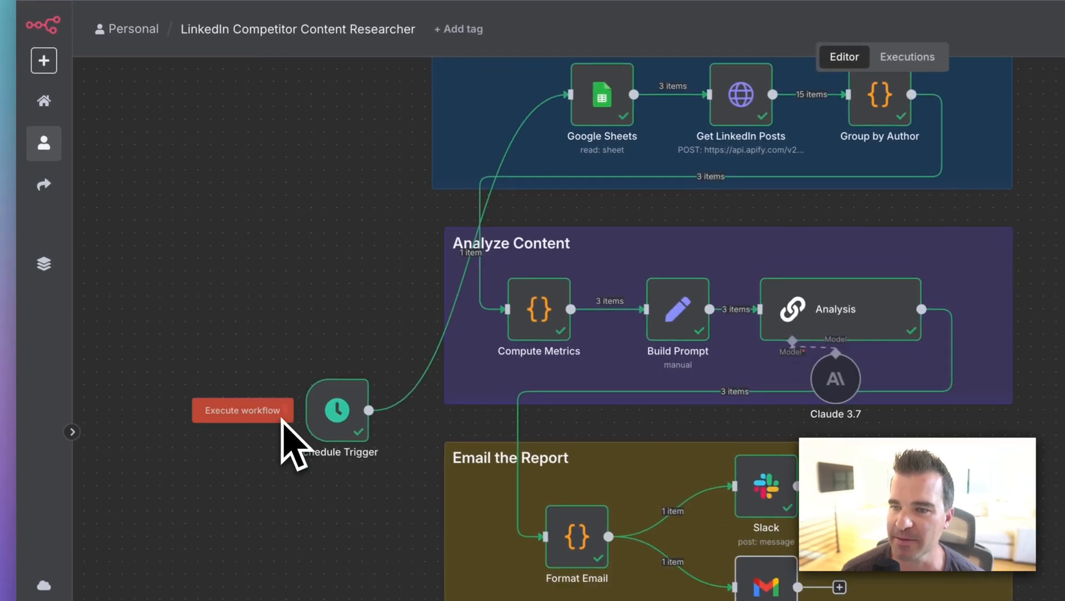
scroll(281, 422, "up", 5)
left_click(285, 422)
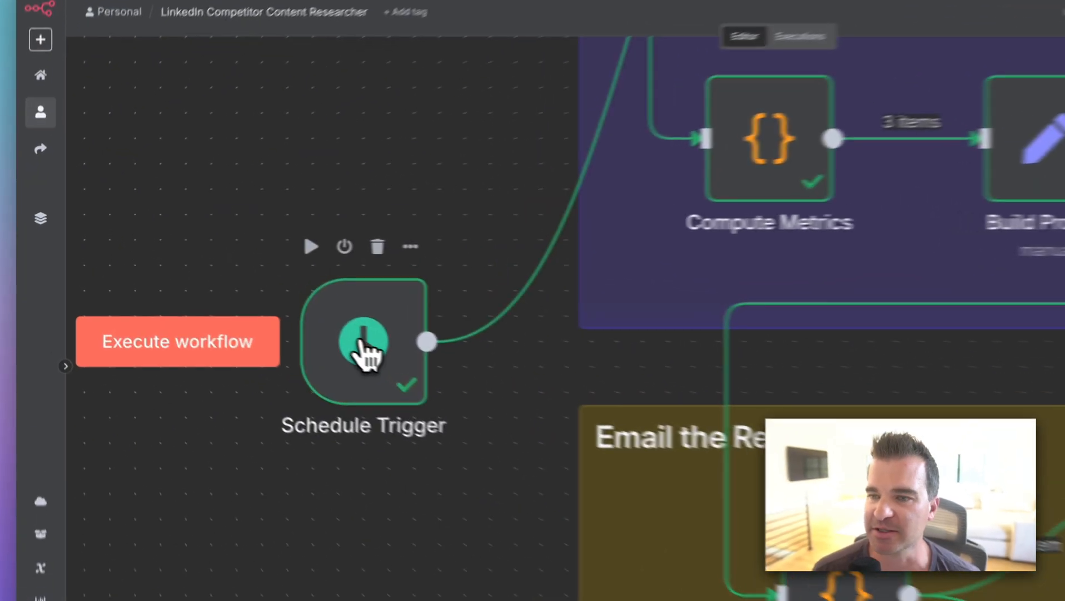
double_click(260, 311)
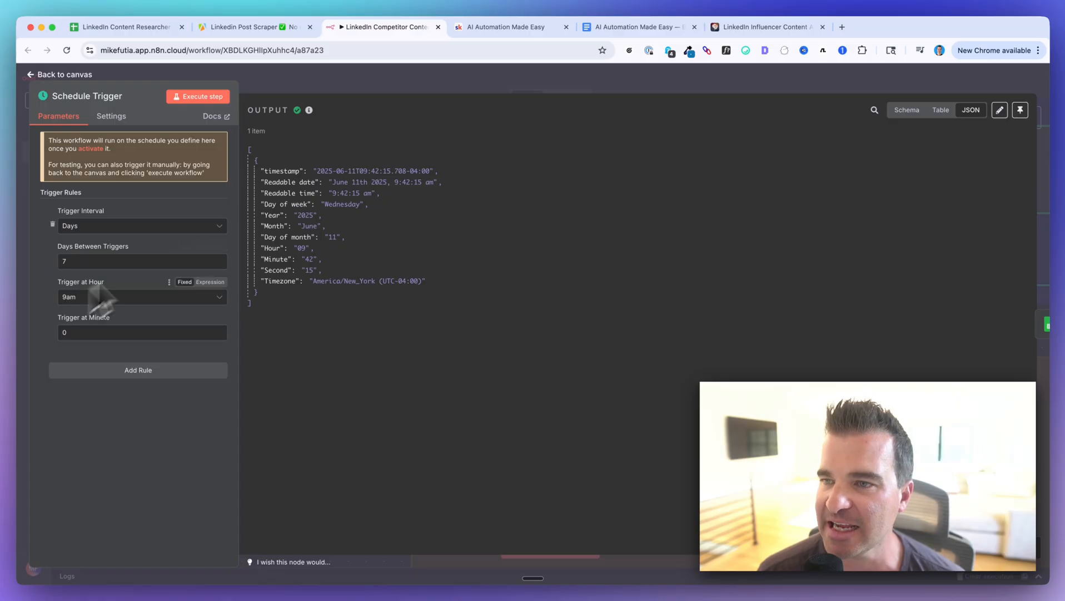
left_click(402, 69)
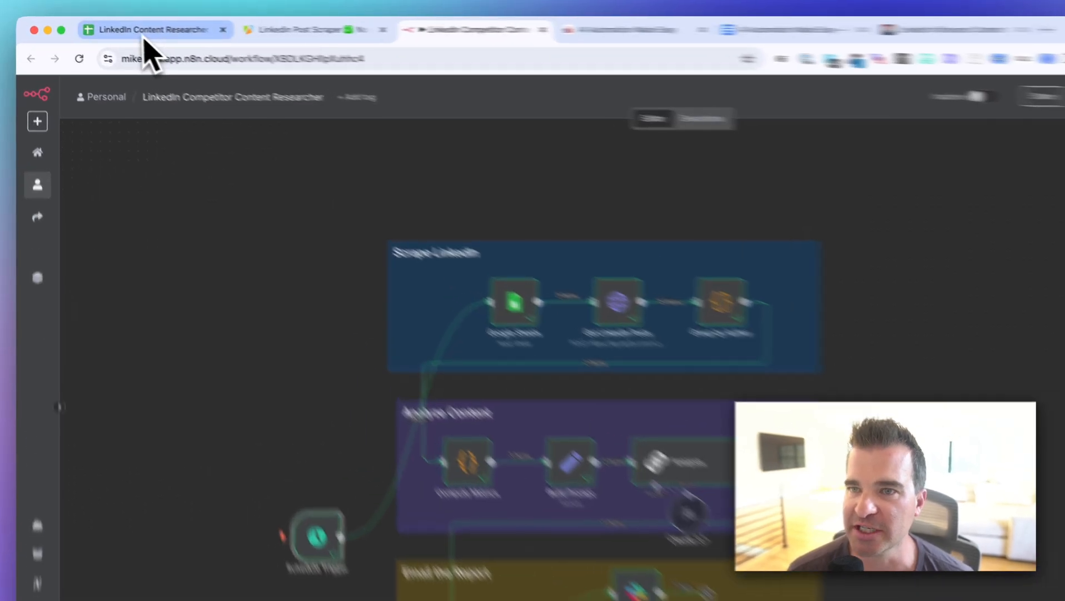
Switch to the LinkedIn Content Researcher spreadsheet and go through the profile links and empty rows in the LinkedIn URLs column
left_click(105, 27)
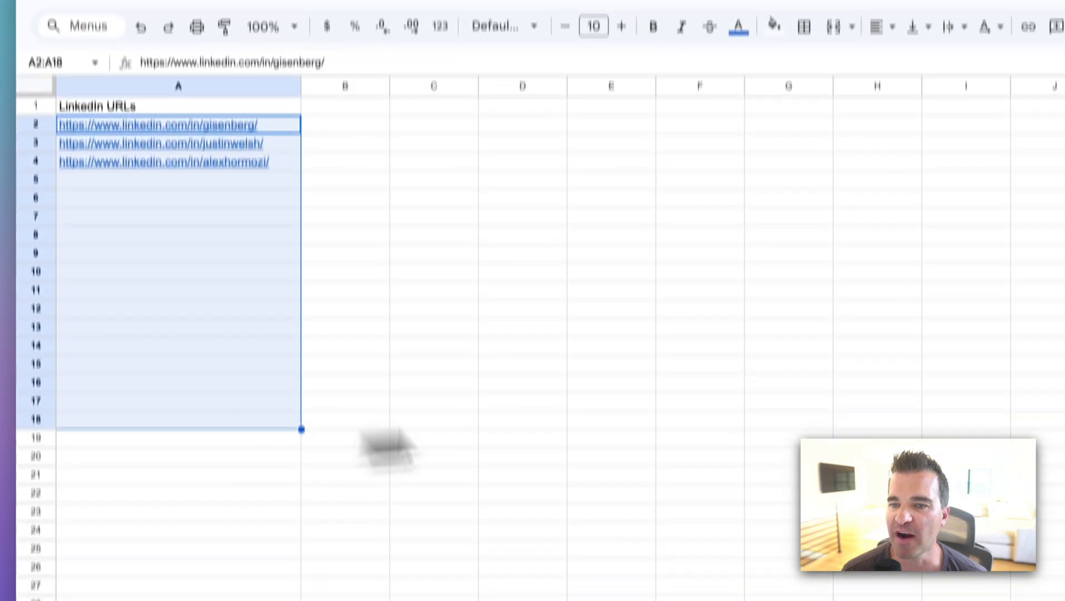
left_click(429, 552)
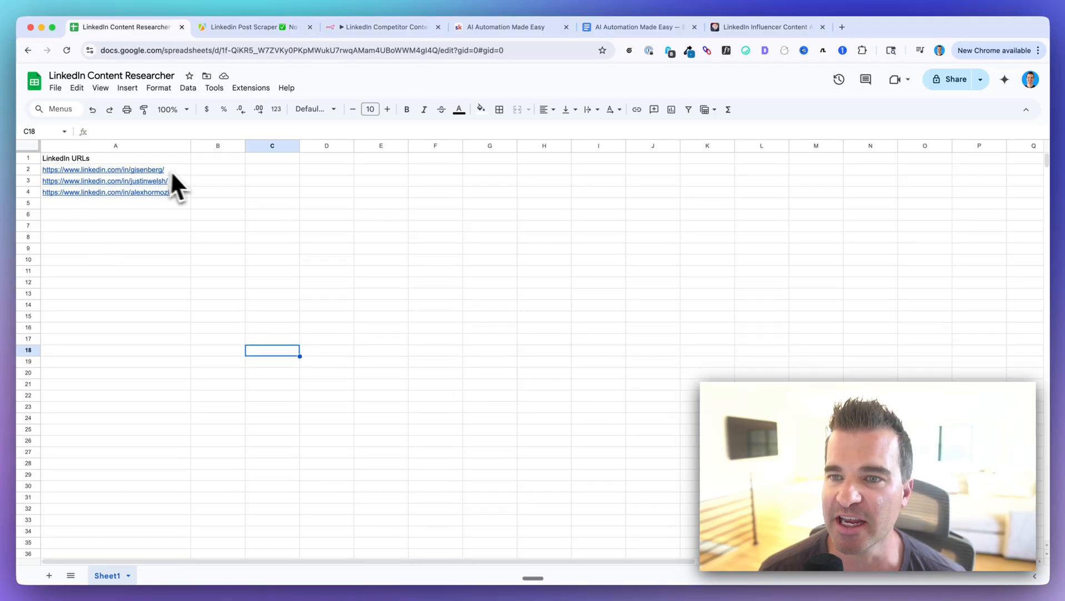
left_click(167, 171)
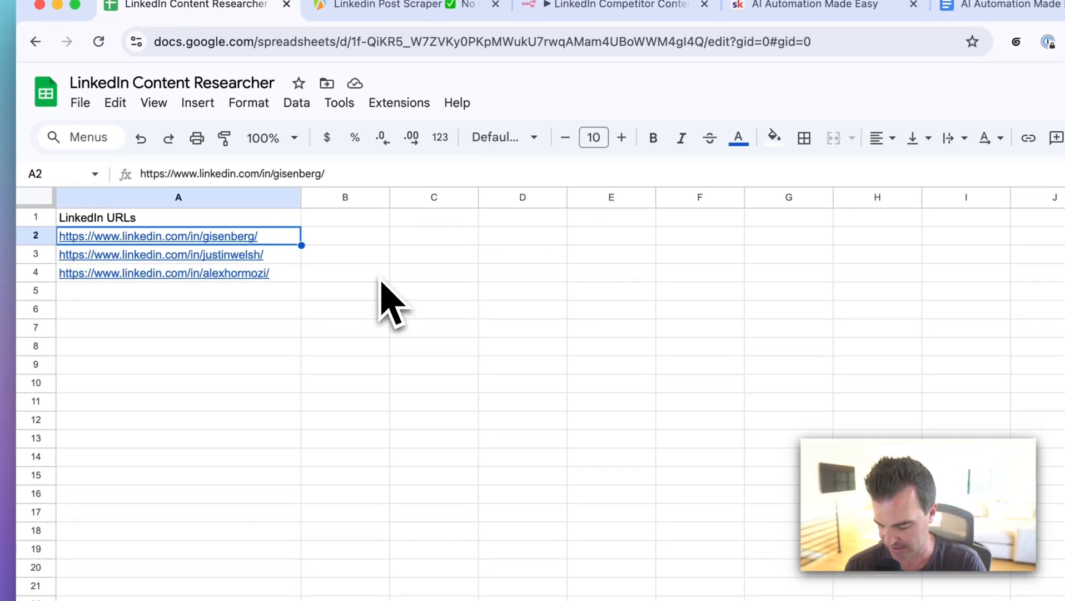
key("Down")
key("Down")
key("Down")
key("Down")
key("Down")
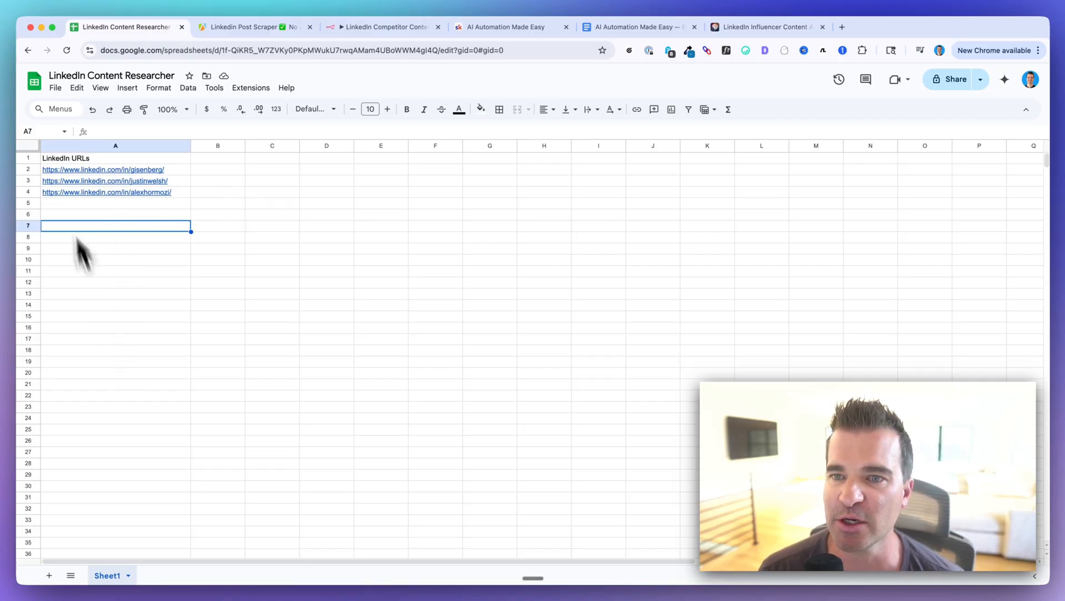
mouse_move(103, 192)
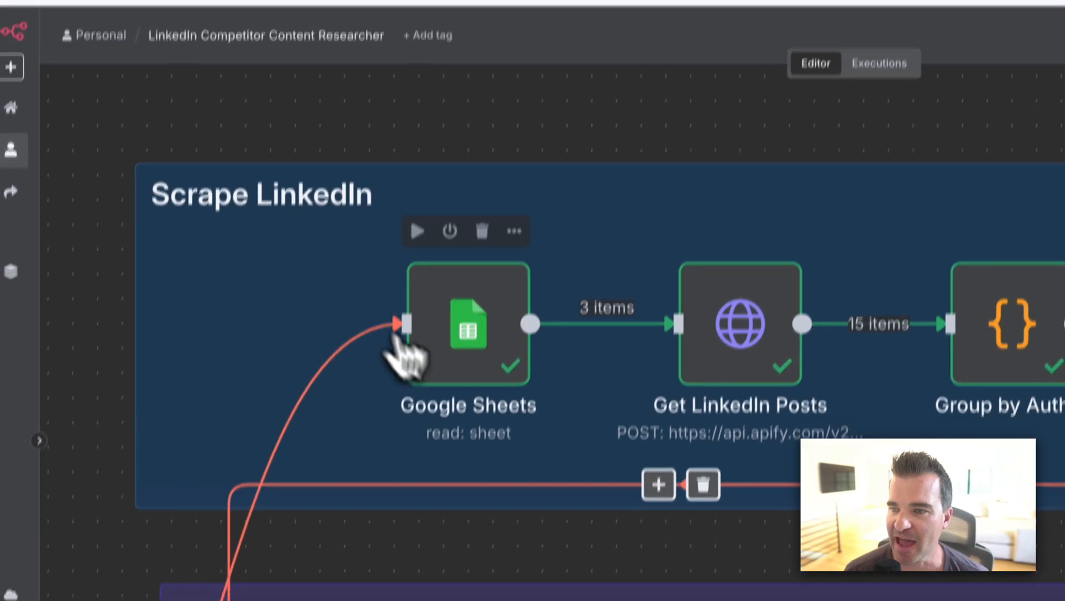
Inspect the Google Sheets node, compare its selected document with the spreadsheet, and highlight the LinkedIn URLs in its output
double_click(481, 253)
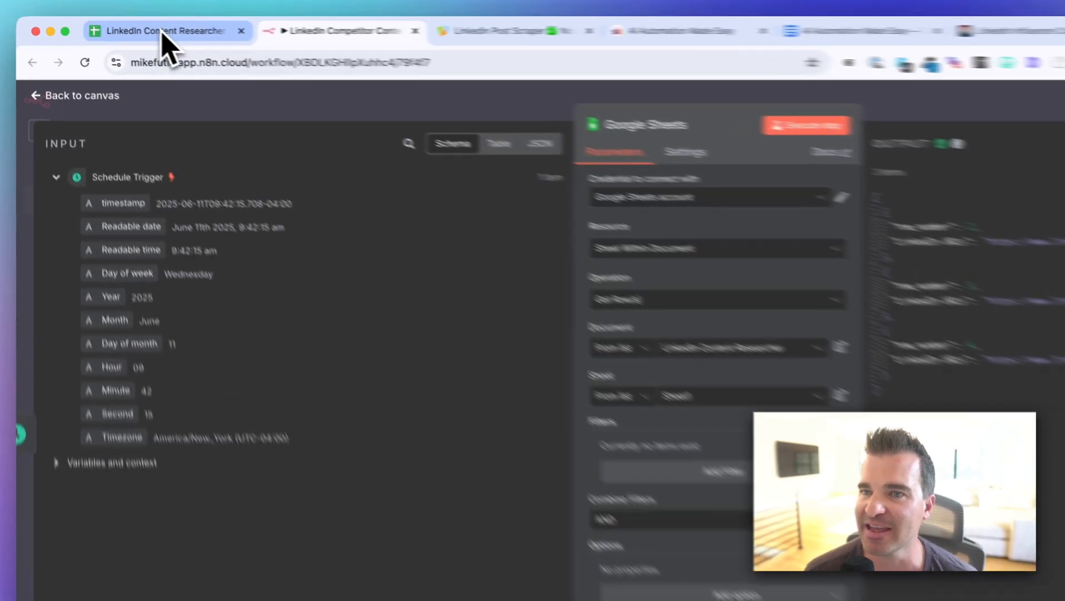
left_click(111, 28)
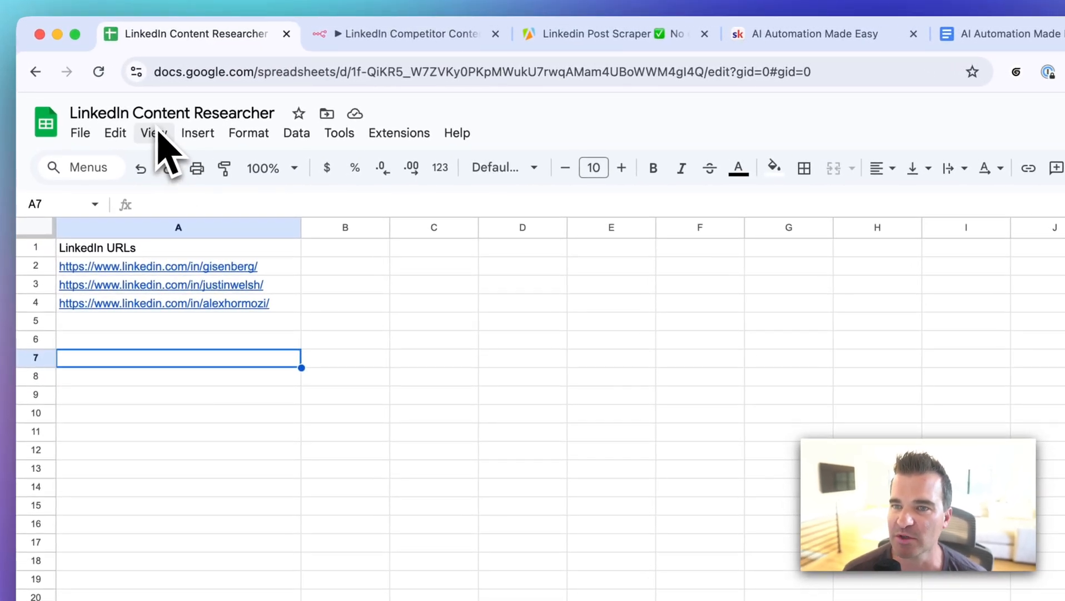
left_click(367, 35)
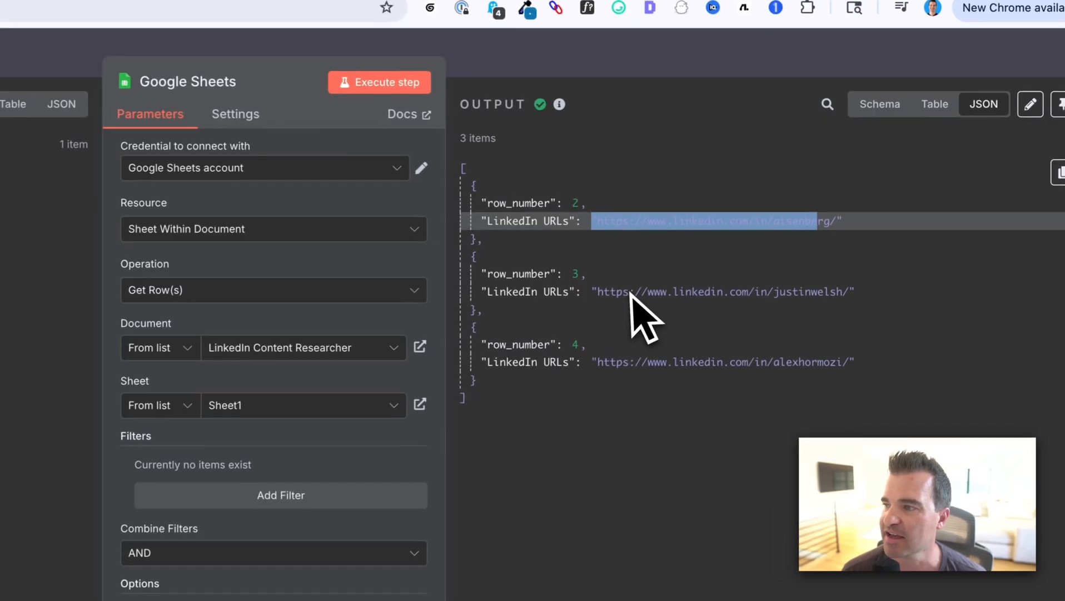
left_click_drag(630, 292, 837, 290)
left_click_drag(627, 362, 845, 363)
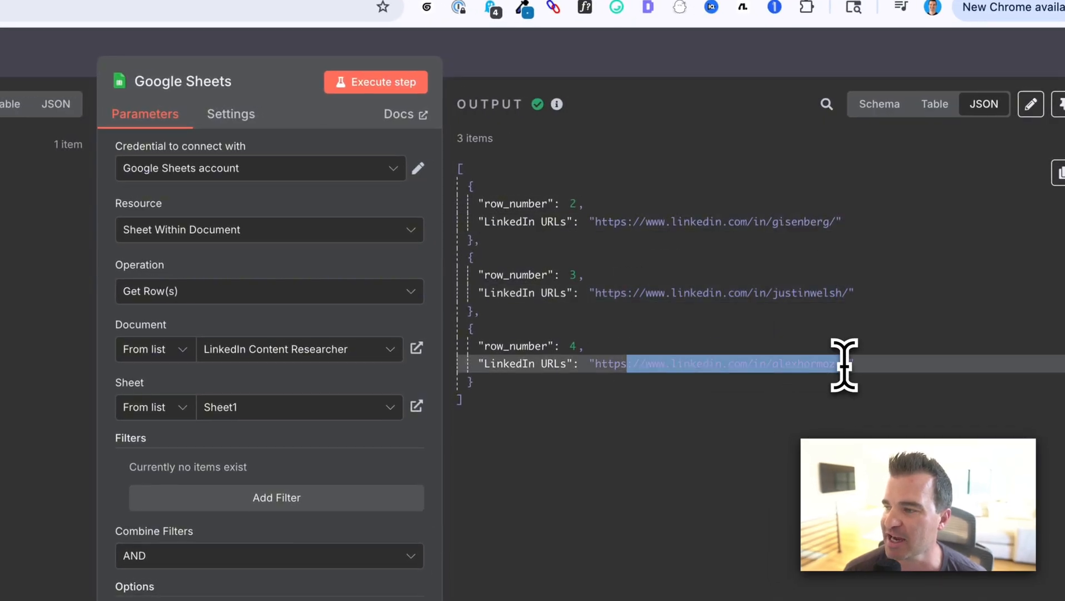
left_click(795, 404)
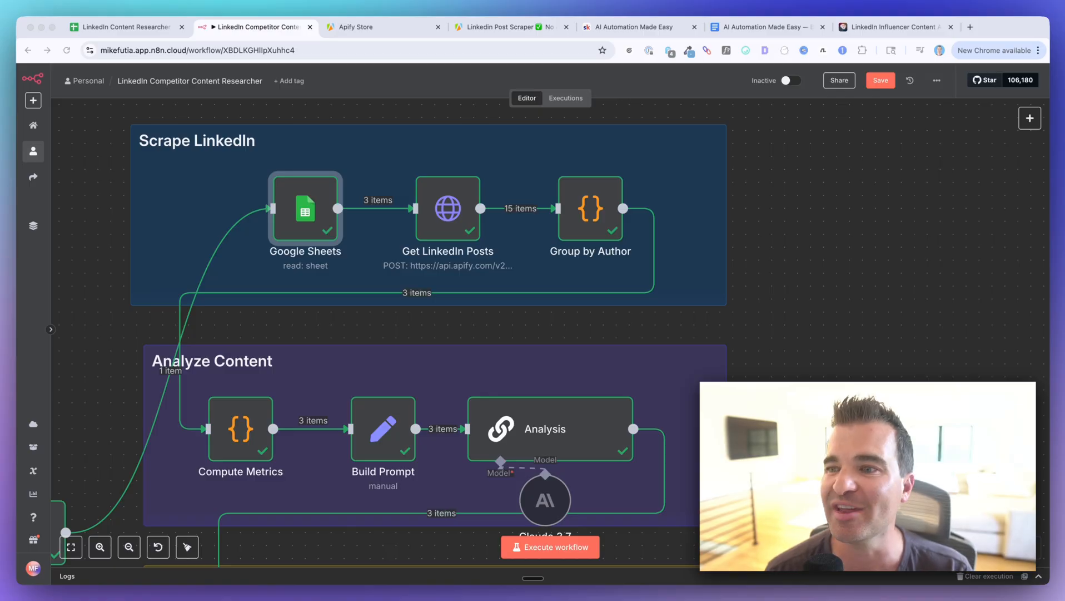
Switch to the Apify Store and examine its suggested Actors and the account's usage limit
left_click(353, 26)
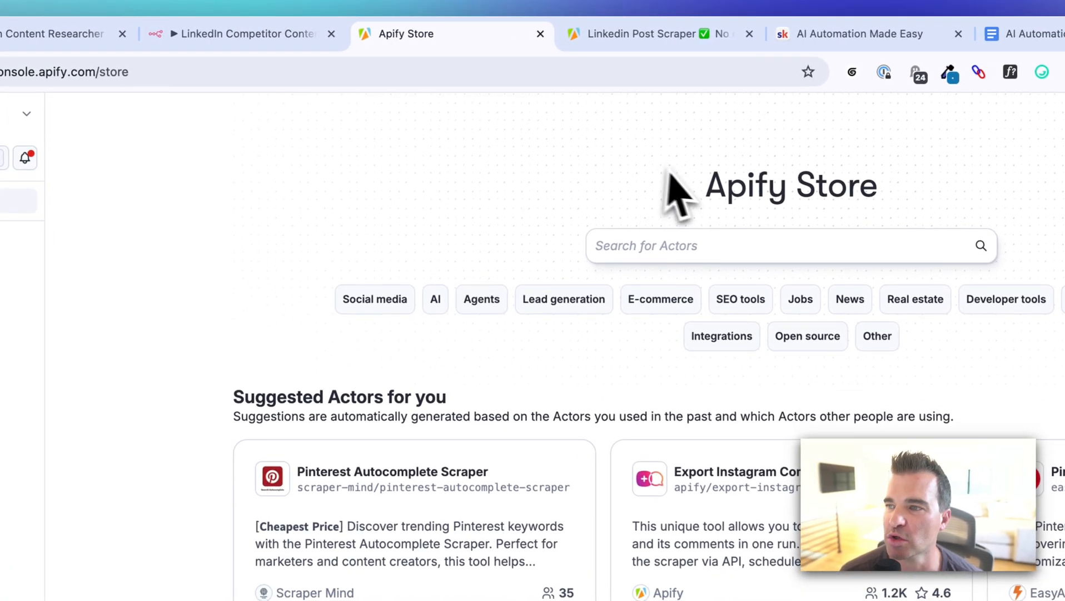
left_click_drag(704, 184, 900, 192)
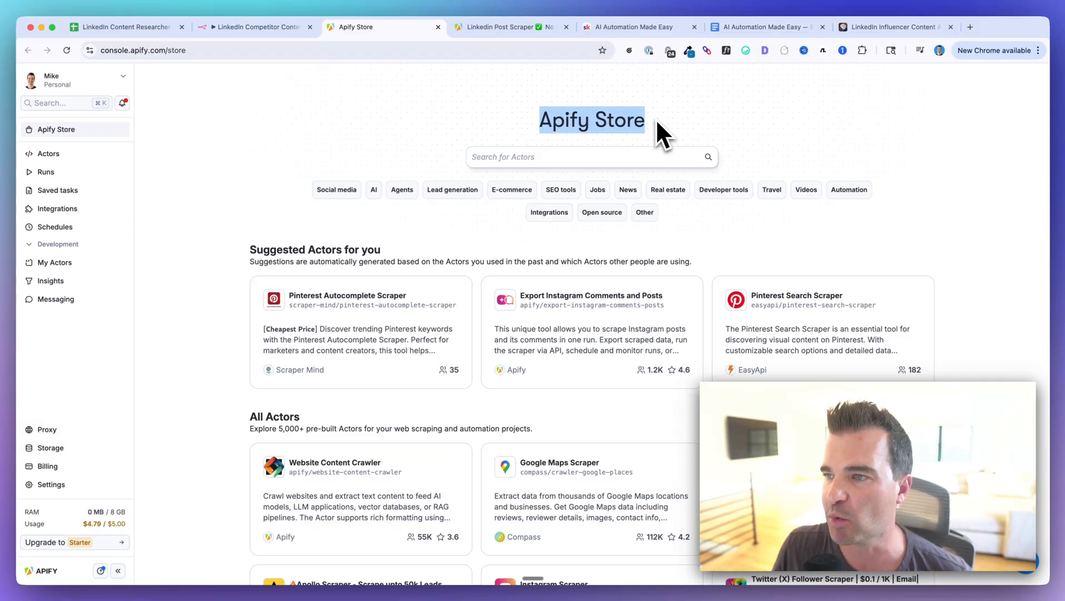
scroll(178, 345, "down", 1)
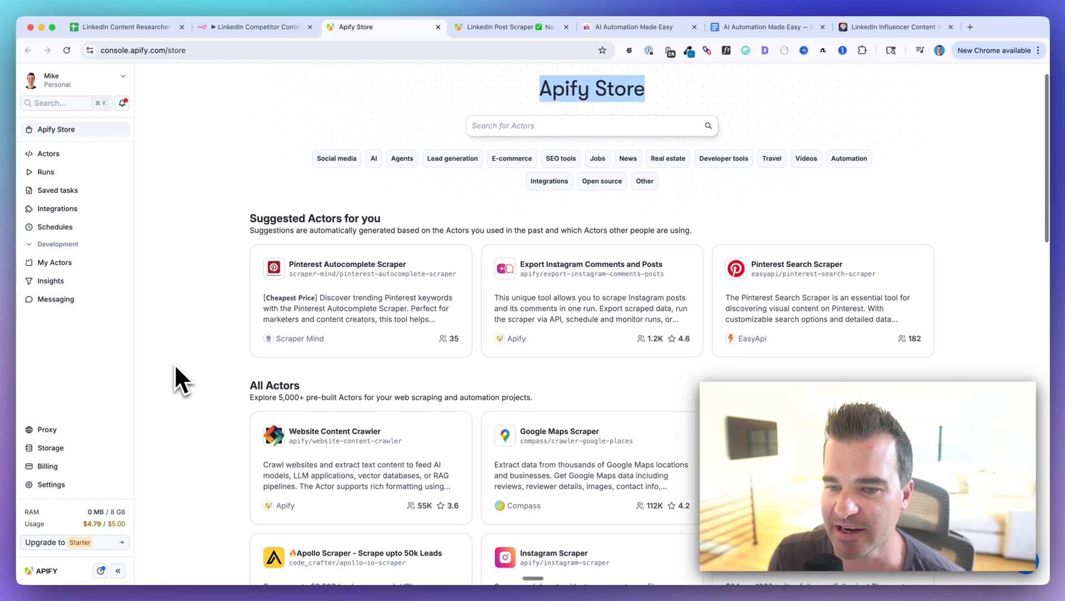
mouse_move(93, 527)
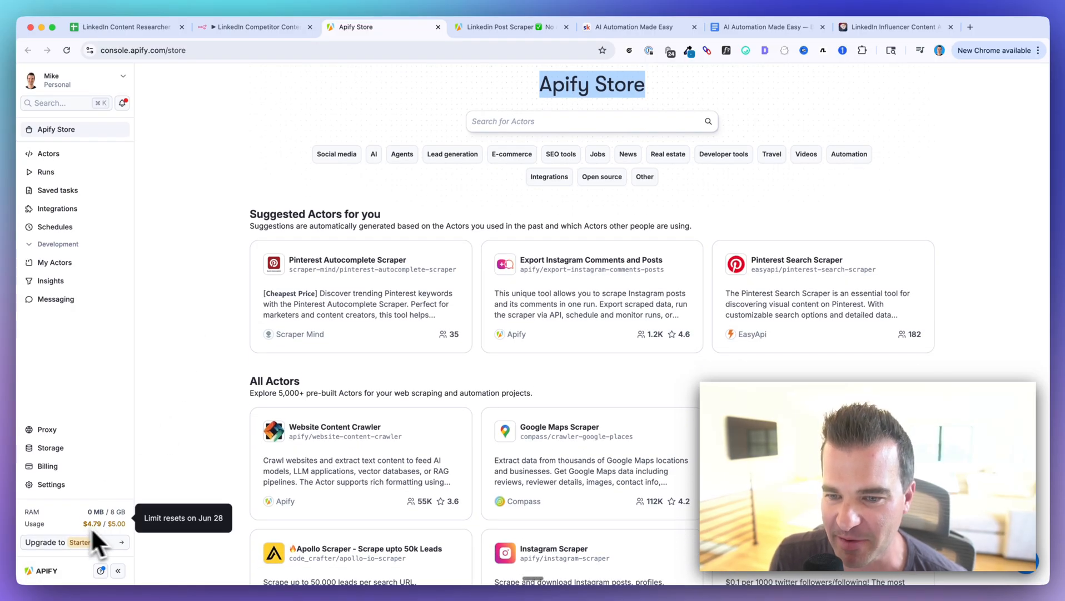
scroll(213, 449, "up", 1)
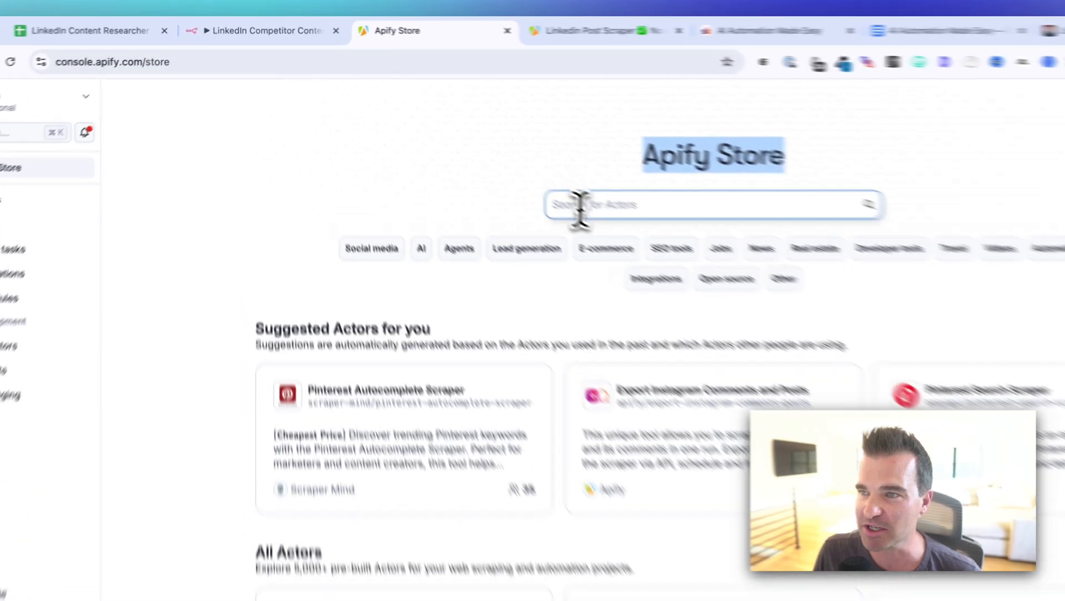
Search the Apify Store for "linkedin post"
left_click(493, 161)
type("linkedin post")
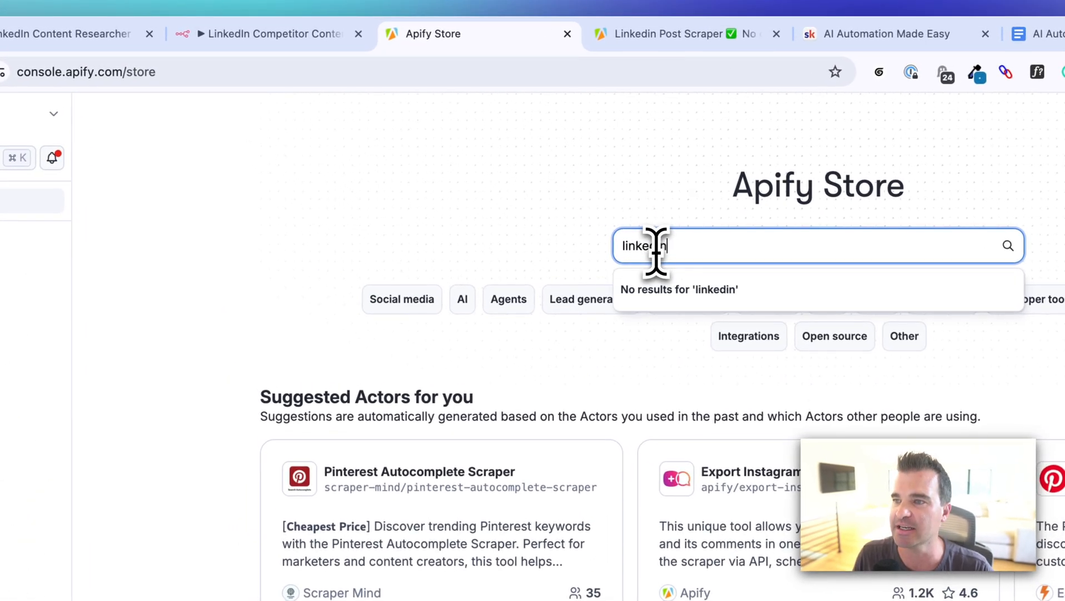
key("Return")
Locate supreme_coder's Linkedin Post Scraper in the search results and place its open page's tab directly after the n8n workflow's
left_click(640, 37)
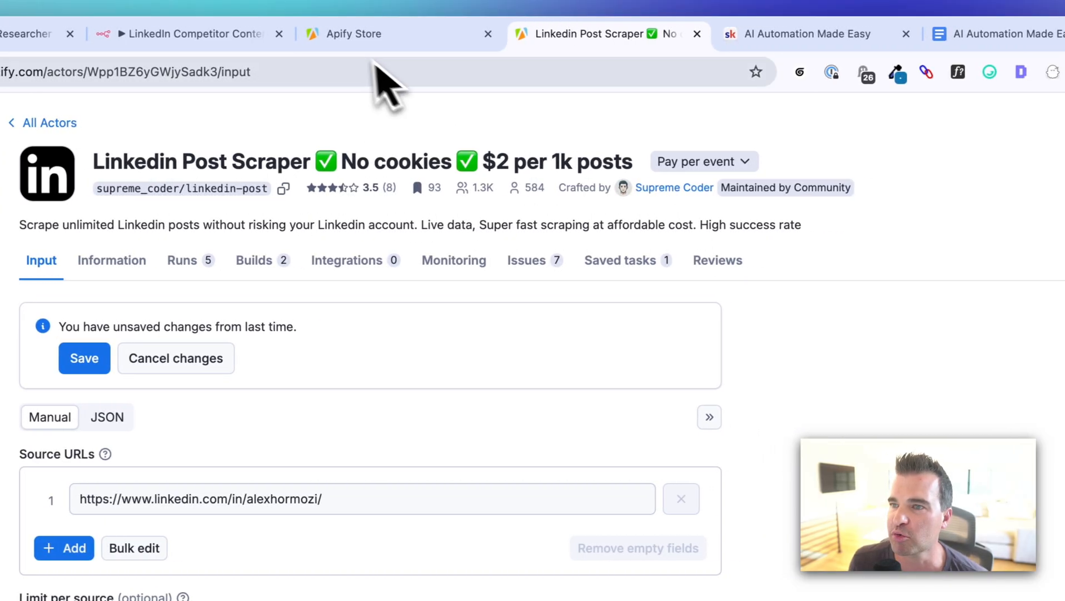
left_click(406, 35)
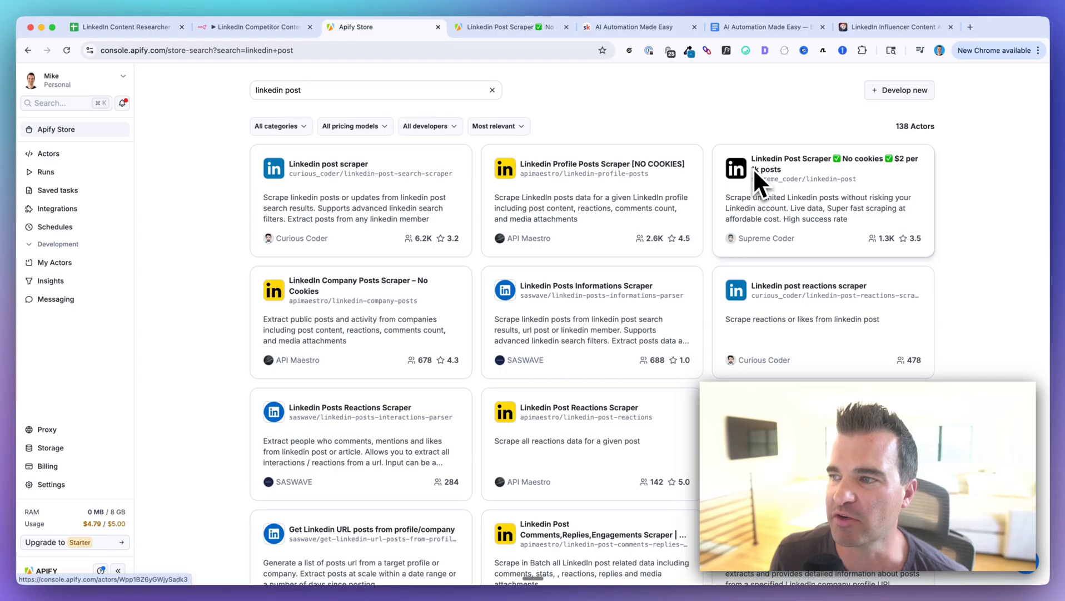
left_click(496, 29)
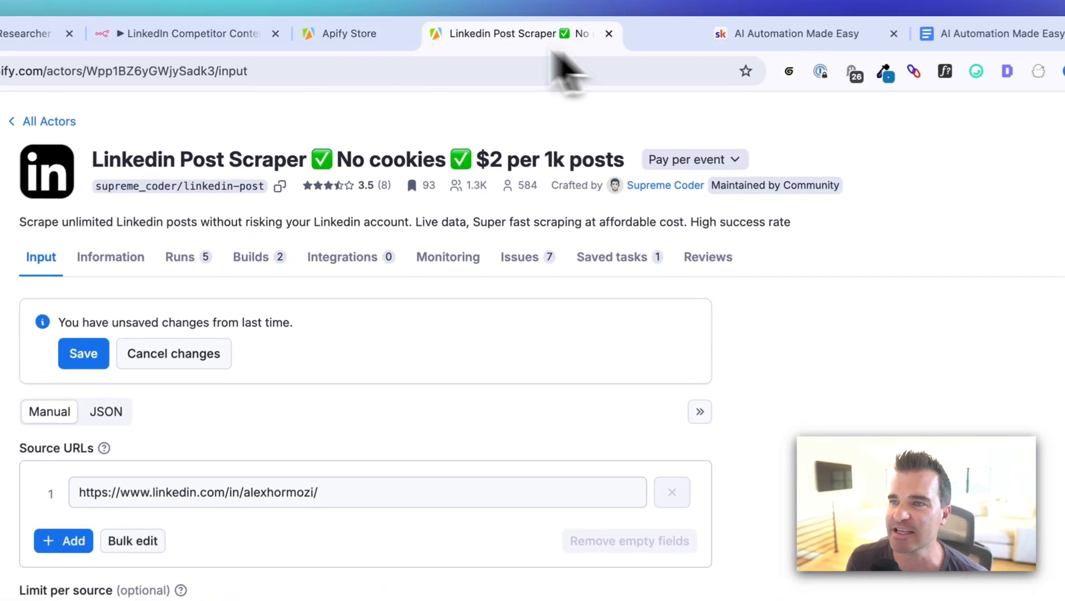
left_click_drag(554, 49, 427, 49)
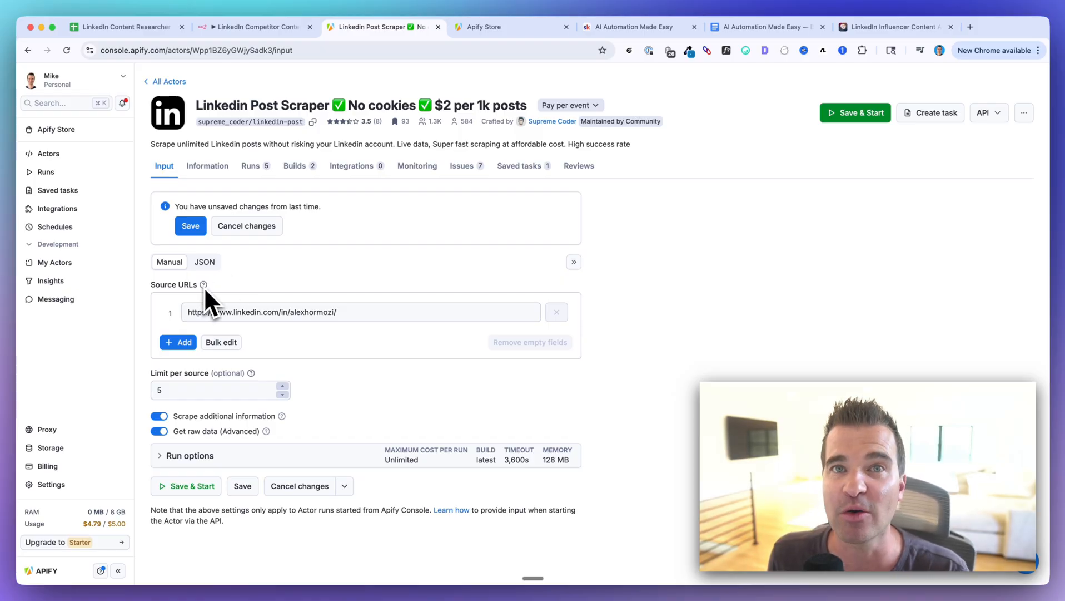
Return to the LinkedIn Content Researcher spreadsheet and review the creator profile links that feed the scraper
left_click(125, 28)
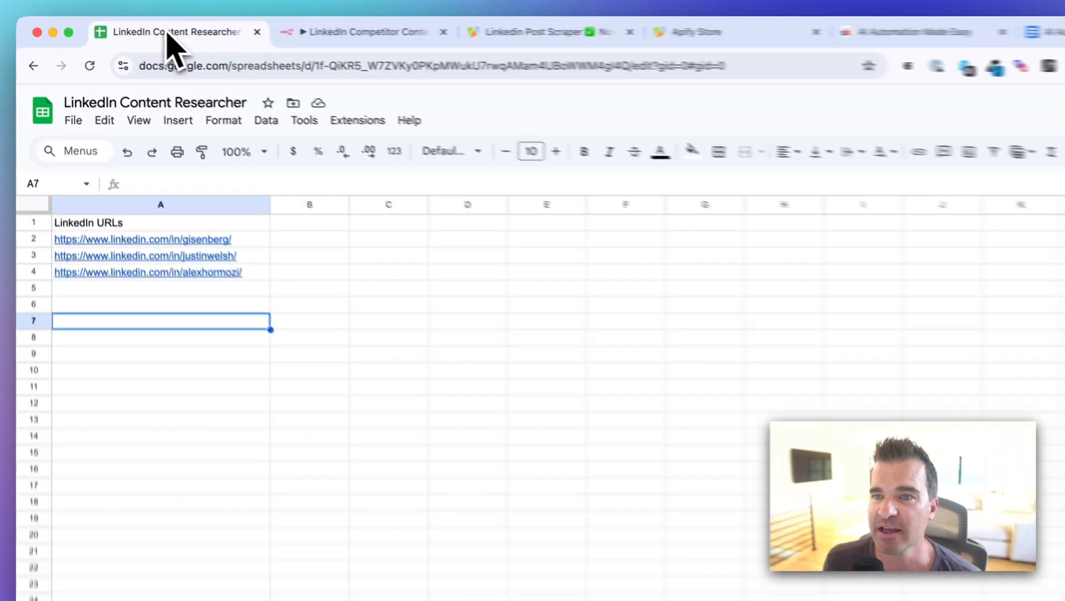
left_click(304, 392)
left_click(241, 228)
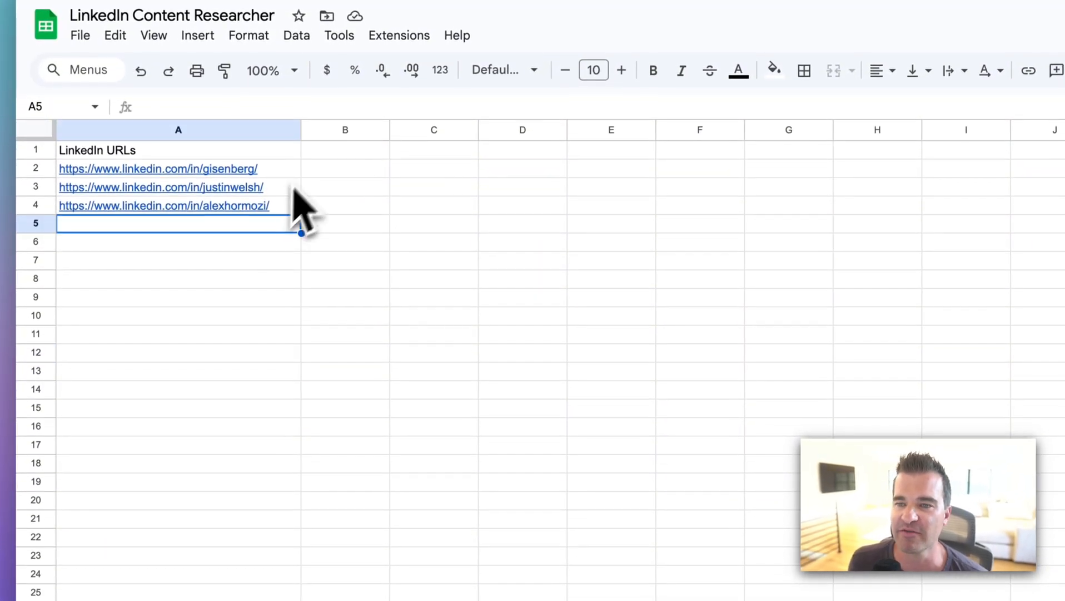
left_click(309, 160)
left_click(335, 199)
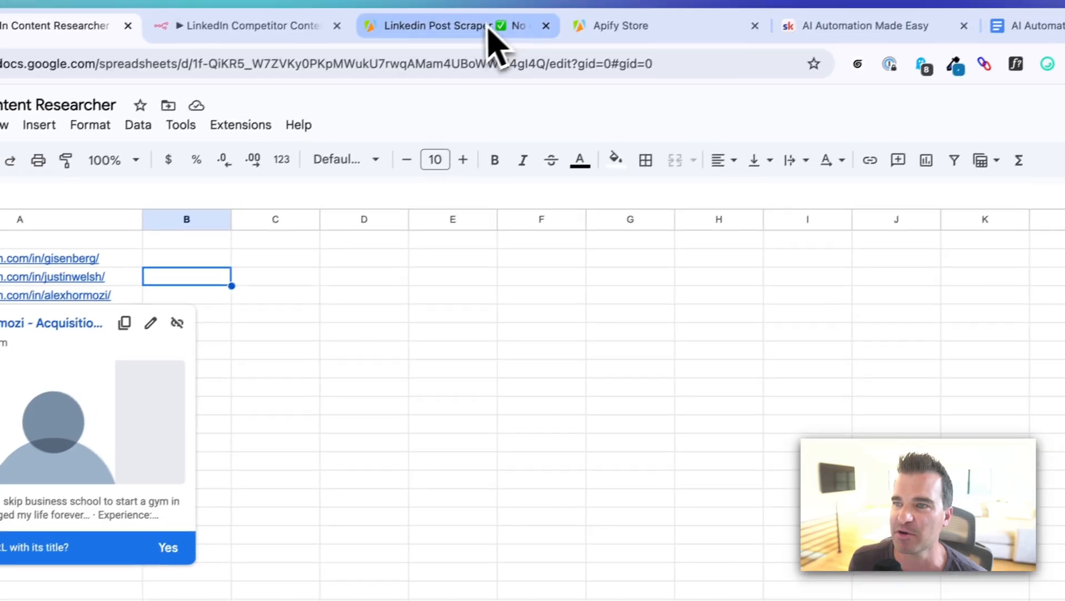
Go back to the Linkedin Post Scraper's input settings and clear its Limit per source value
left_click(490, 28)
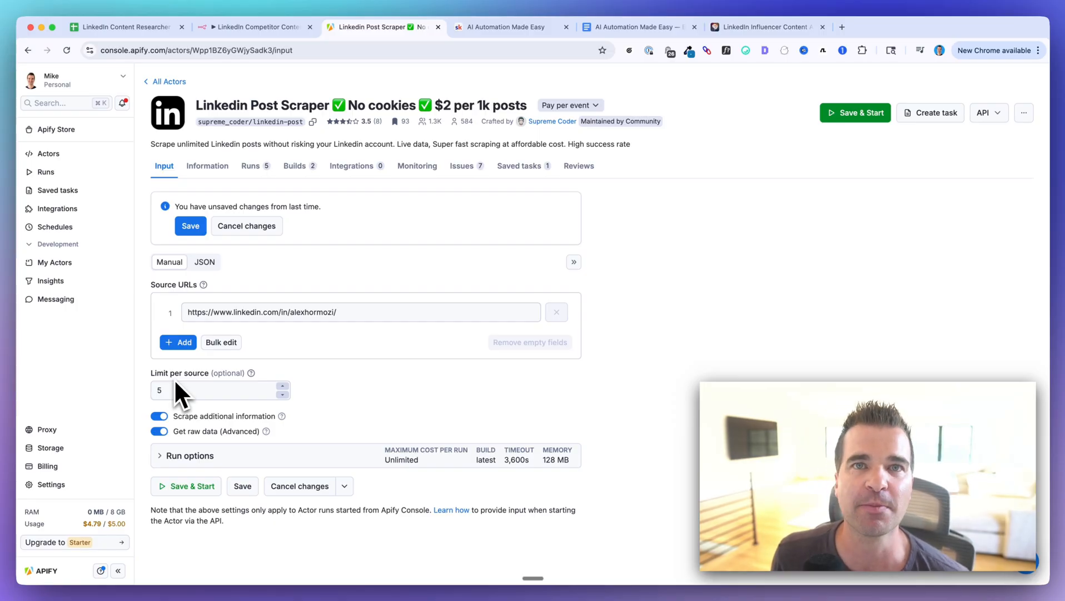
left_click(161, 391)
key("BackSpace")
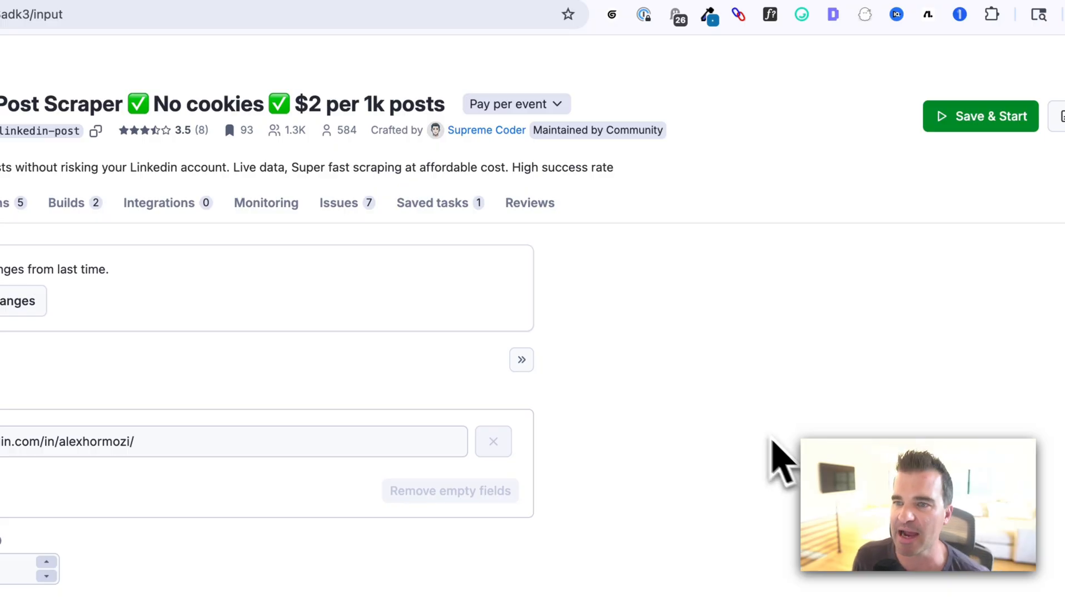
Return to the LinkedIn Competitor Content Researcher workflow and search the available nodes for "http"
left_click(328, 33)
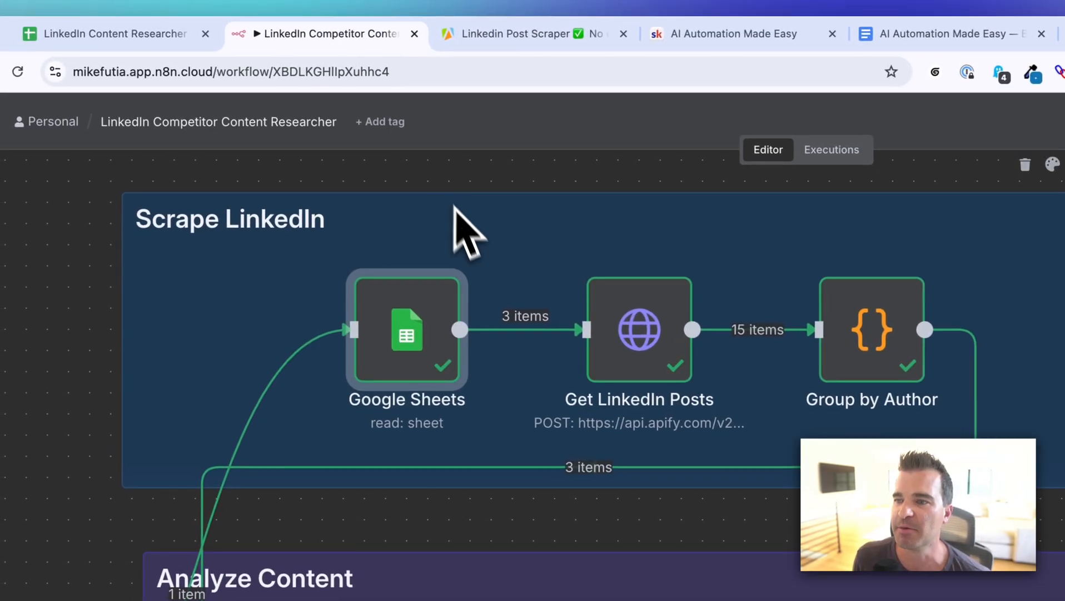
scroll(456, 212, "right", 4)
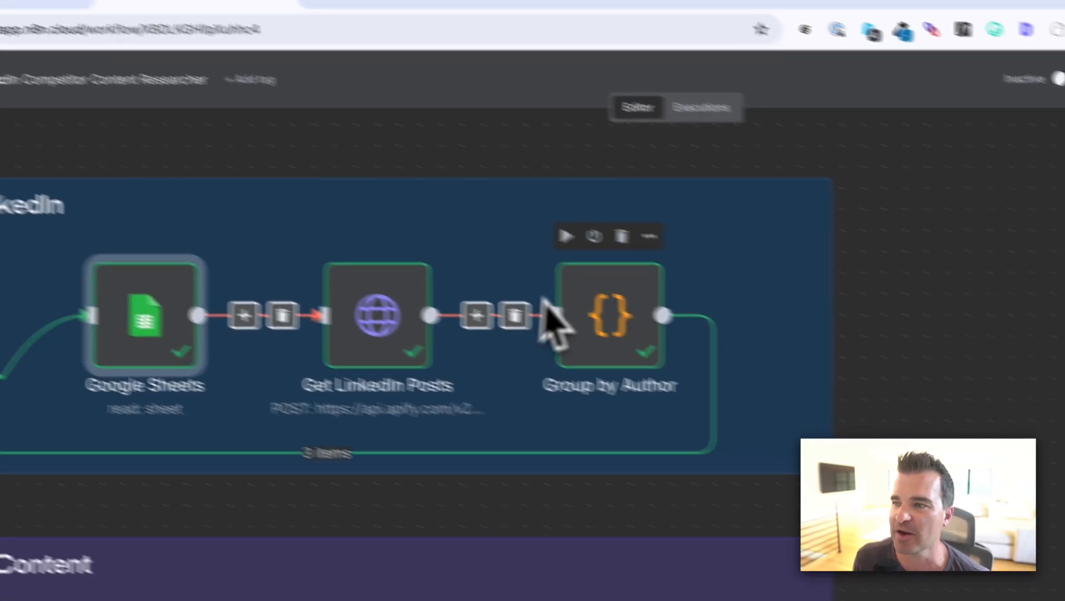
key("Tab")
type("http")
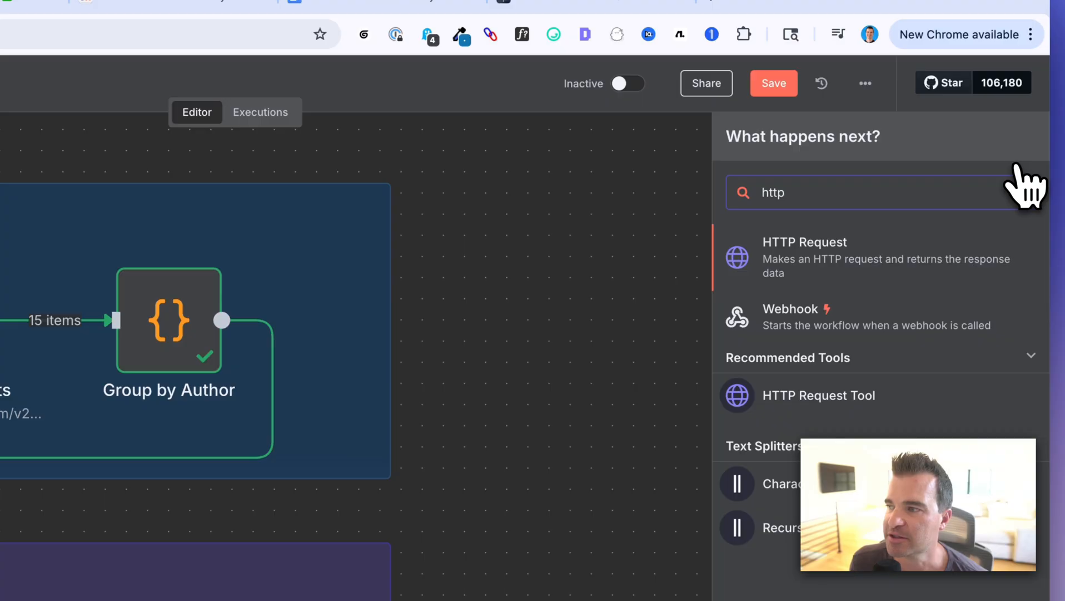
left_click(502, 335)
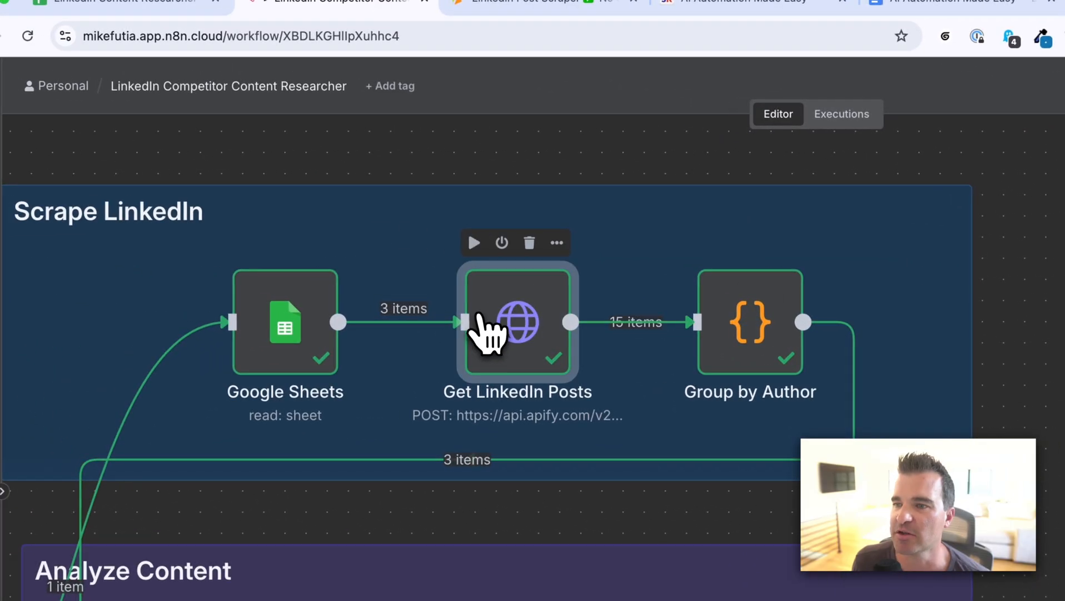
Open the Get LinkedIn Posts node and review its name and the available HTTP methods without changing them
double_click(245, 325)
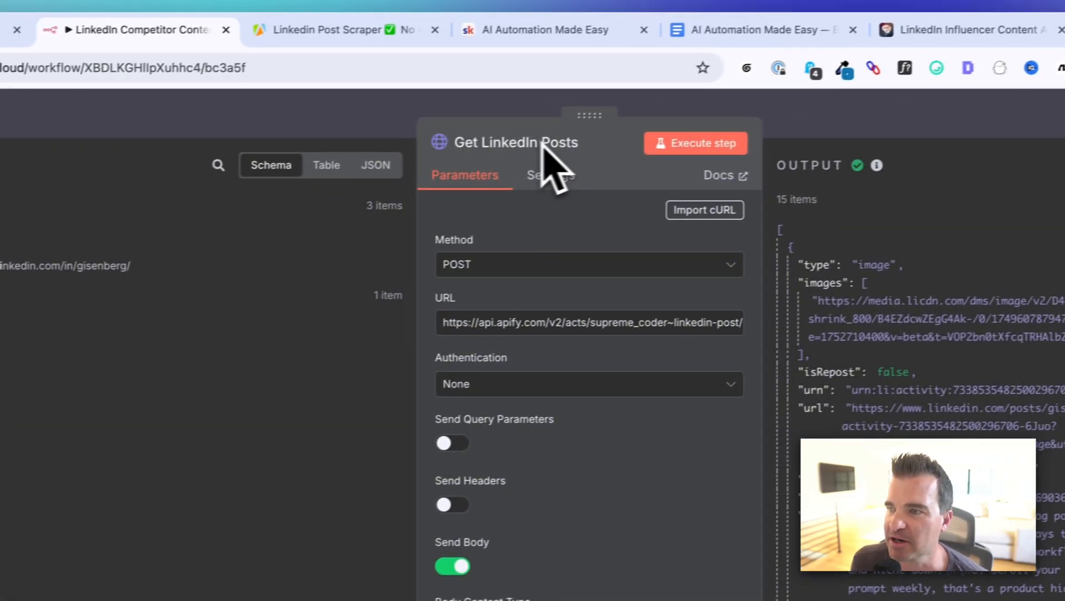
left_click(761, 112)
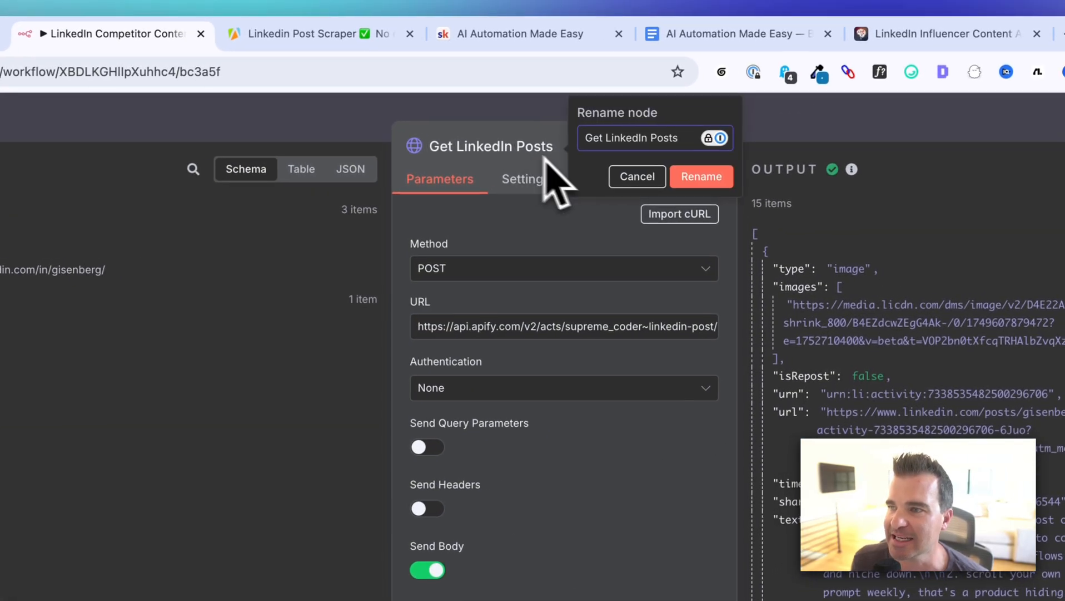
left_click(634, 178)
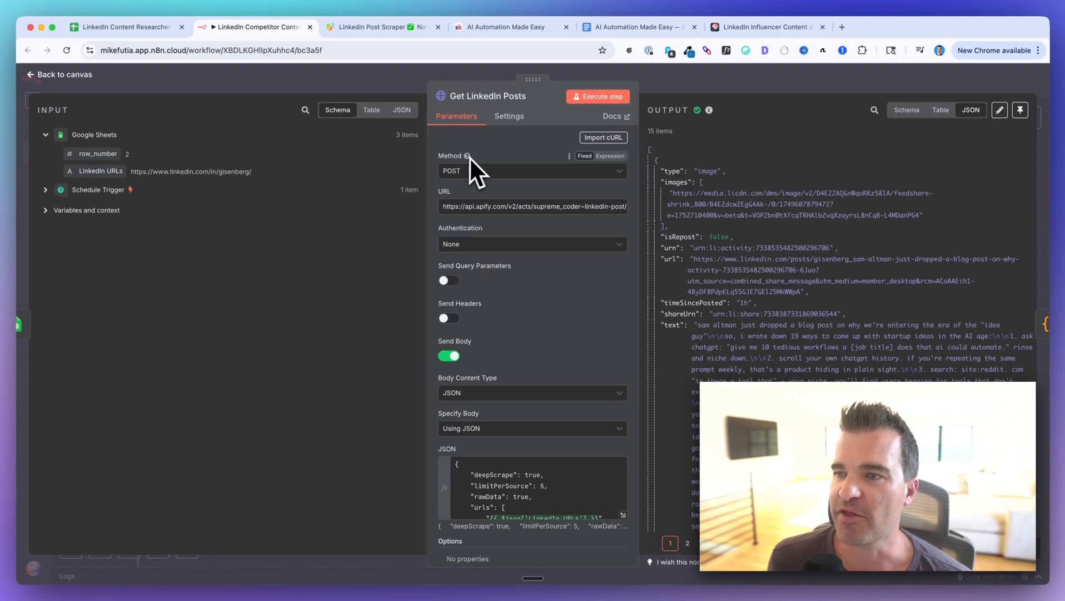
left_click(455, 171)
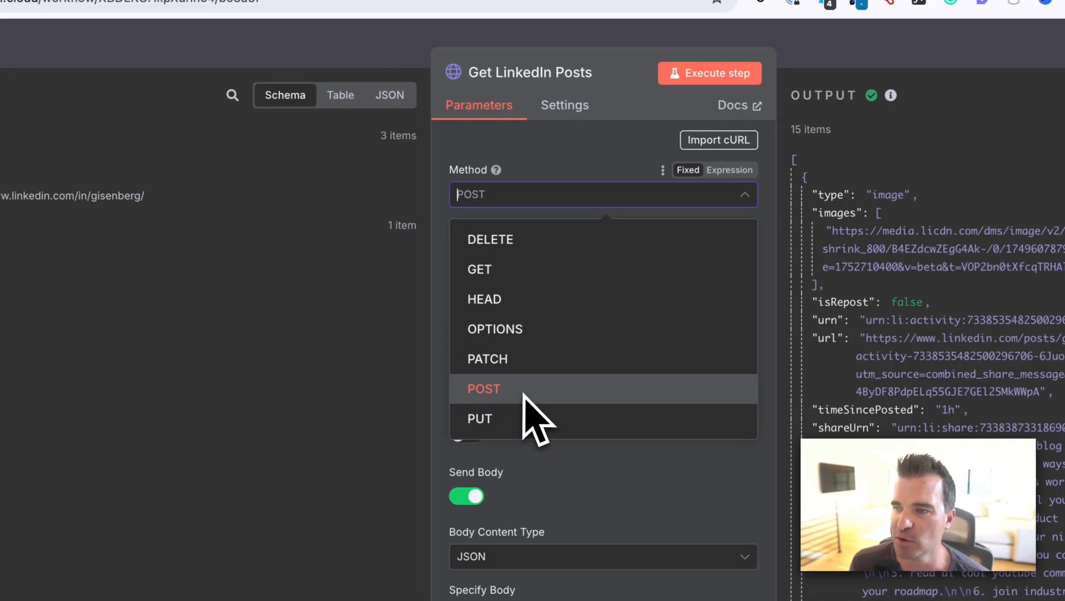
left_click(567, 153)
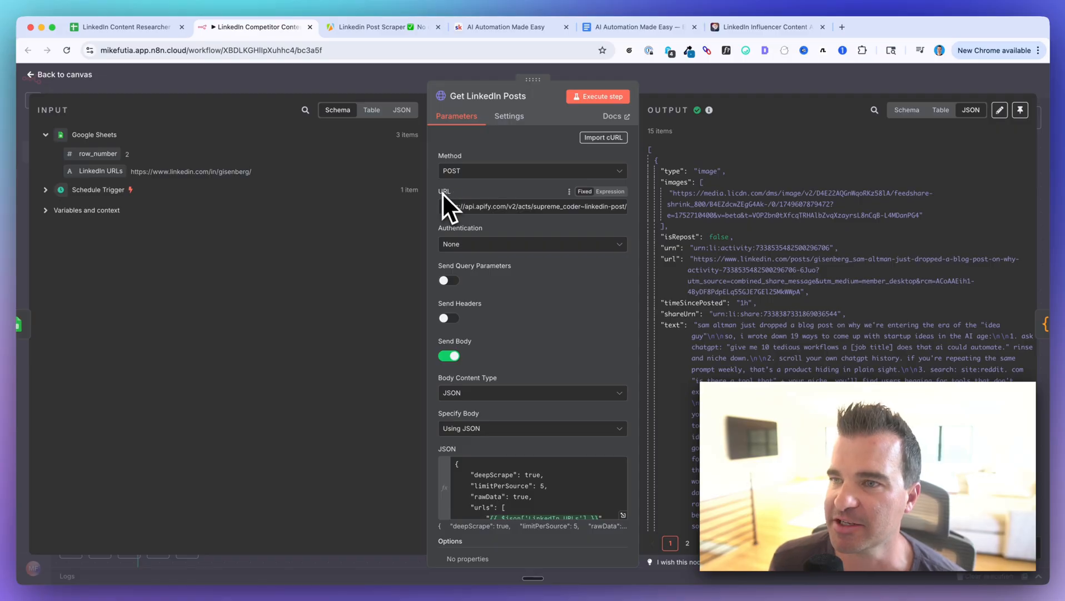
Switch to Apify's Linkedin Post Scraper and find "Run Actor synchronously and get dataset items" among its API endpoints
left_click(360, 27)
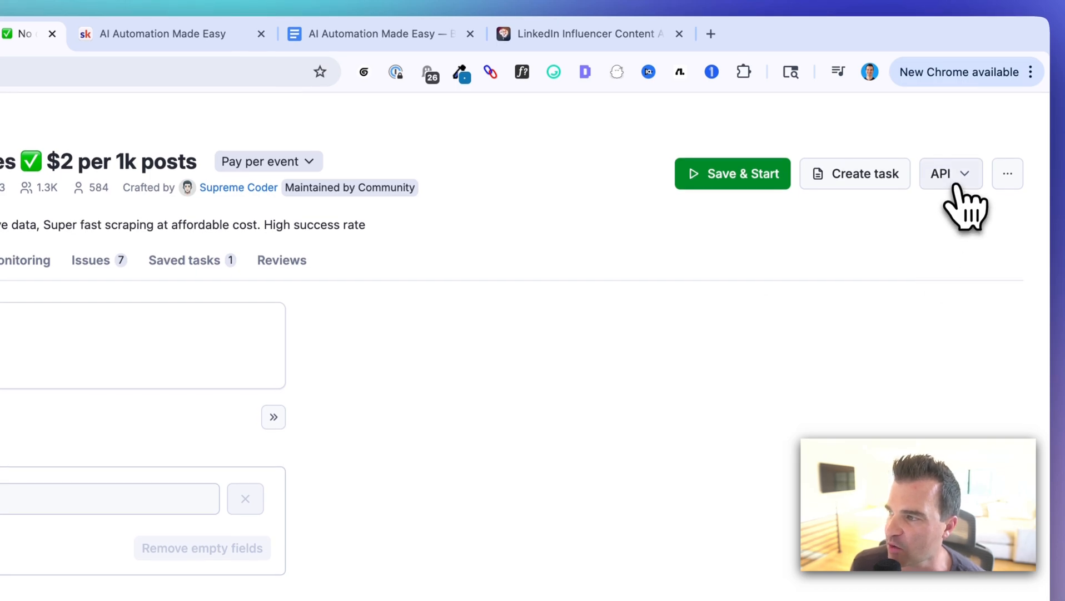
left_click(967, 177)
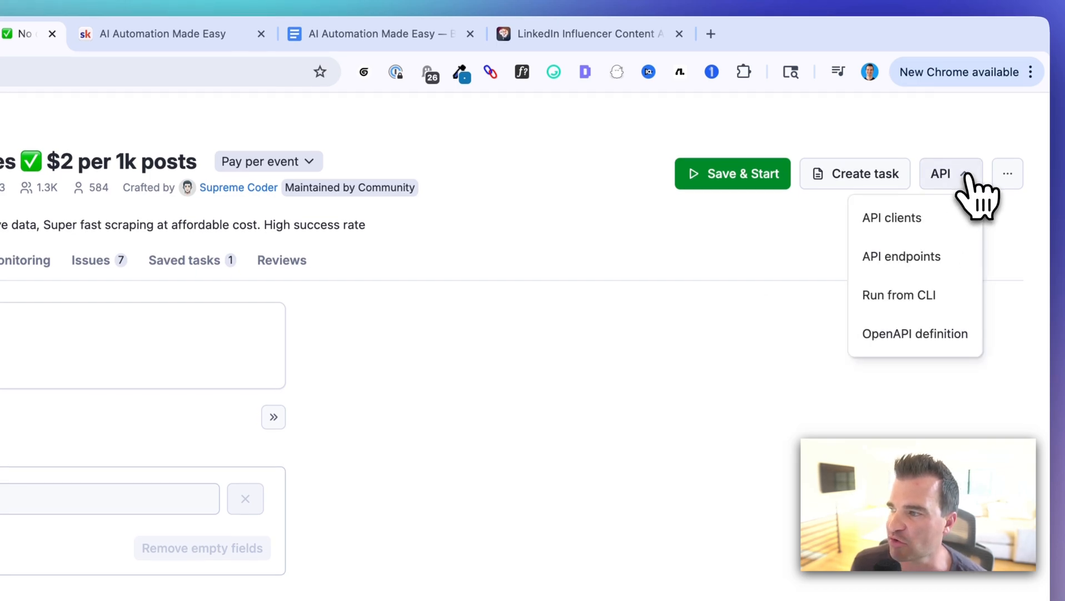
left_click(868, 261)
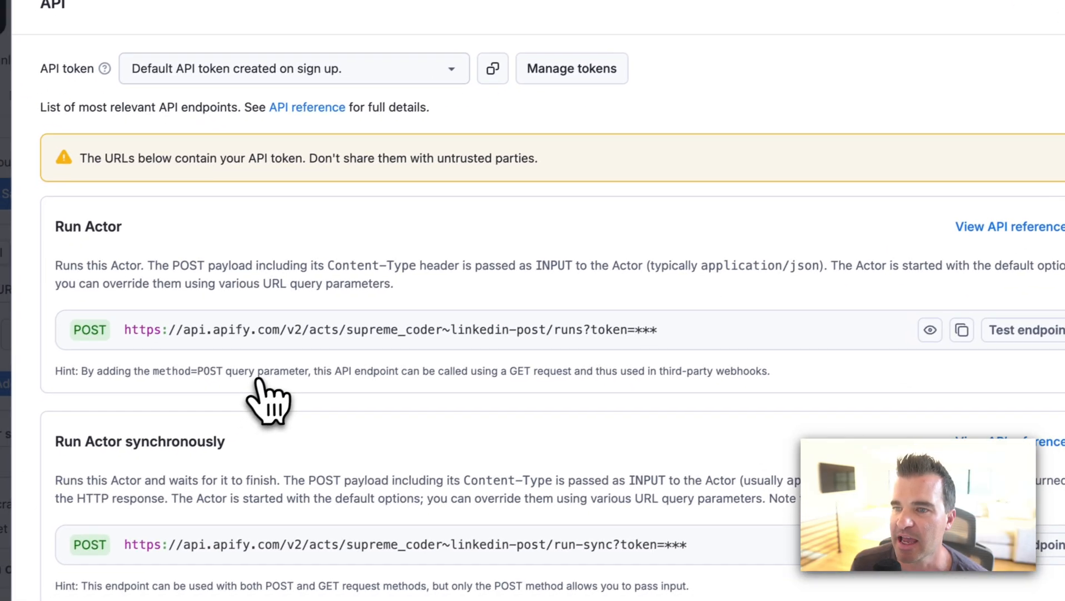
scroll(56, 542, "down", 2)
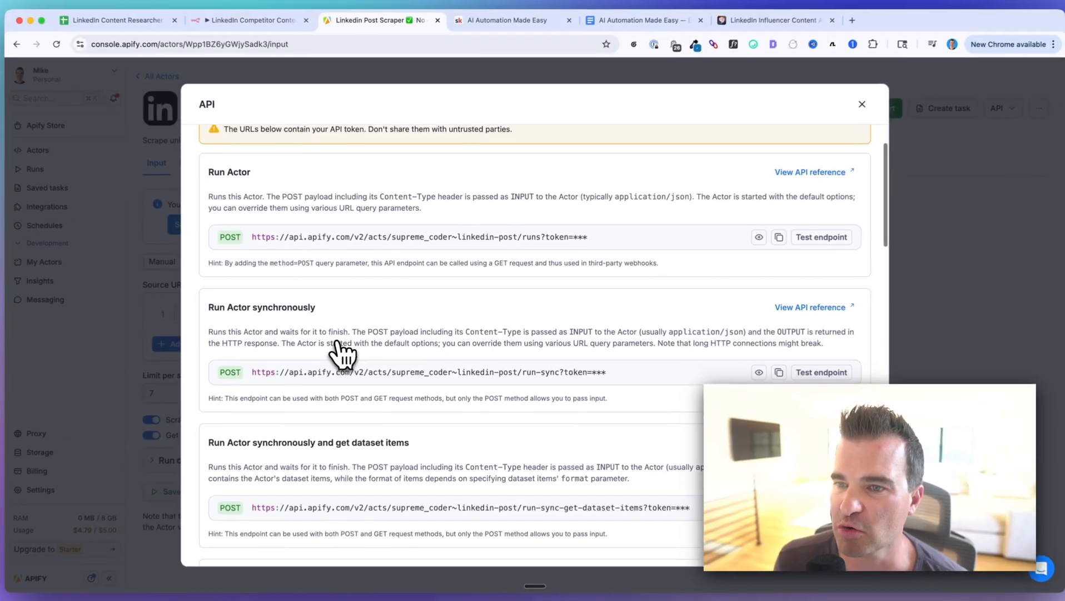
scroll(314, 367, "down", 3)
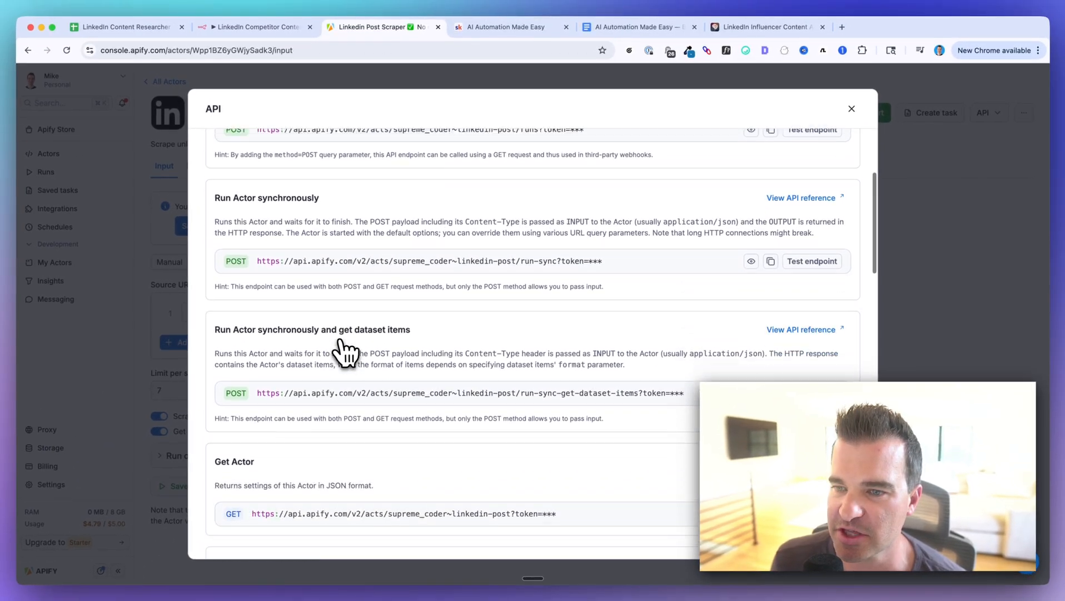
scroll(345, 352, "down", 1)
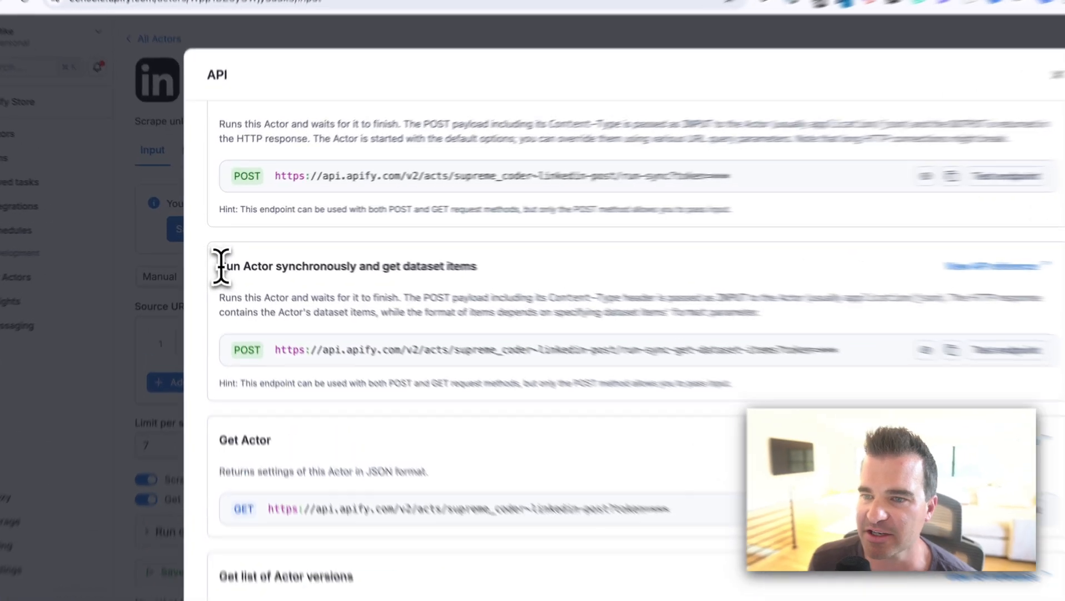
Copy the POST URL of the "Run Actor synchronously and get dataset items" endpoint
left_click_drag(215, 254, 362, 254)
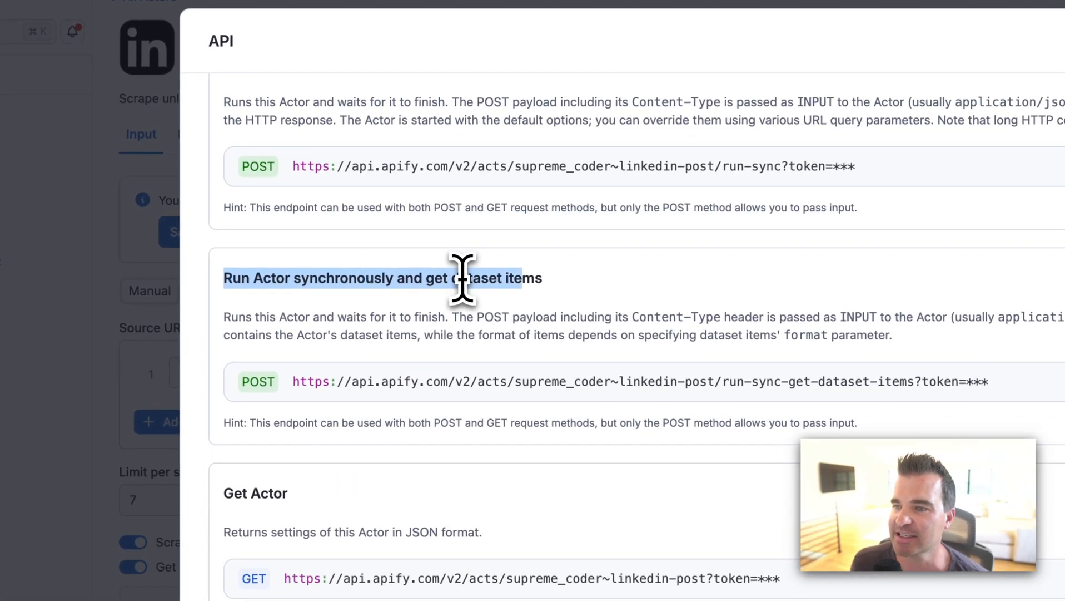
left_click(463, 278)
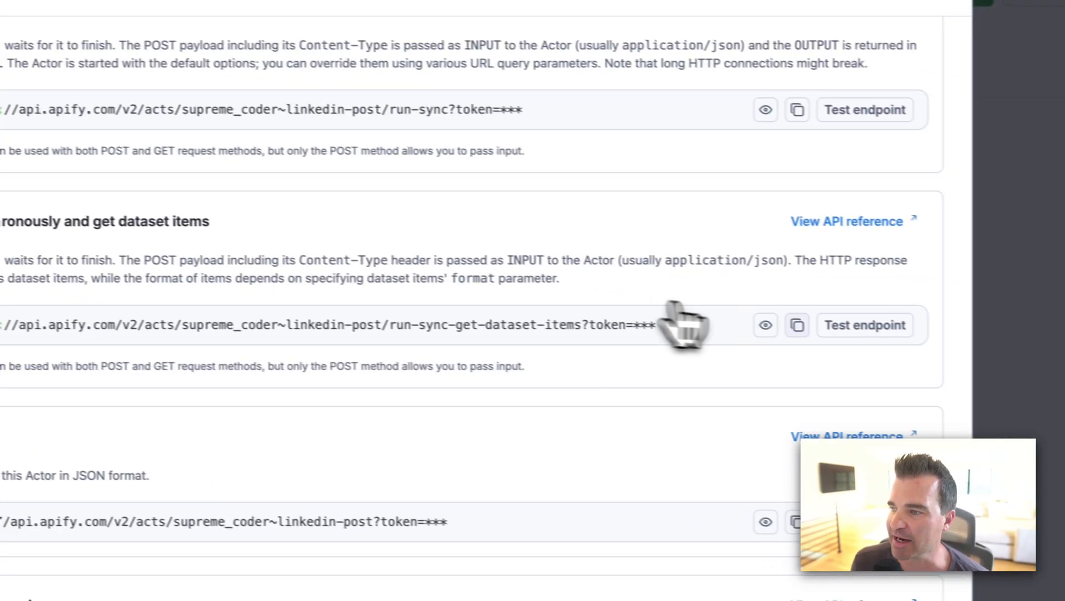
left_click(772, 321)
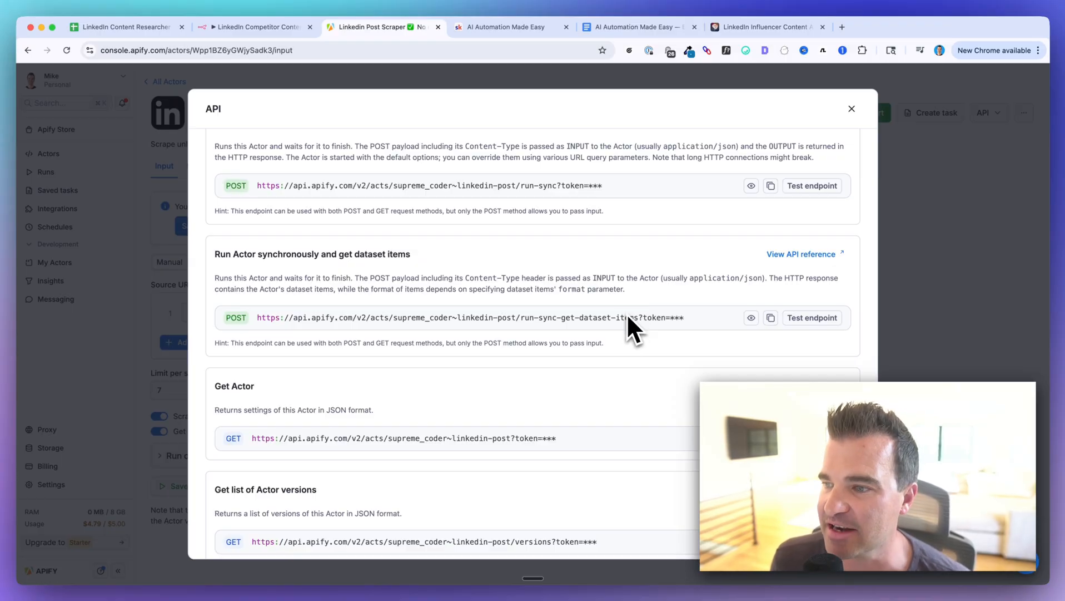
scroll(564, 321, "up", 5)
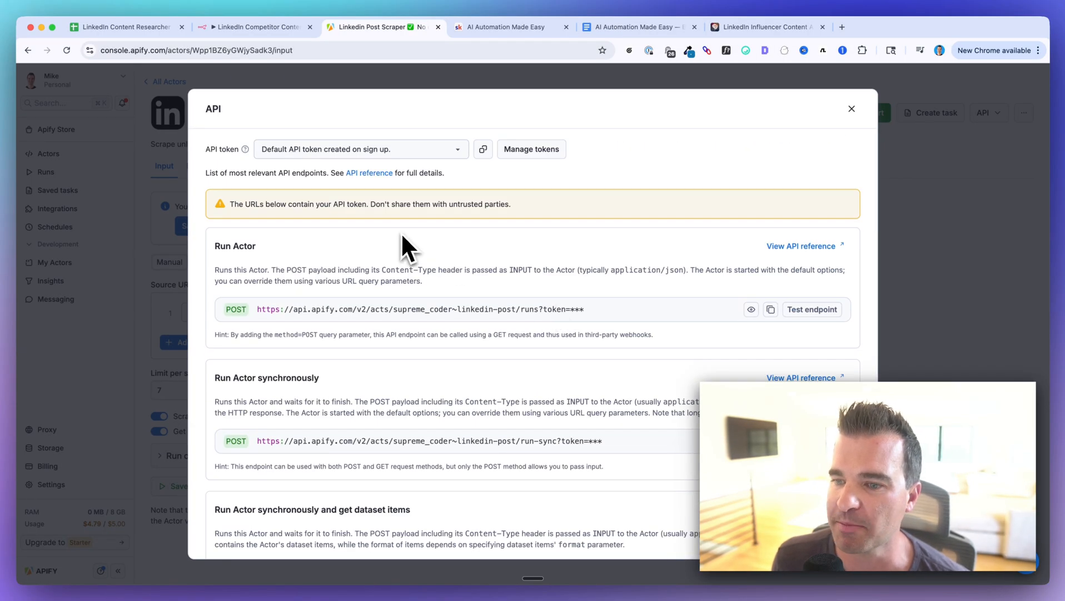
scroll(404, 242, "down", 5)
left_click(770, 330)
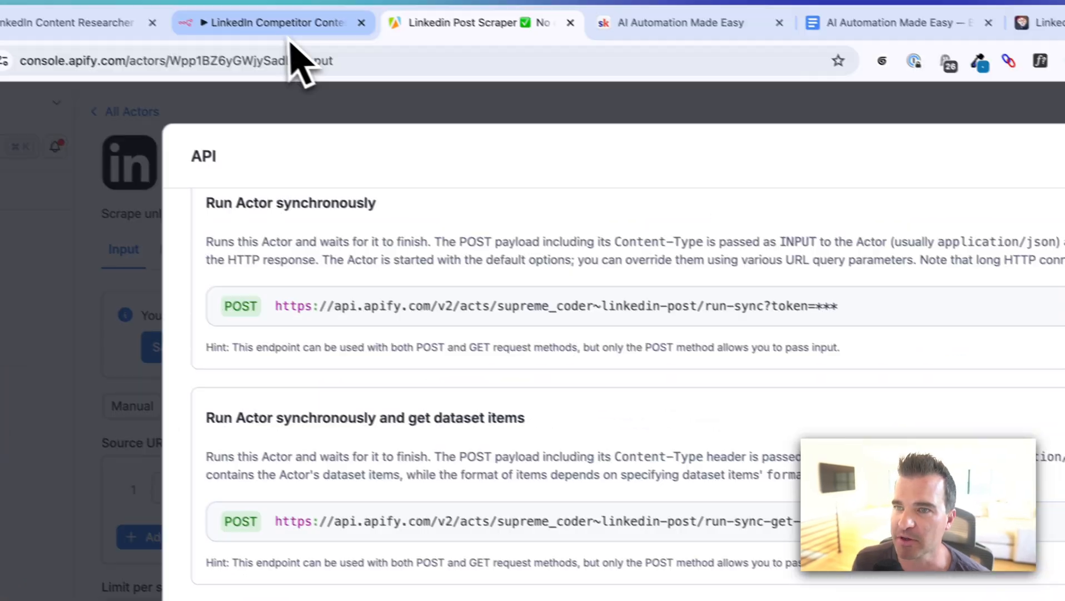
Return to the Get LinkedIn Posts node in n8n and review its Body Content Type and Specify Body options
left_click(309, 35)
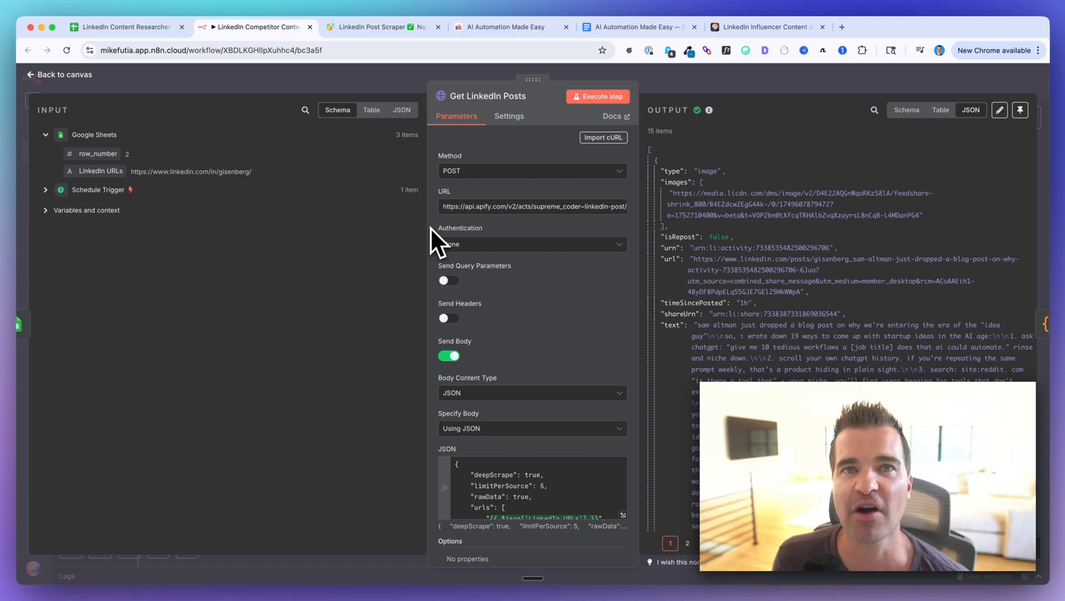
scroll(430, 227, "down", 2)
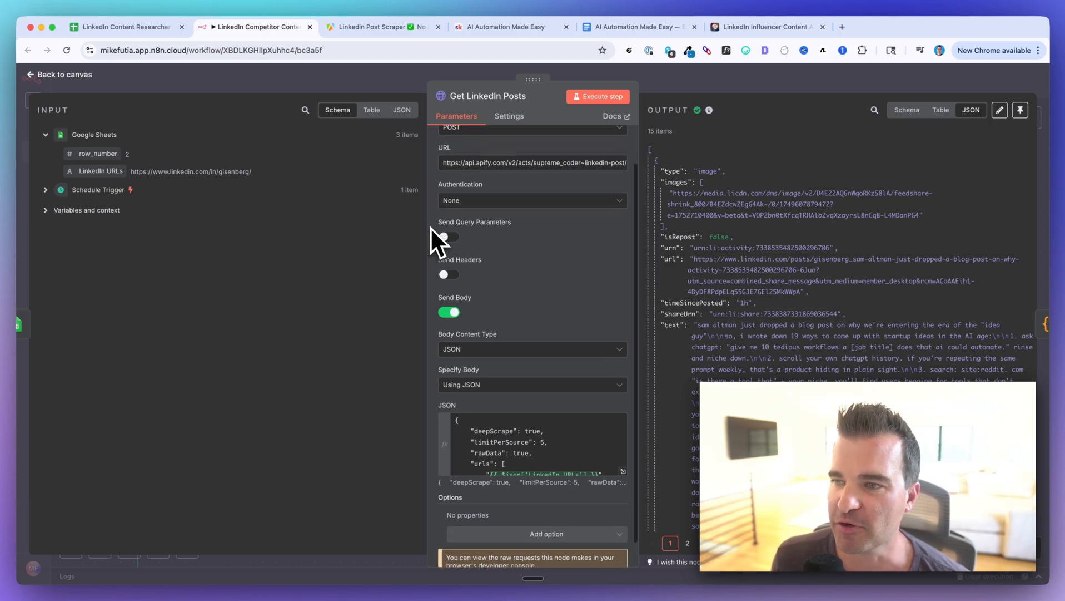
scroll(462, 211, "down", 1)
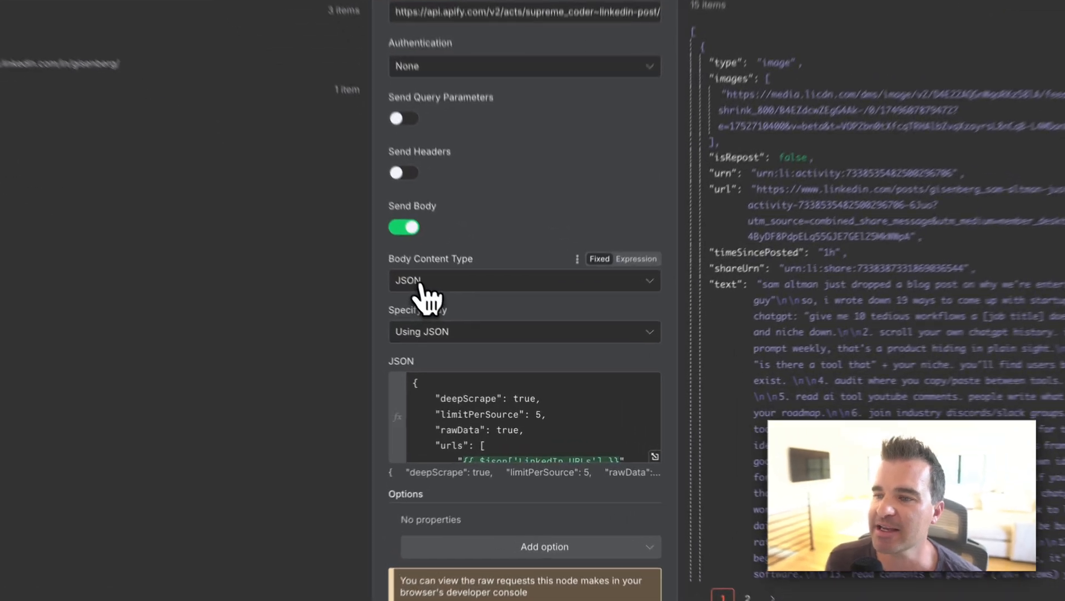
left_click(460, 324)
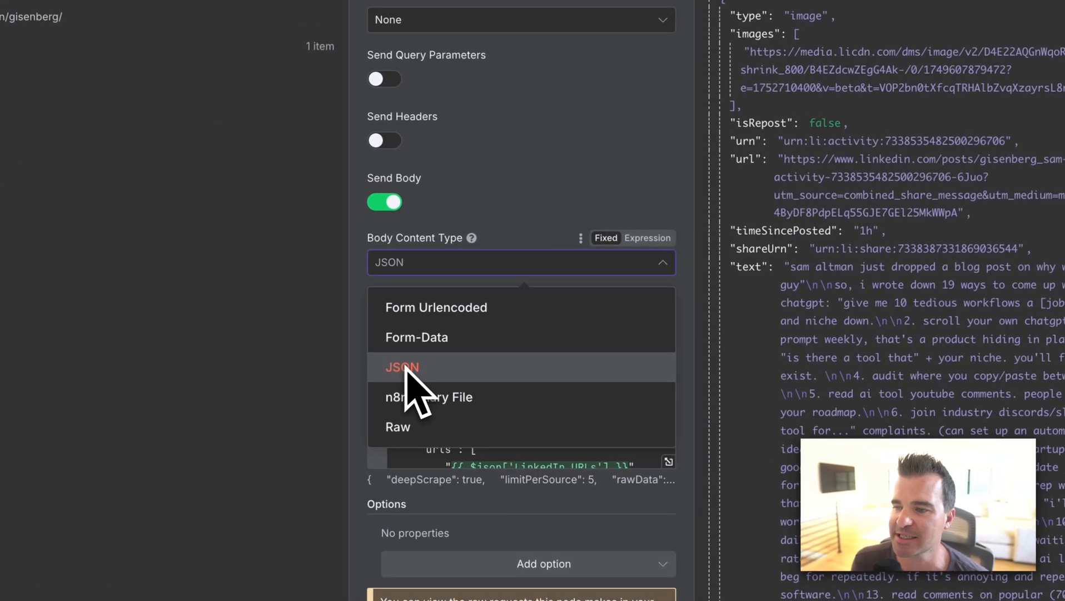
left_click(521, 187)
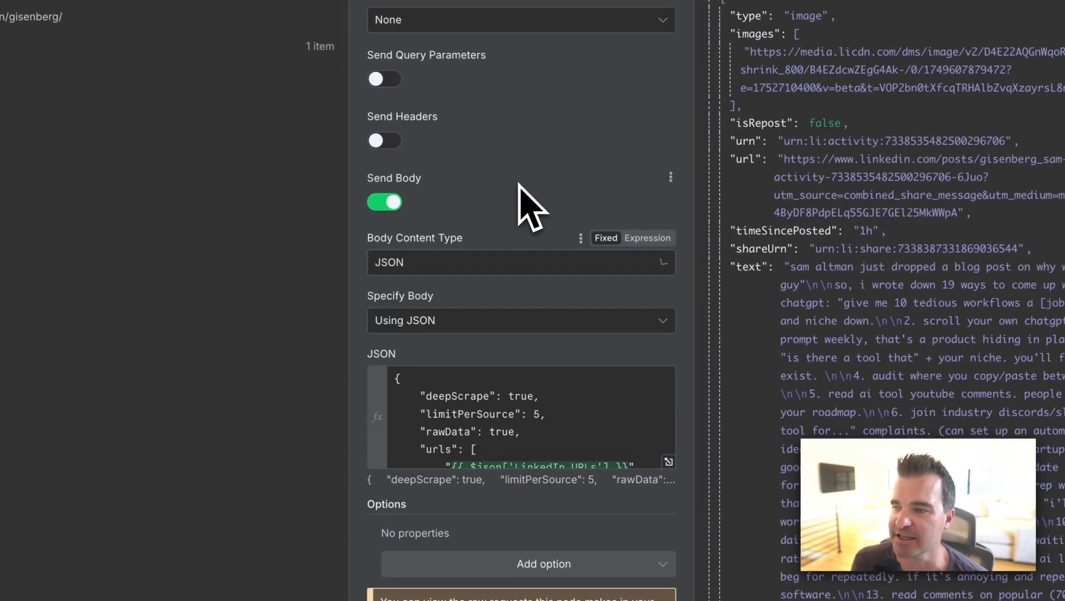
left_click(422, 323)
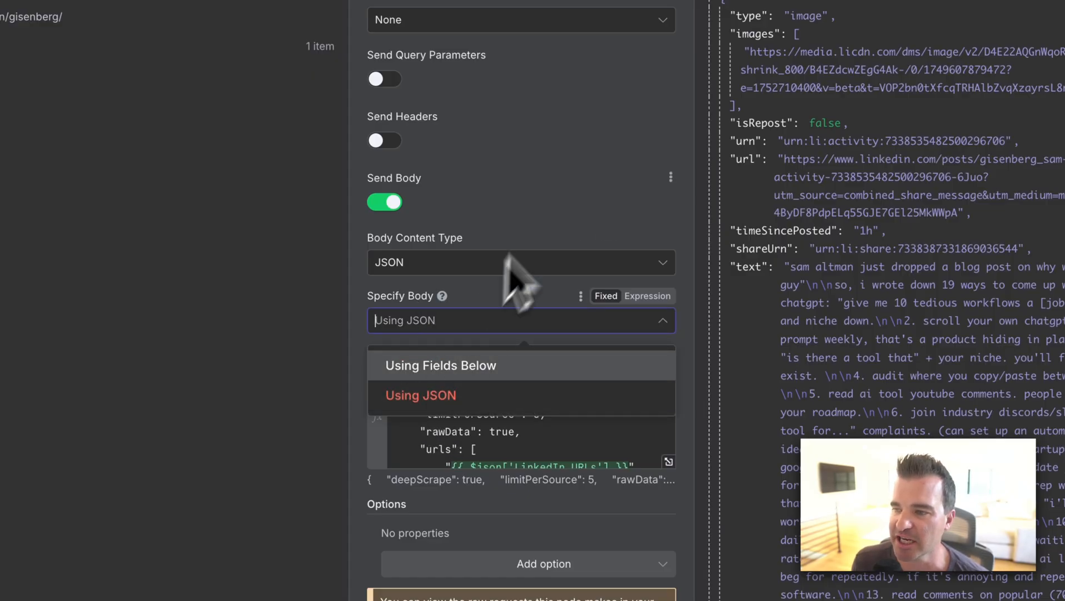
left_click(546, 202)
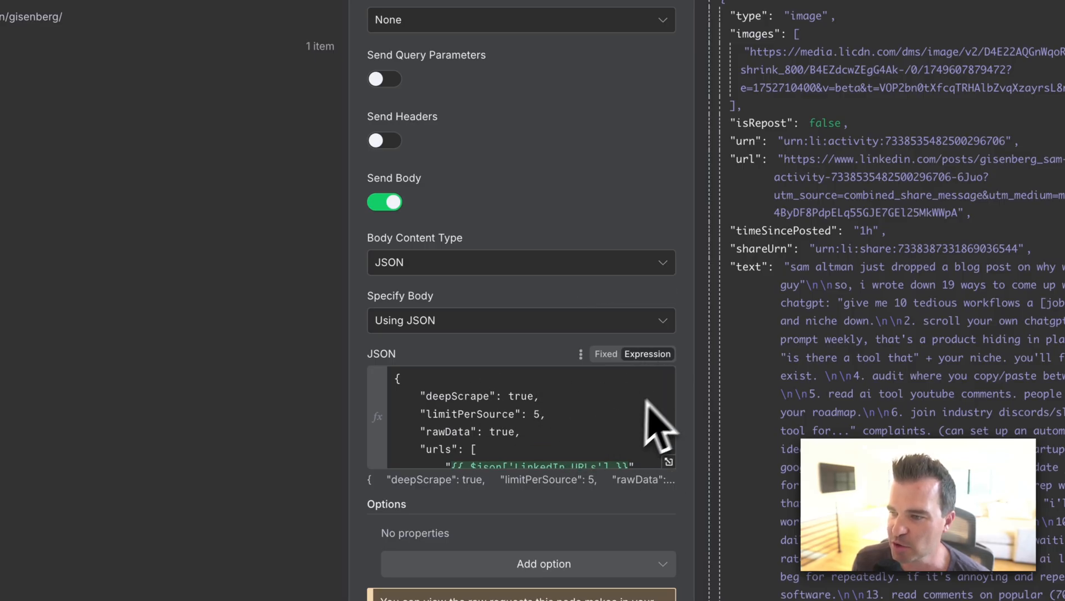
Open the request's JSON body in the expanded expression editor and delete its entire content
left_click(669, 460)
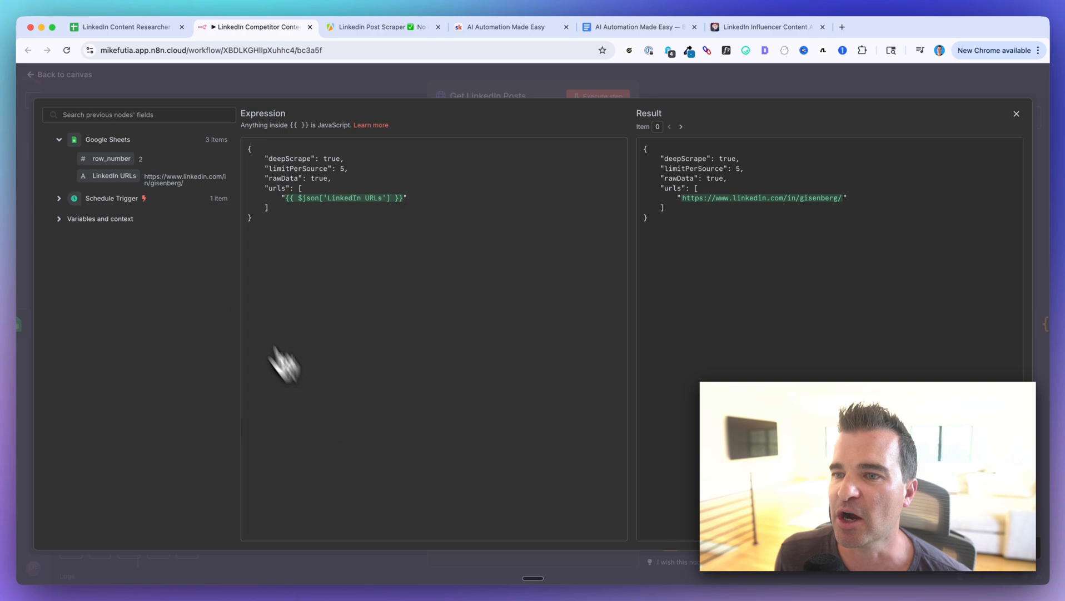
left_click_drag(266, 223, 240, 119)
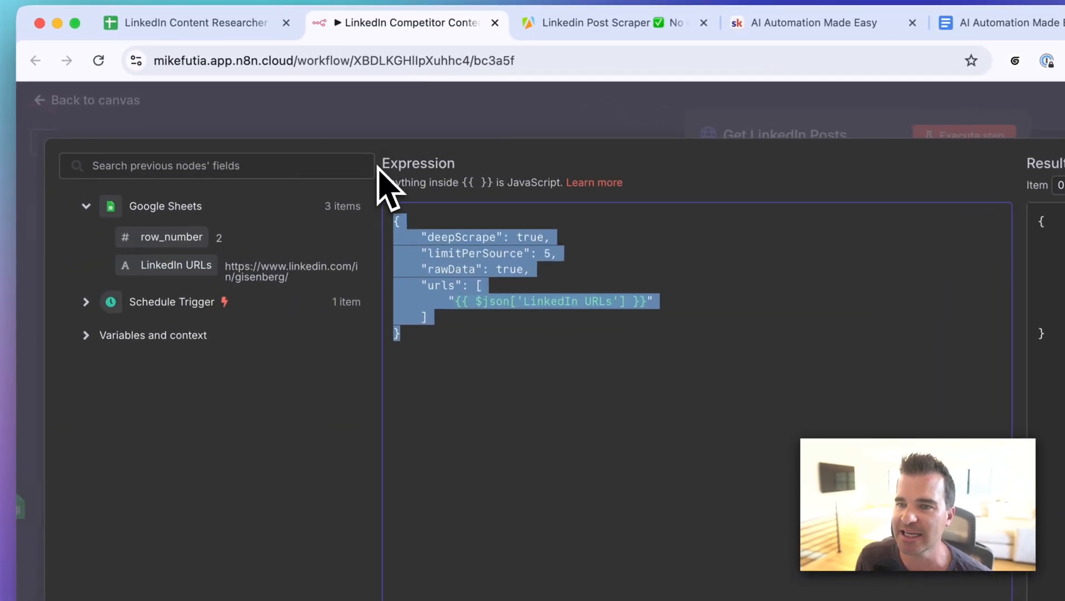
key("BackSpace")
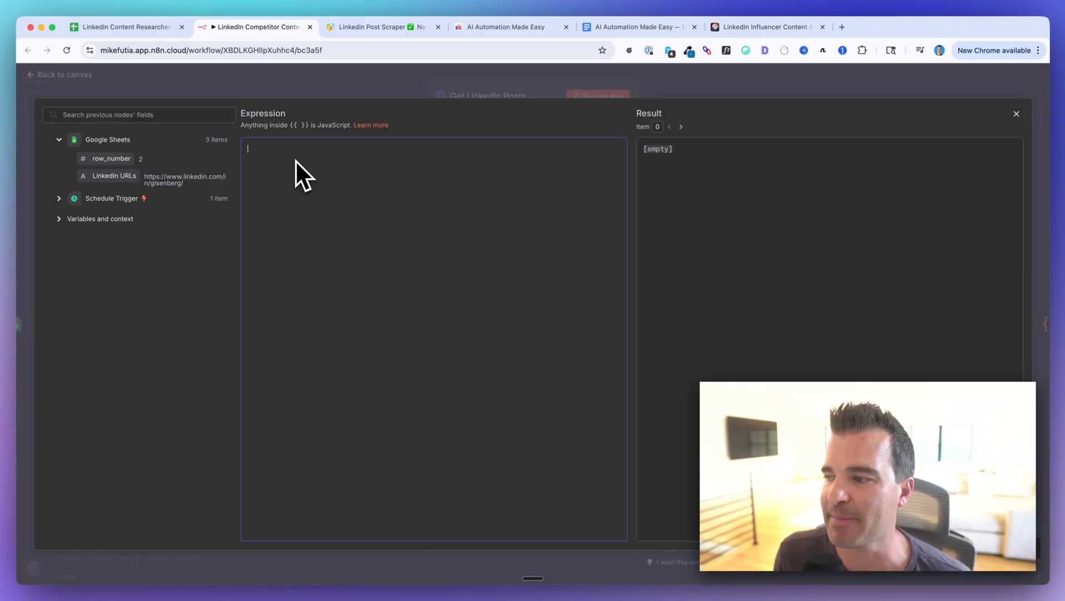
Copy the Linkedin Post Scraper's full JSON input from Apify and paste it into the Get LinkedIn Posts request body in n8n
left_click(356, 28)
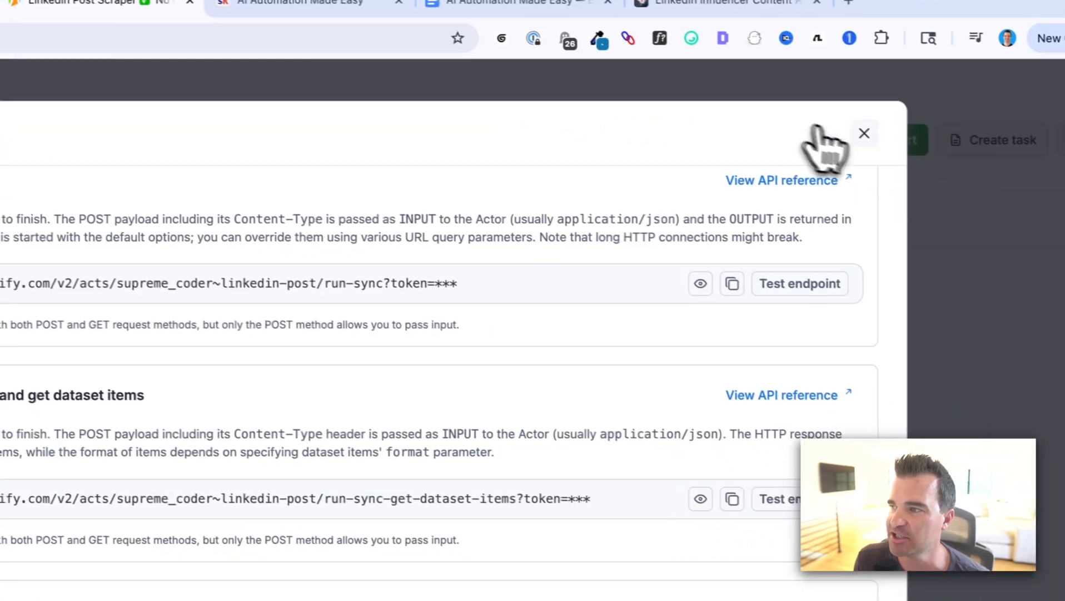
left_click(867, 134)
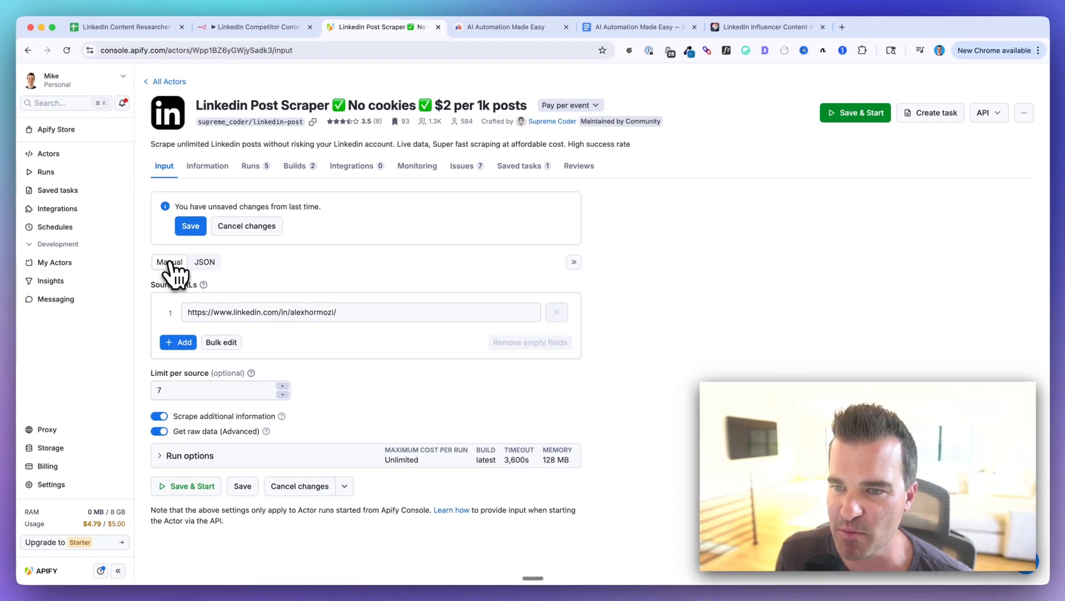
left_click(205, 264)
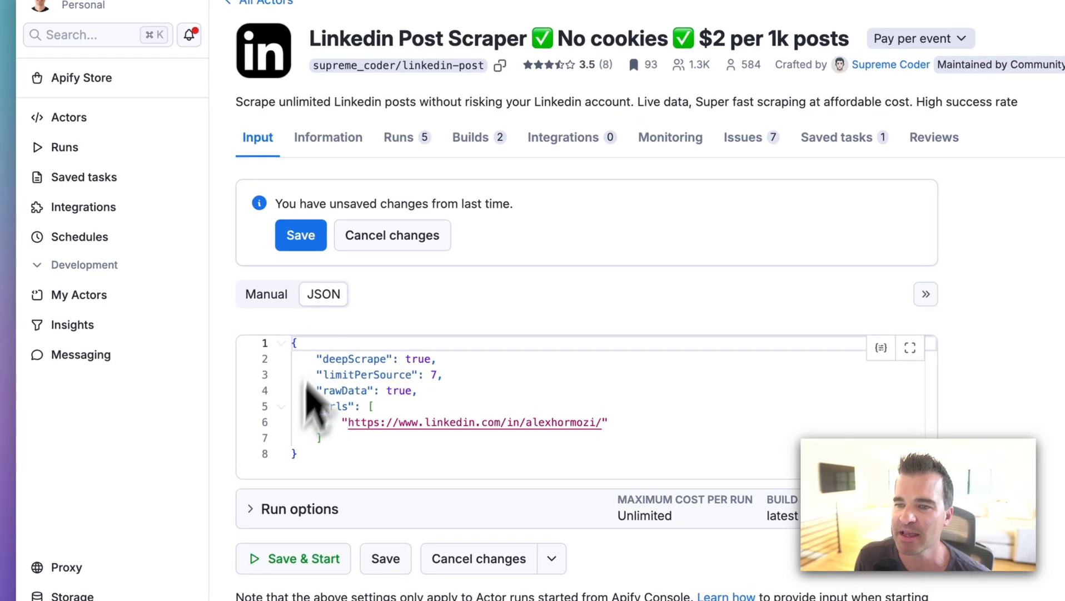
left_click(326, 460)
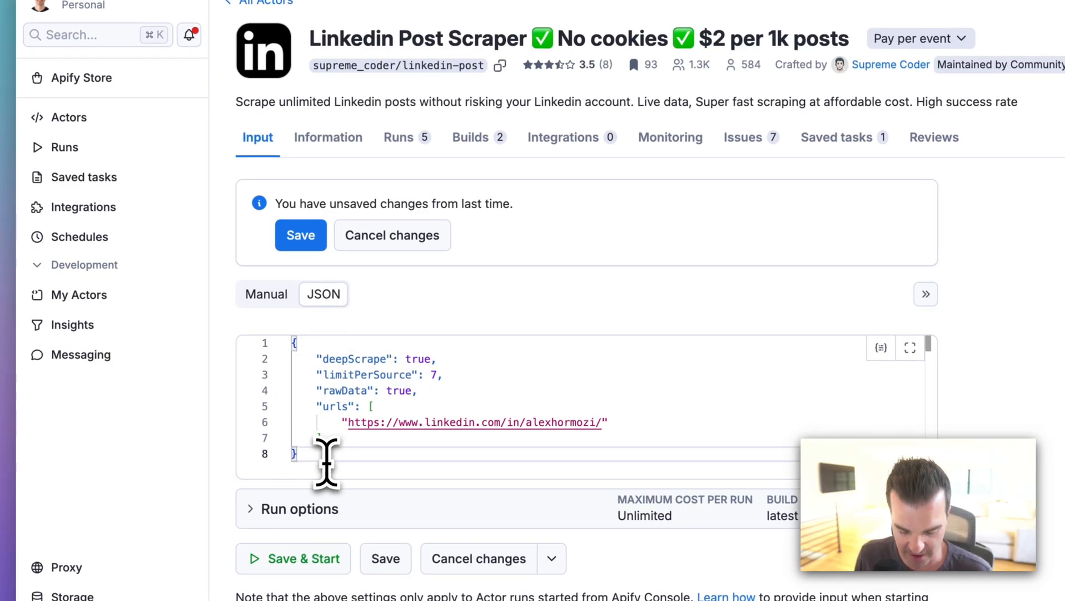
key("super+a")
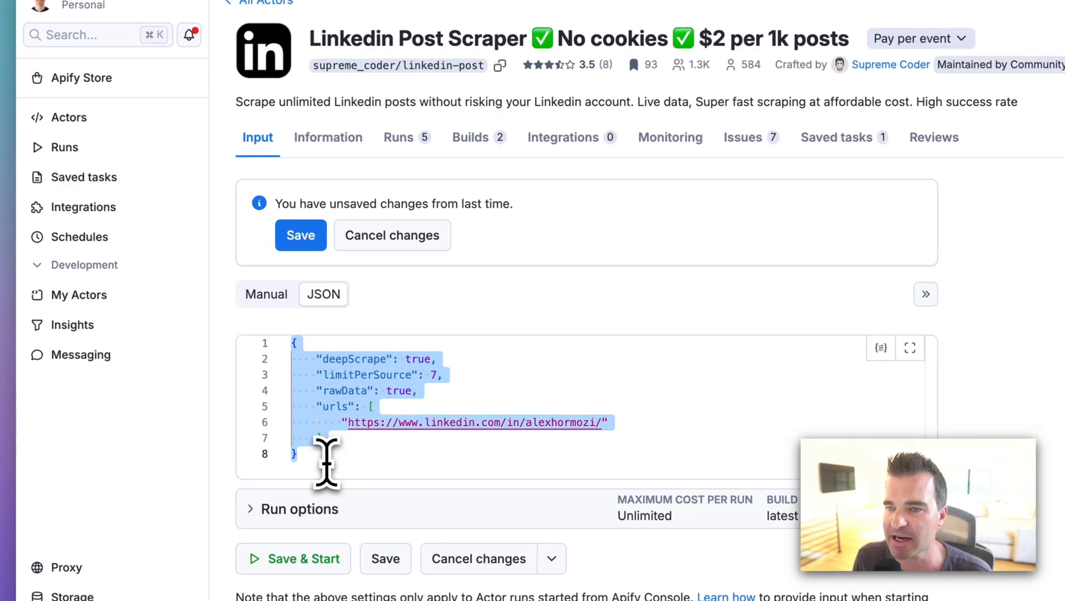
key("super+c")
left_click(367, 34)
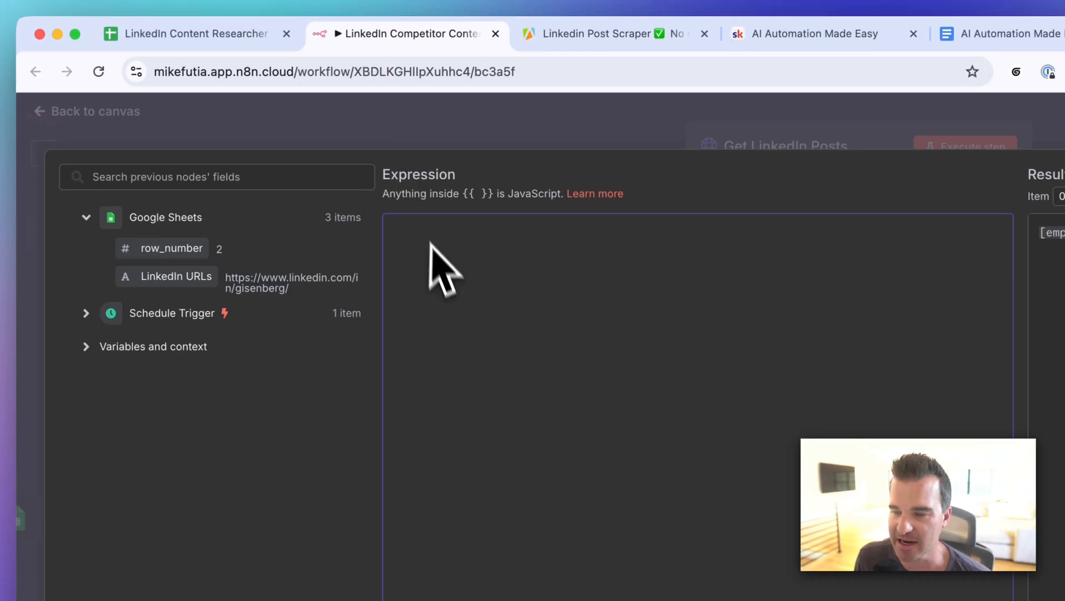
key("super+v")
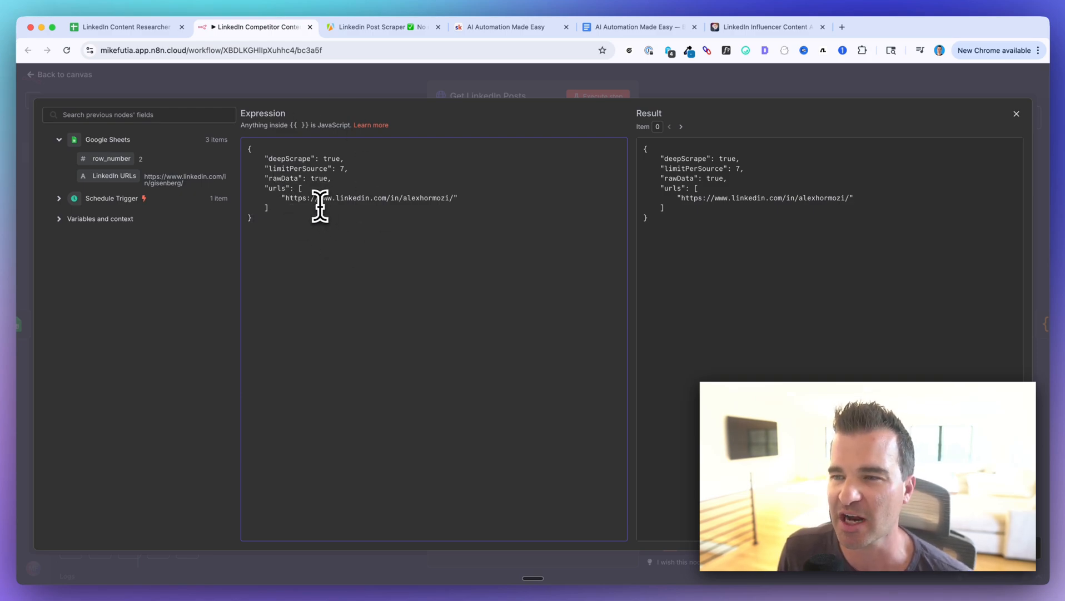
Compare the hard-coded profile URL in the JSON body with the LinkedIn URLs listed in the LinkedIn Content Researcher sheet
left_click_drag(285, 198, 455, 198)
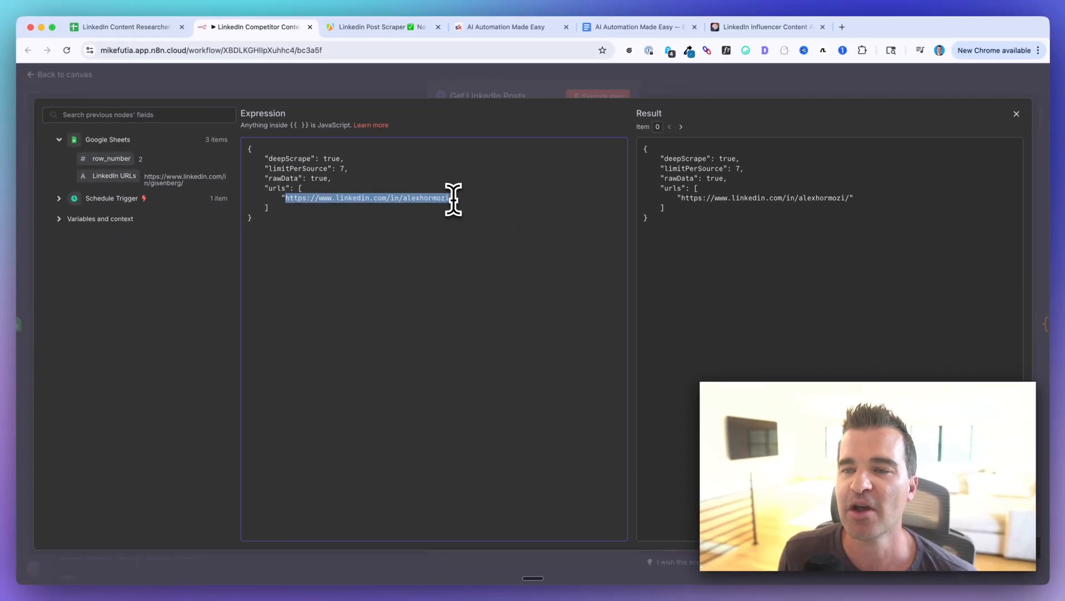
left_click(125, 26)
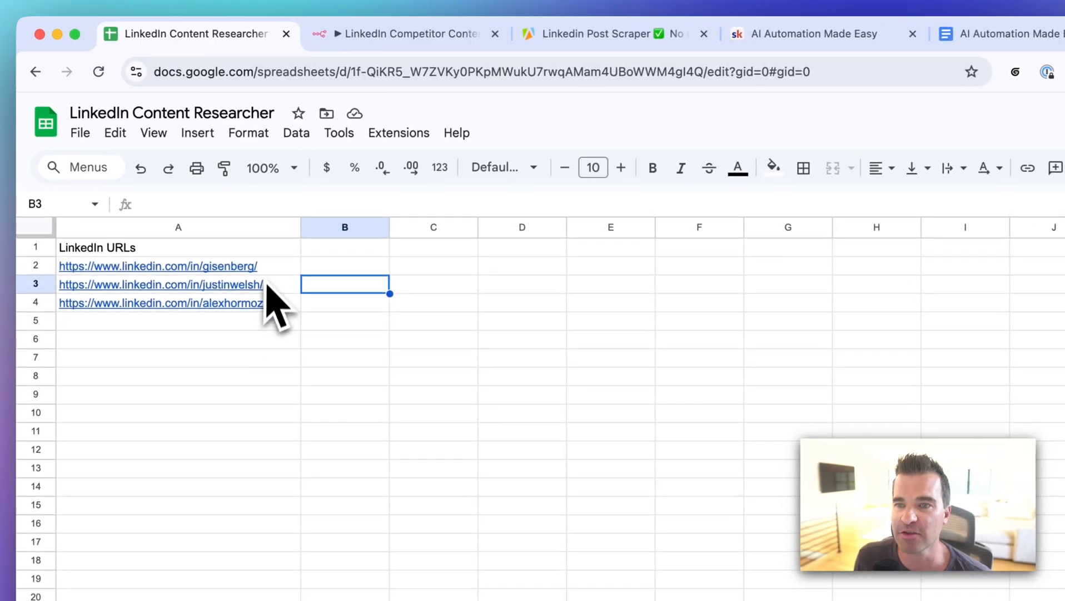
left_click(378, 37)
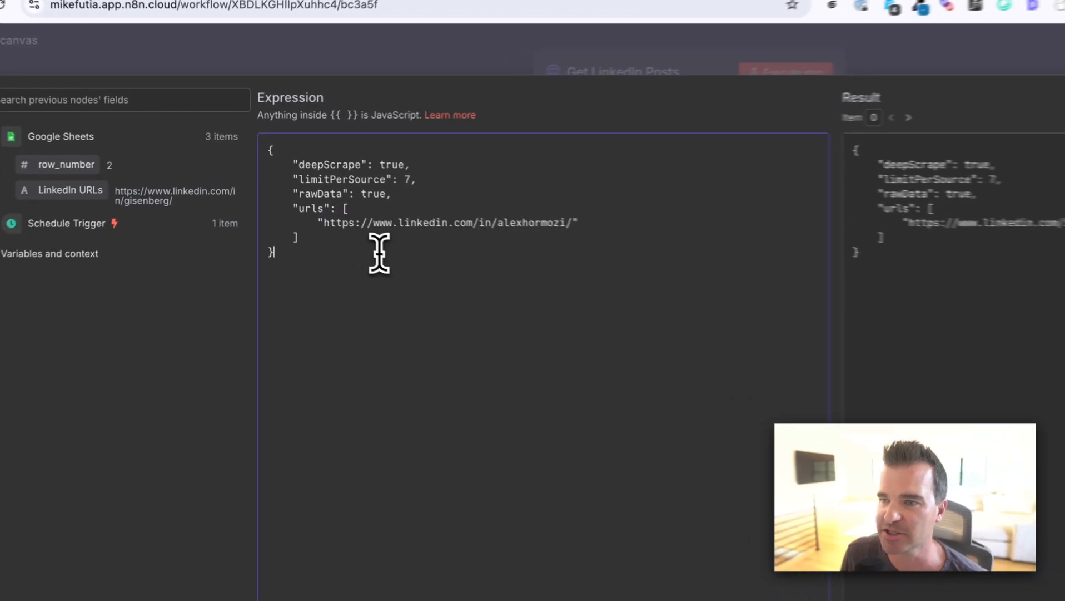
Replace the hard-coded profile URL inside the body's urls array with the LinkedIn URLs field from Google Sheets, keeping the quotes
left_click_drag(286, 198, 319, 198)
left_click_drag(348, 231, 599, 238)
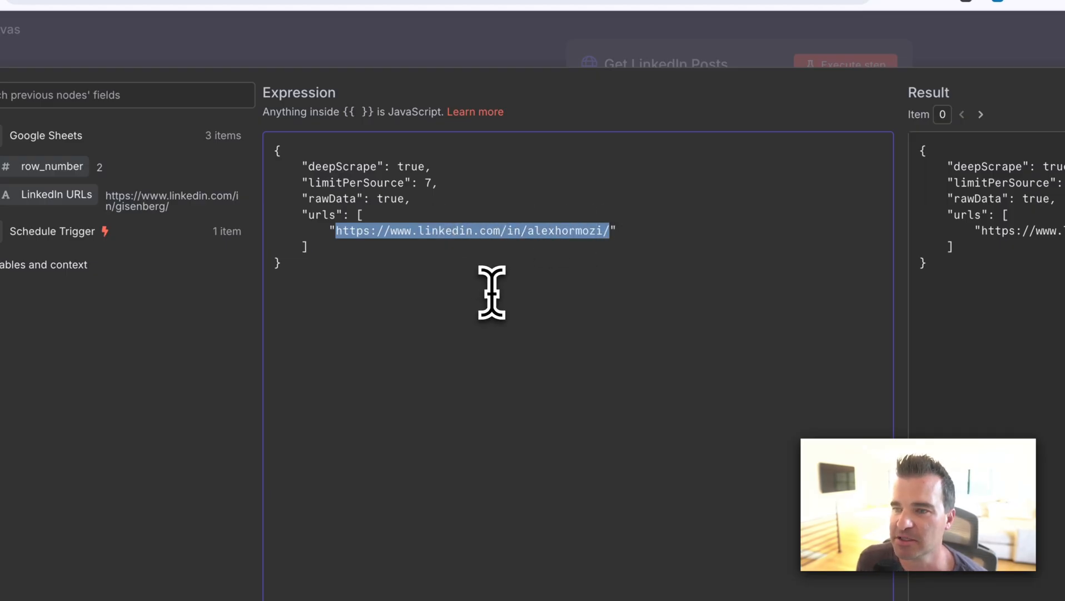
key("BackSpace")
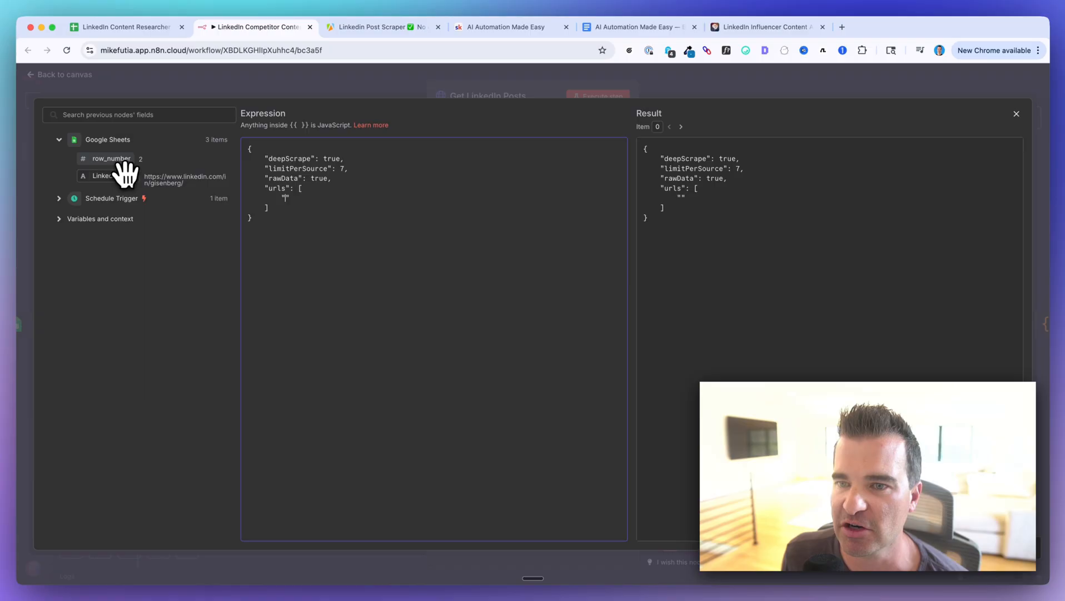
left_click_drag(121, 179, 288, 202)
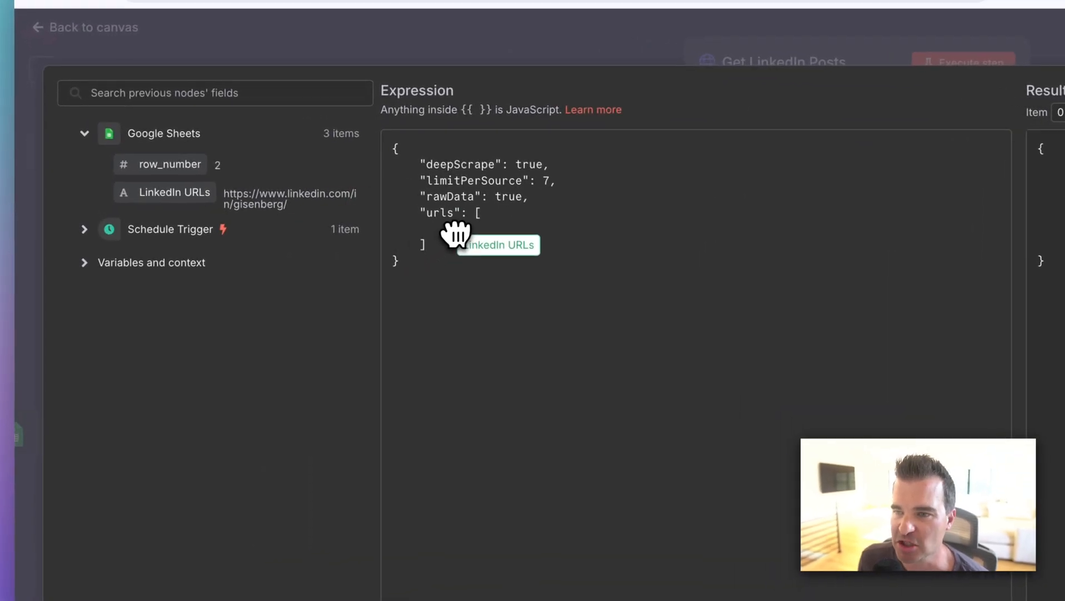
left_click_drag(456, 230, 457, 233)
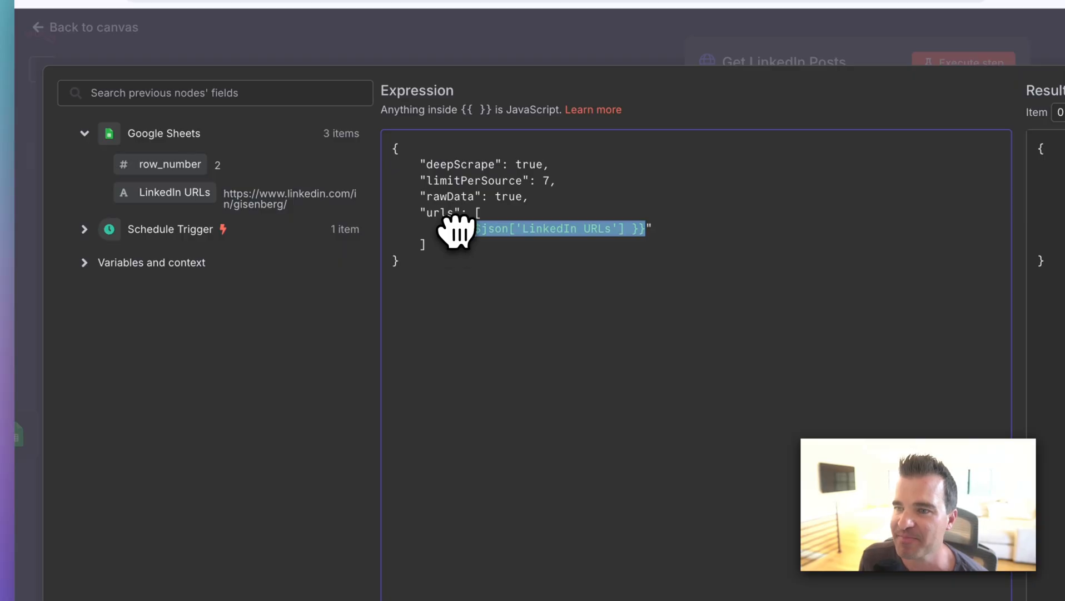
left_click(678, 227)
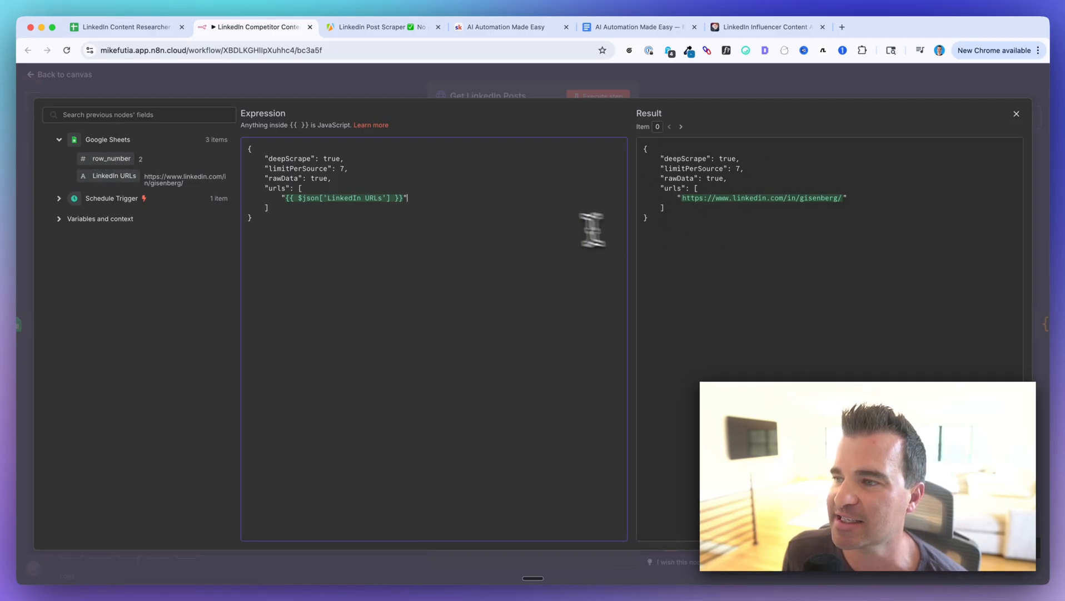
Check the profile URLs in the LinkedIn Content Researcher sheet, then return to n8n and close the expression editor
left_click(111, 27)
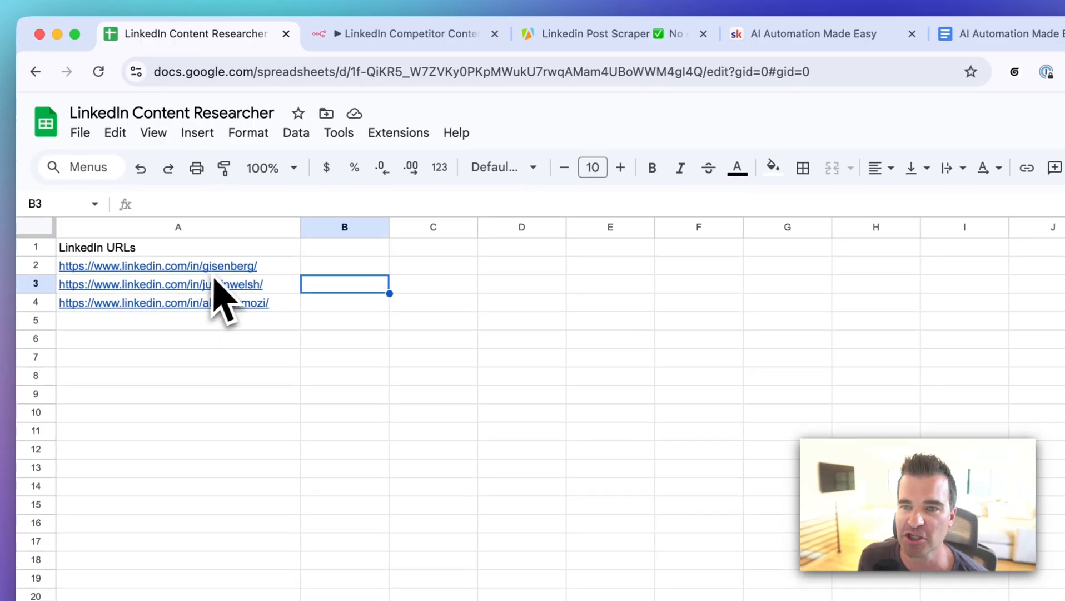
left_click(370, 36)
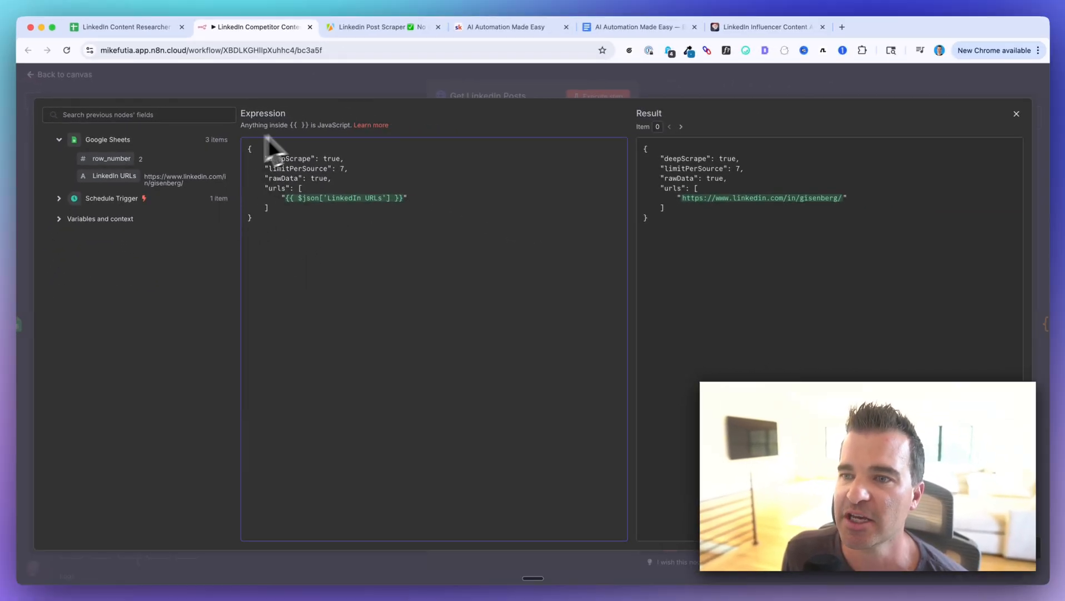
left_click(471, 95)
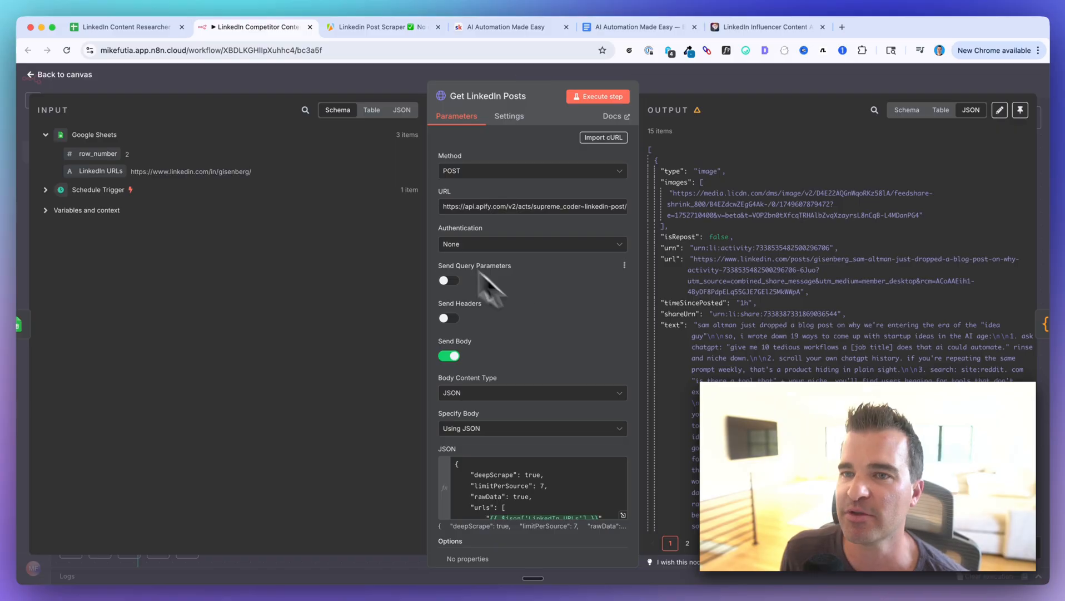
Highlight the three profile URLs in cells A2:A4 of the LinkedIn Content Researcher sheet and return to n8n
left_click(125, 26)
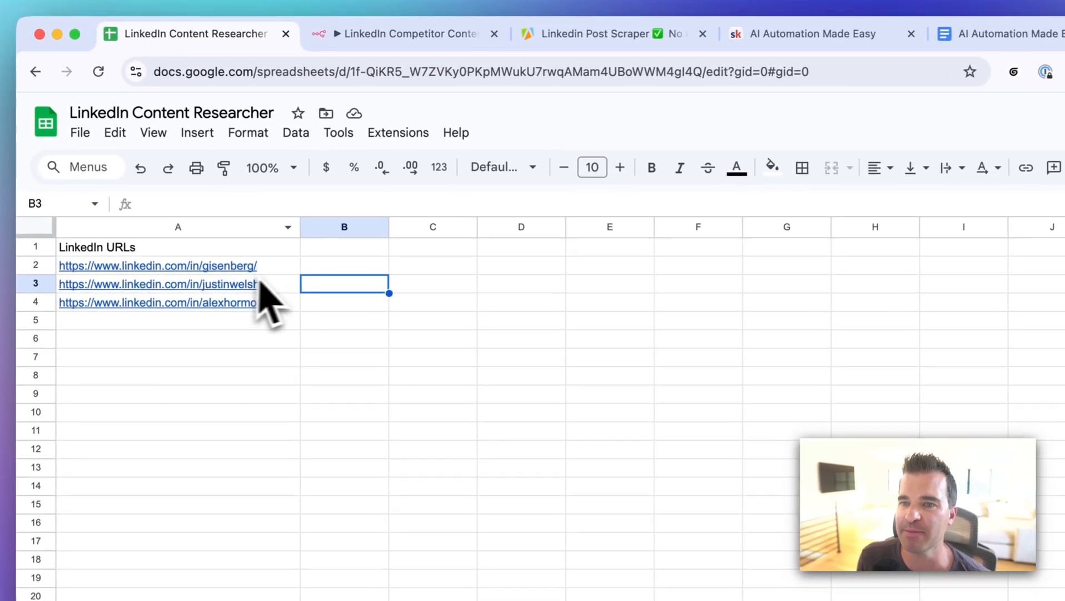
left_click(267, 266)
left_click(281, 303, "shift")
left_click(395, 48)
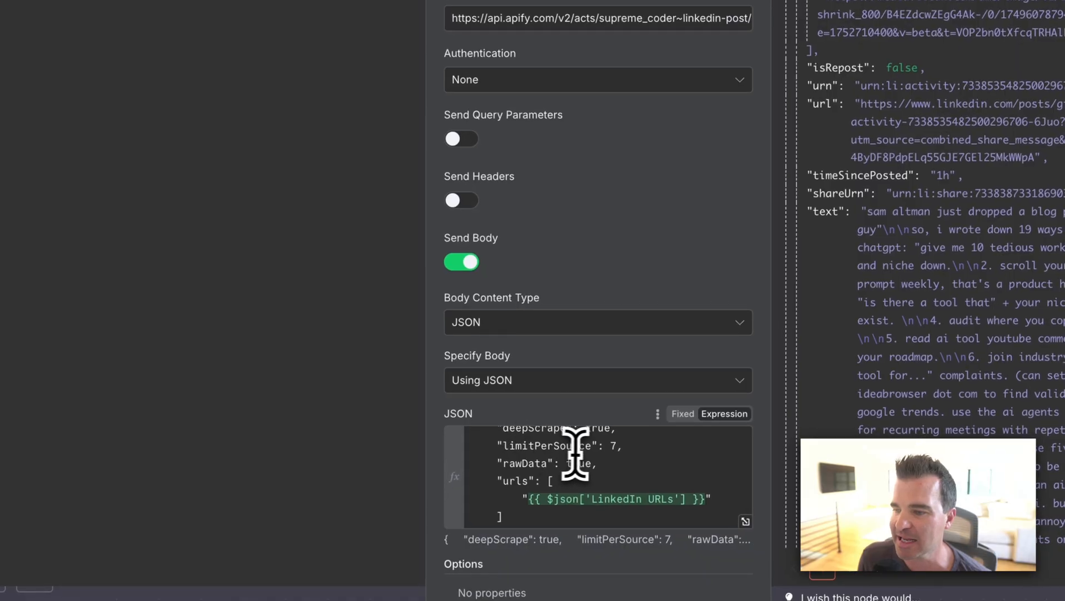
Set Limit per source to 5 in the Linkedin Post Scraper's manual input on Apify
left_click(608, 448)
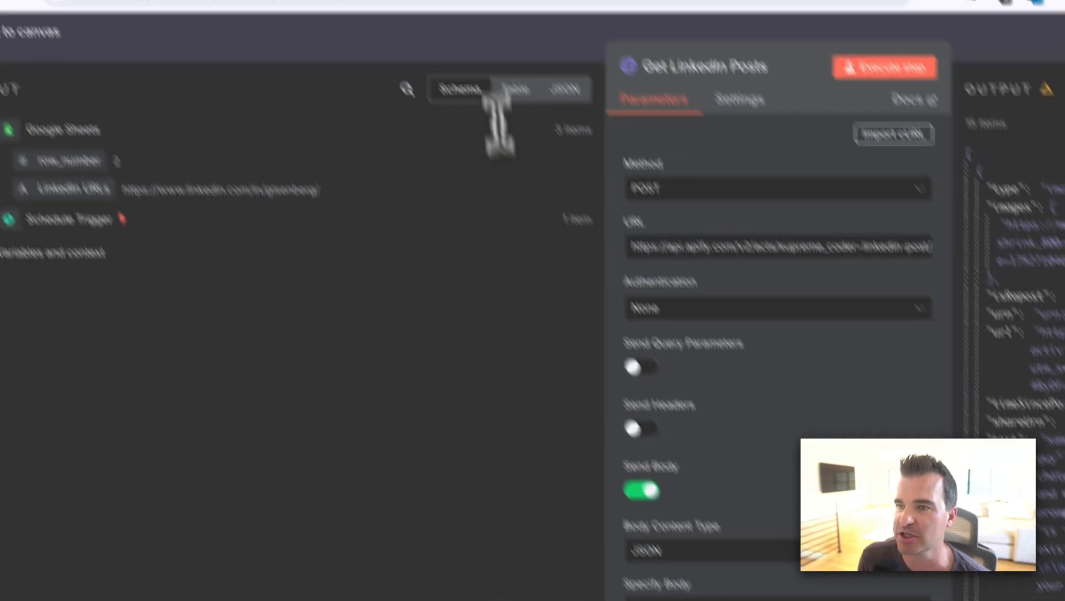
left_click(525, 30)
left_click(249, 416)
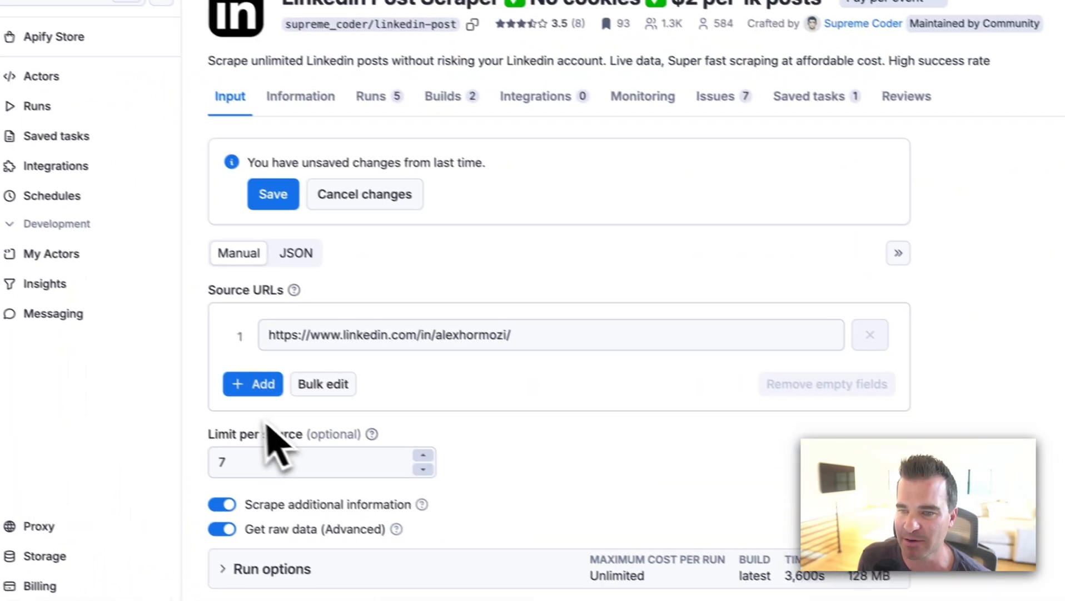
left_click(276, 454)
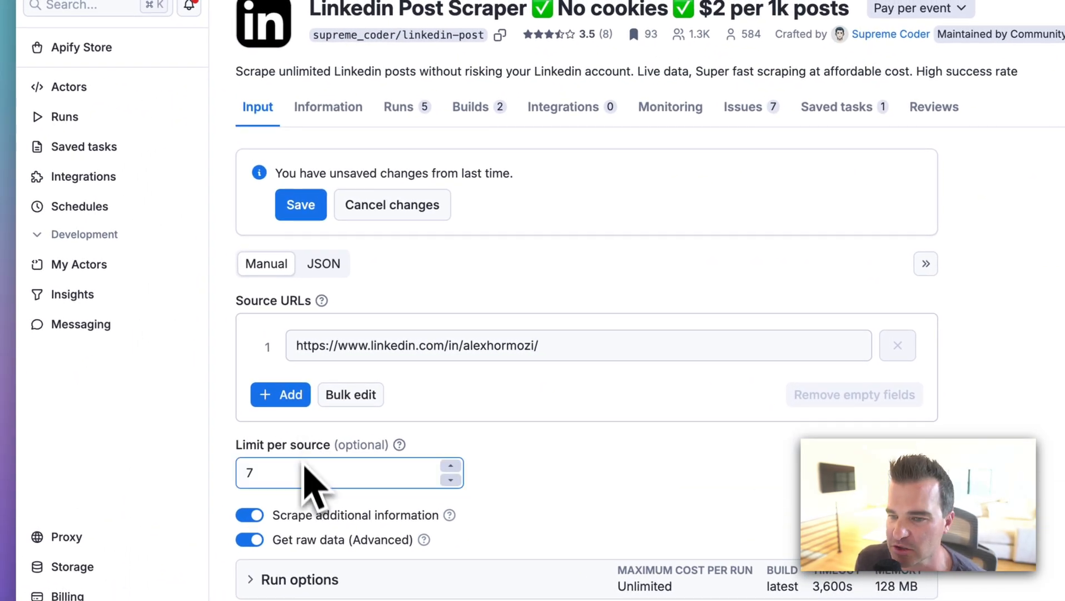
left_click(255, 473)
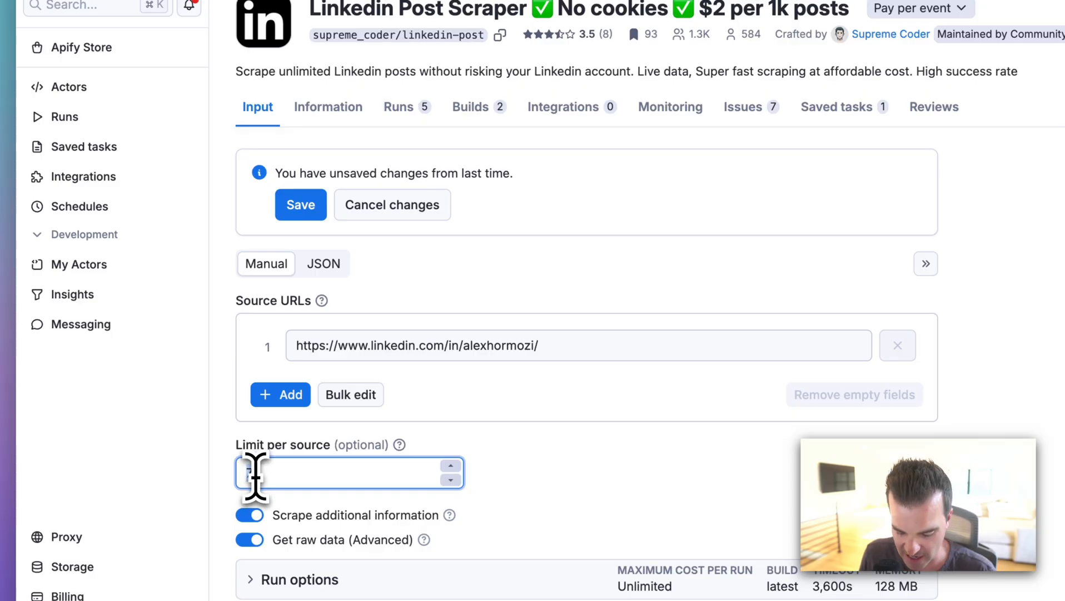
type("5")
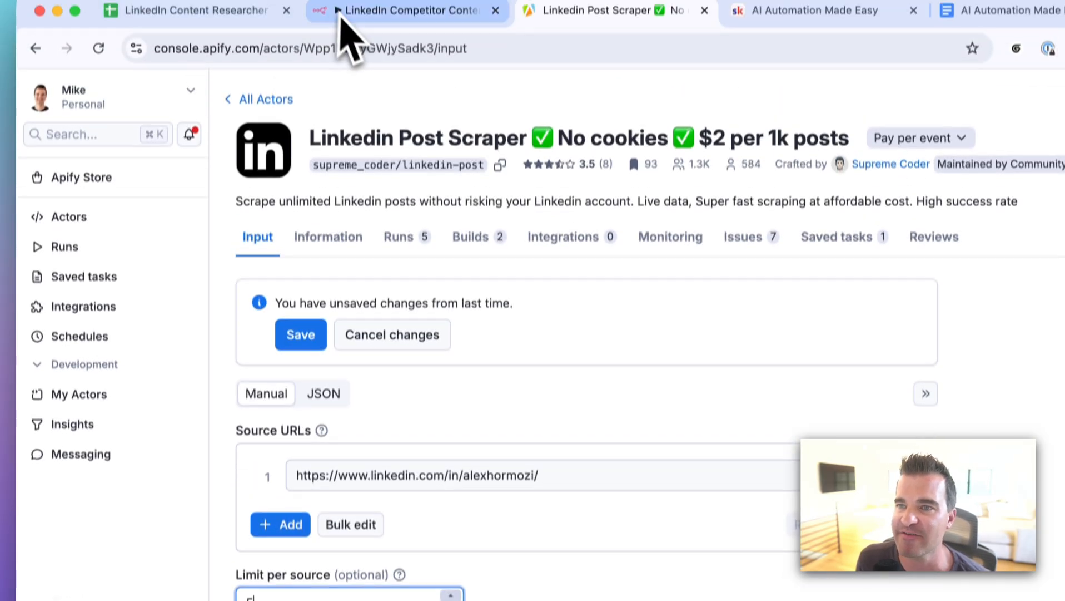
Return to the Get LinkedIn Posts node in n8n, set limitPerSource to 5 in its JSON body, and examine the scraped output items
left_click(345, 28)
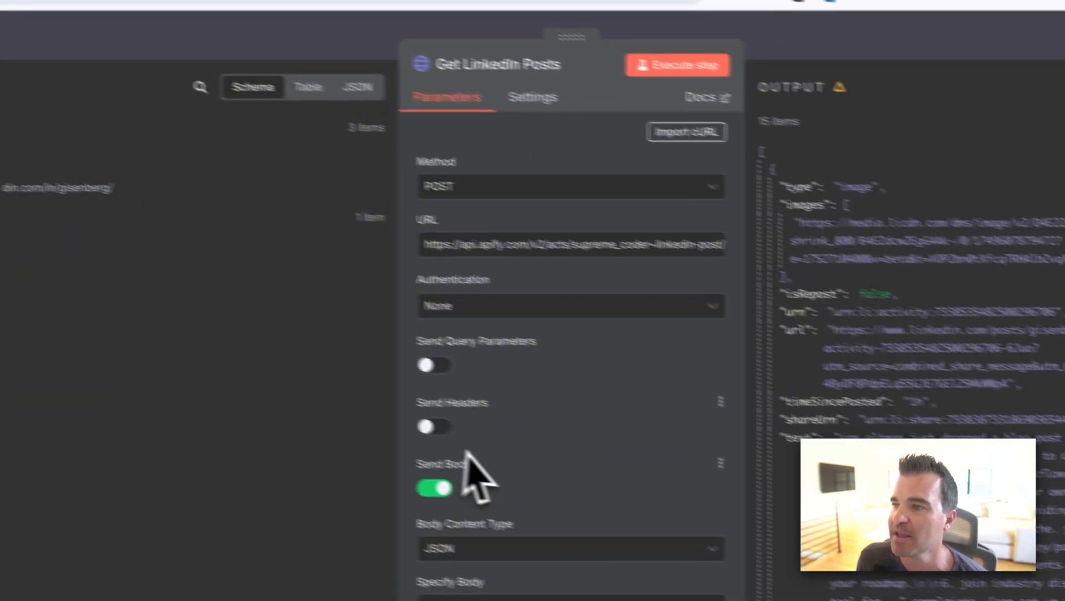
left_click_drag(757, 124, 798, 125)
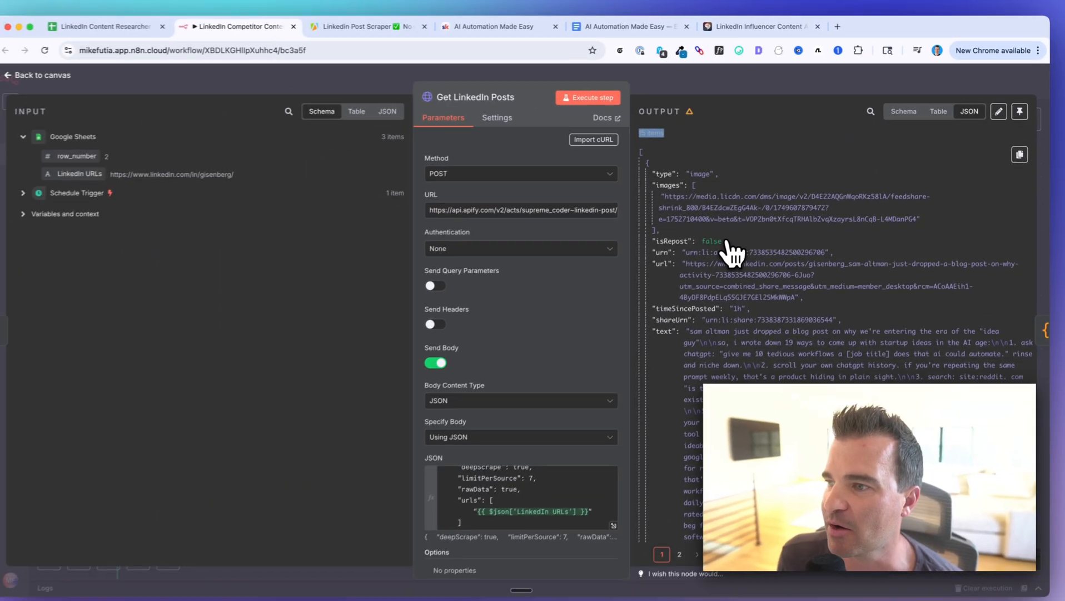
scroll(545, 351, "down", 10)
key("Escape")
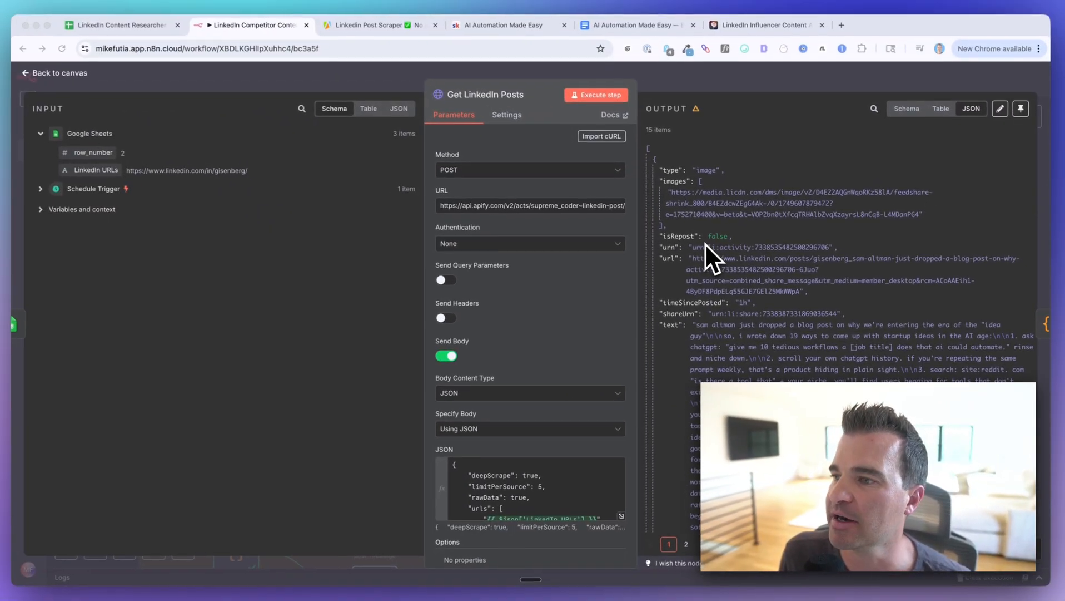
scroll(681, 326, "down", 10)
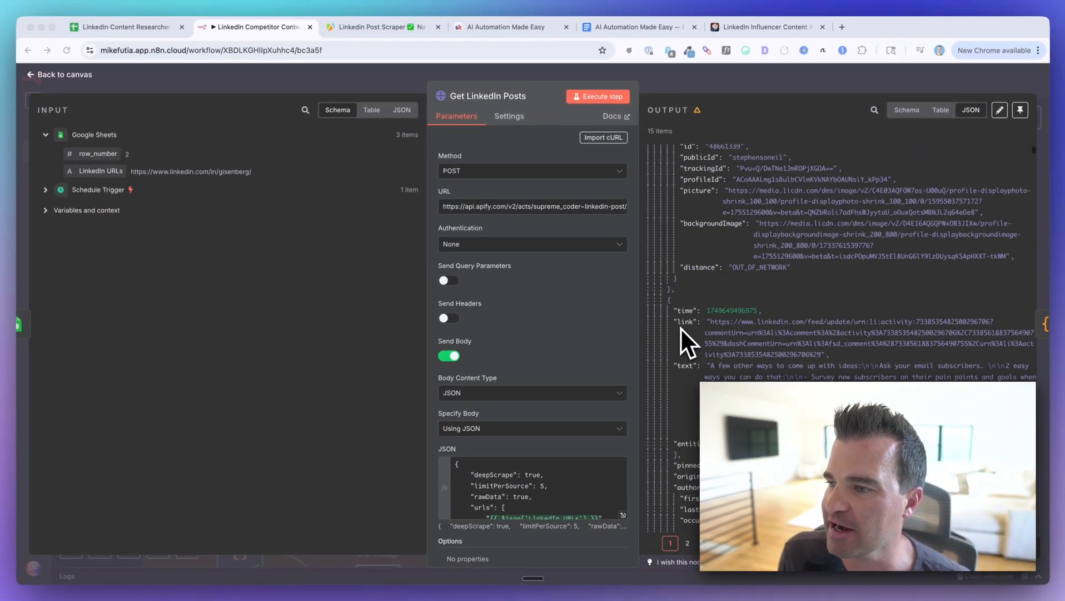
scroll(681, 327, "up", 15)
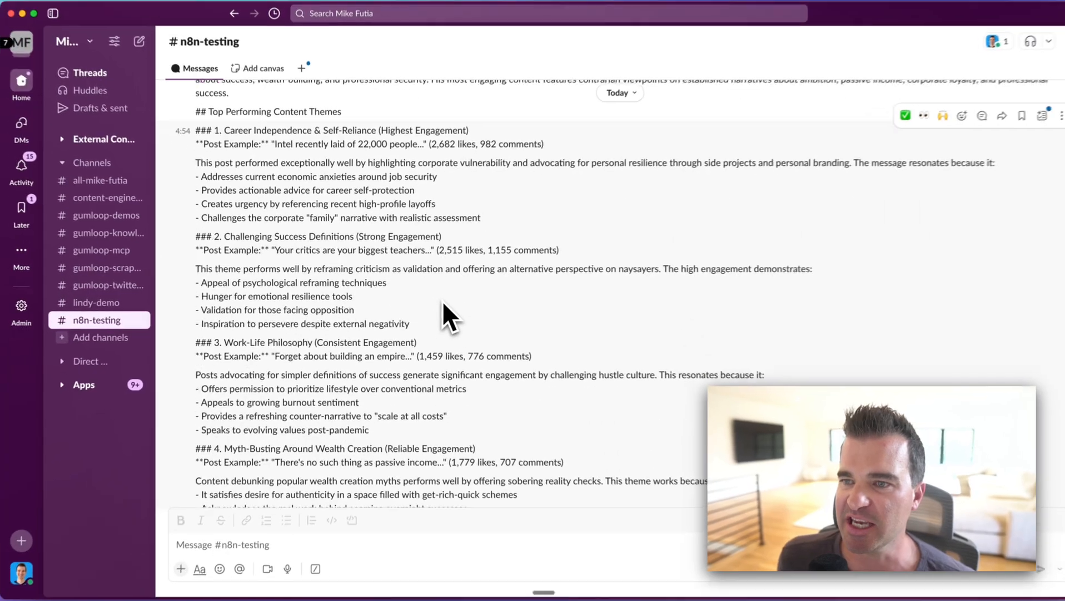
Read the content audits in Slack's n8n-testing channel up to the Audit 1 heading, and return to the n8n node
scroll(436, 300, "up", 3)
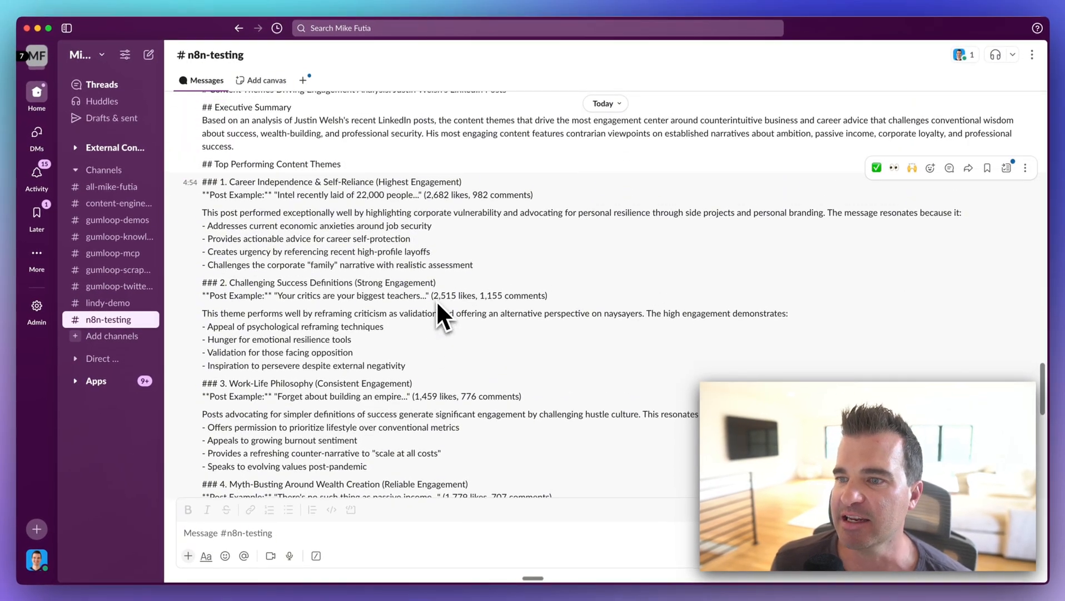
scroll(437, 303, "up", 10)
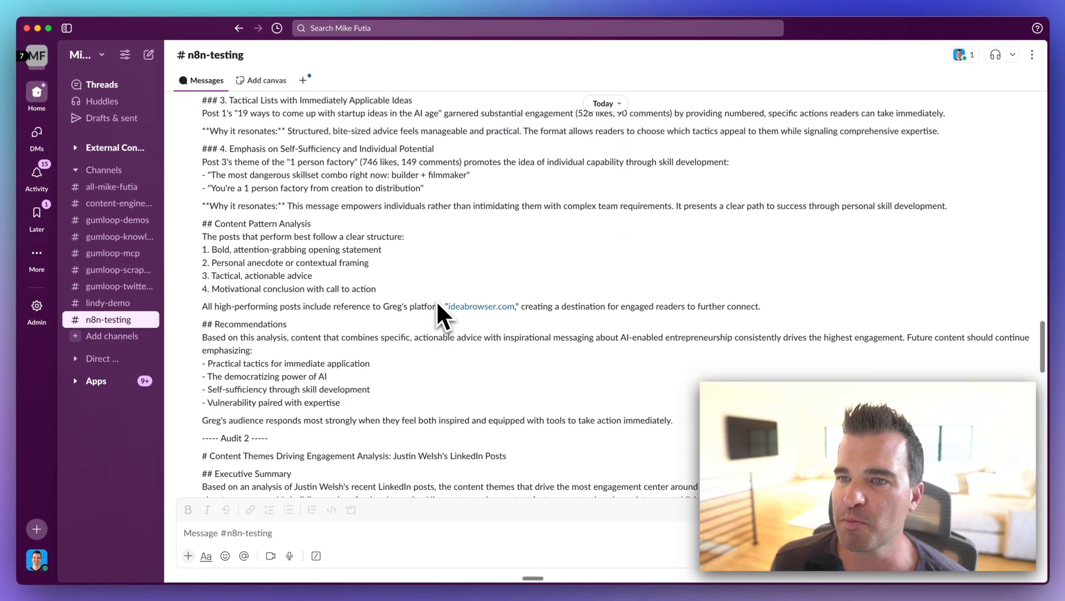
scroll(436, 300, "up", 6)
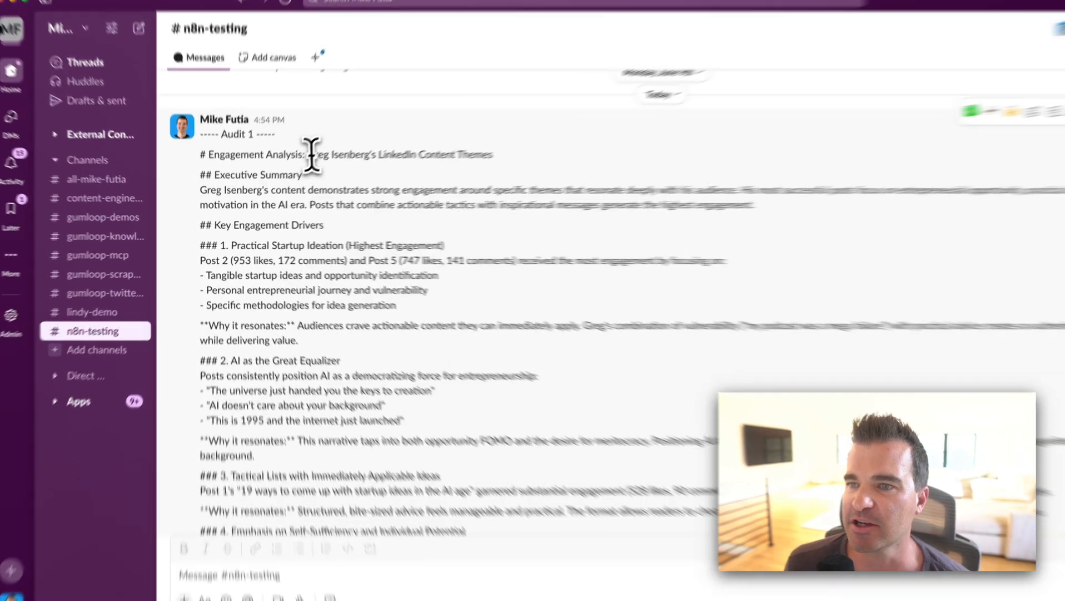
left_click_drag(311, 154, 491, 154)
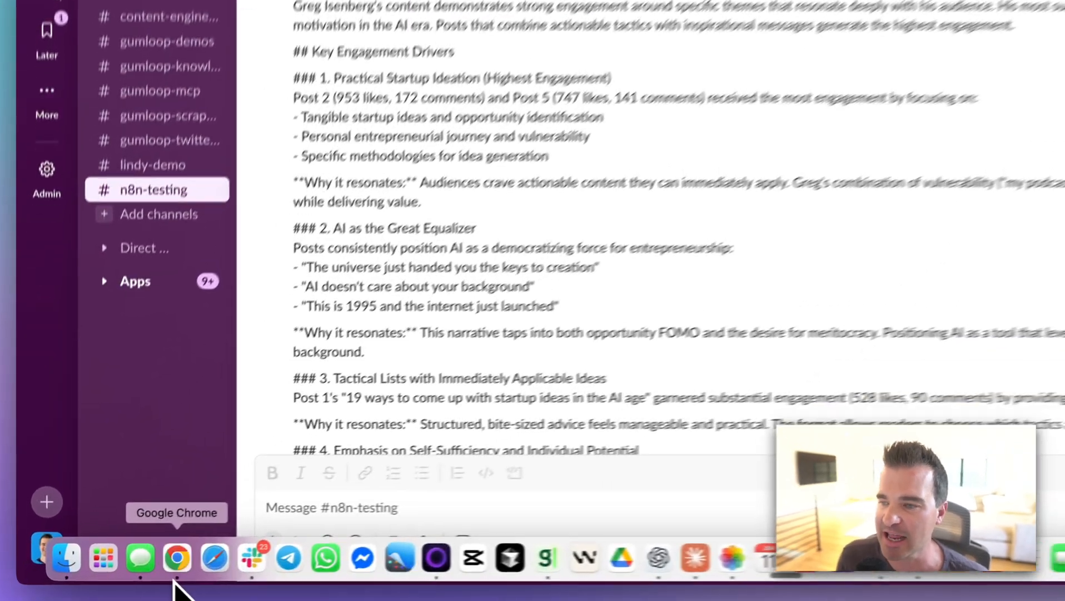
left_click(127, 578)
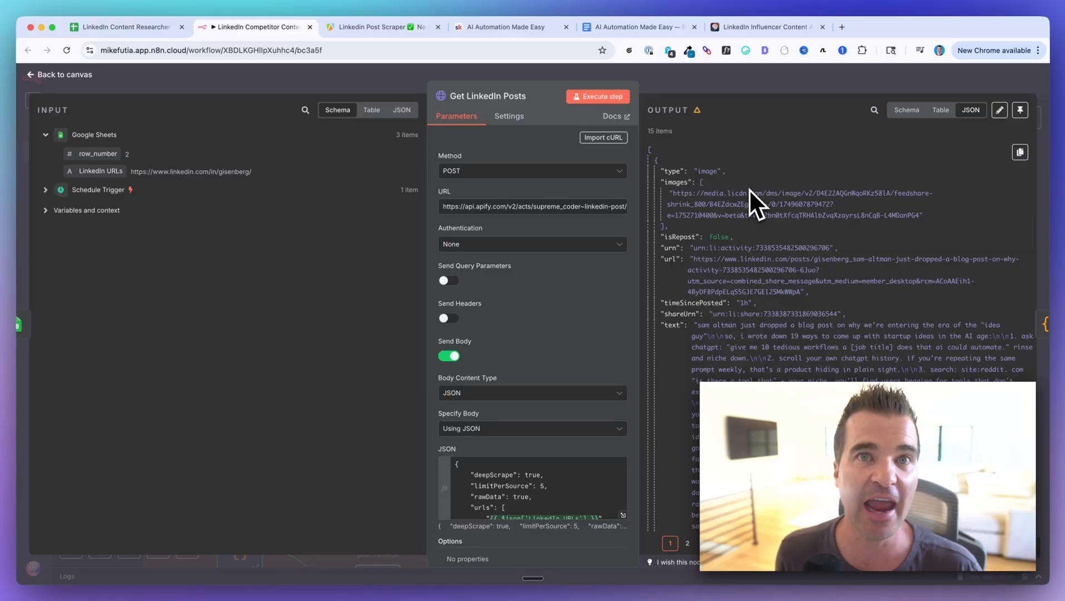
Close the Get LinkedIn Posts node and search the node library for "code" without adding a node
left_click(384, 76)
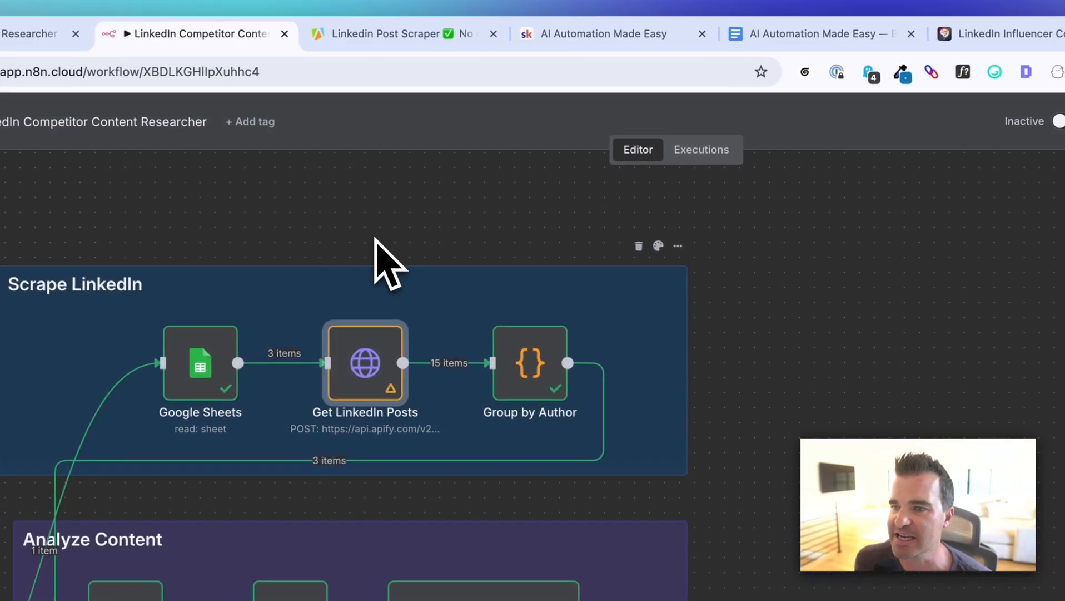
scroll(375, 238, "left", 2)
scroll(375, 238, "down", 1)
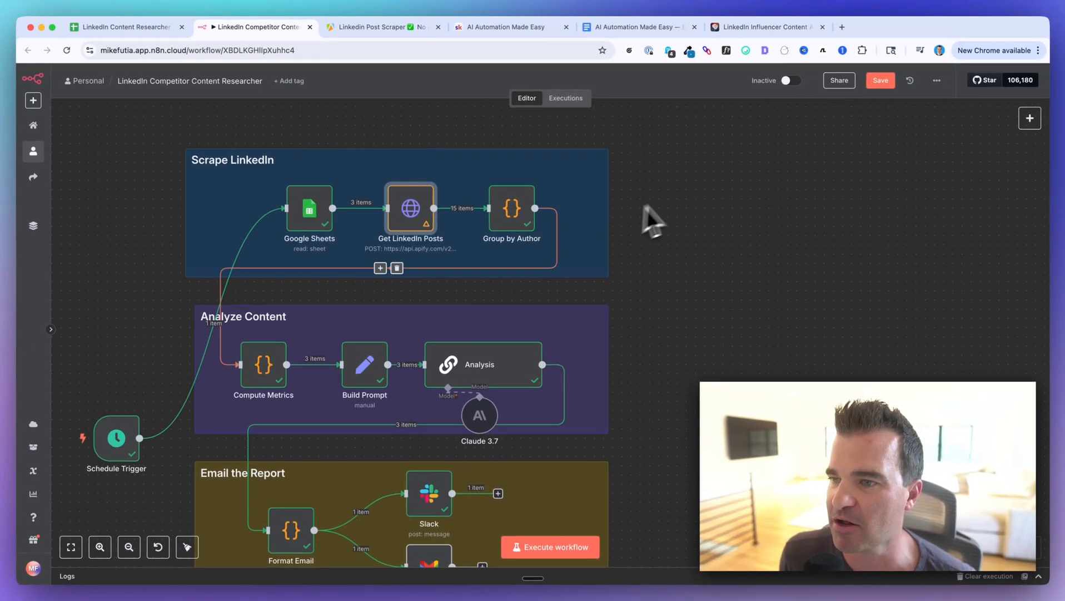
left_click(1030, 127)
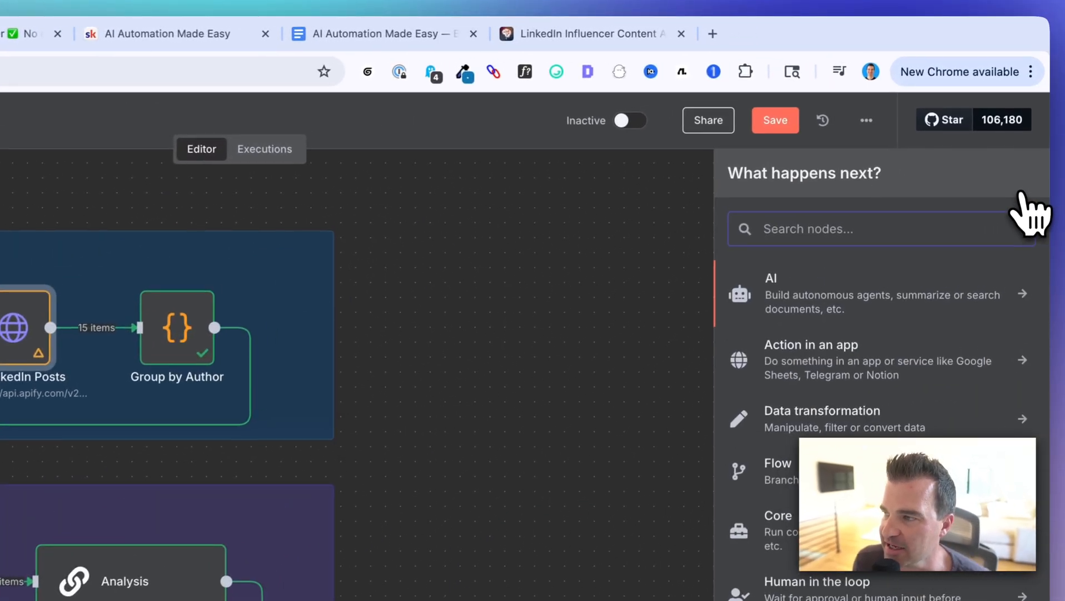
type("code")
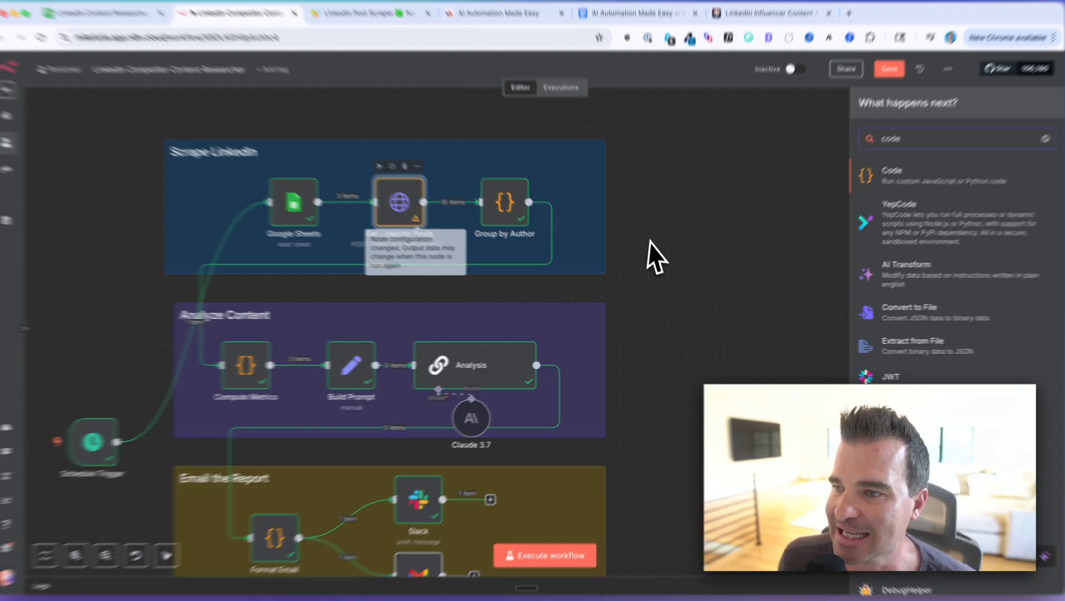
left_click(691, 248)
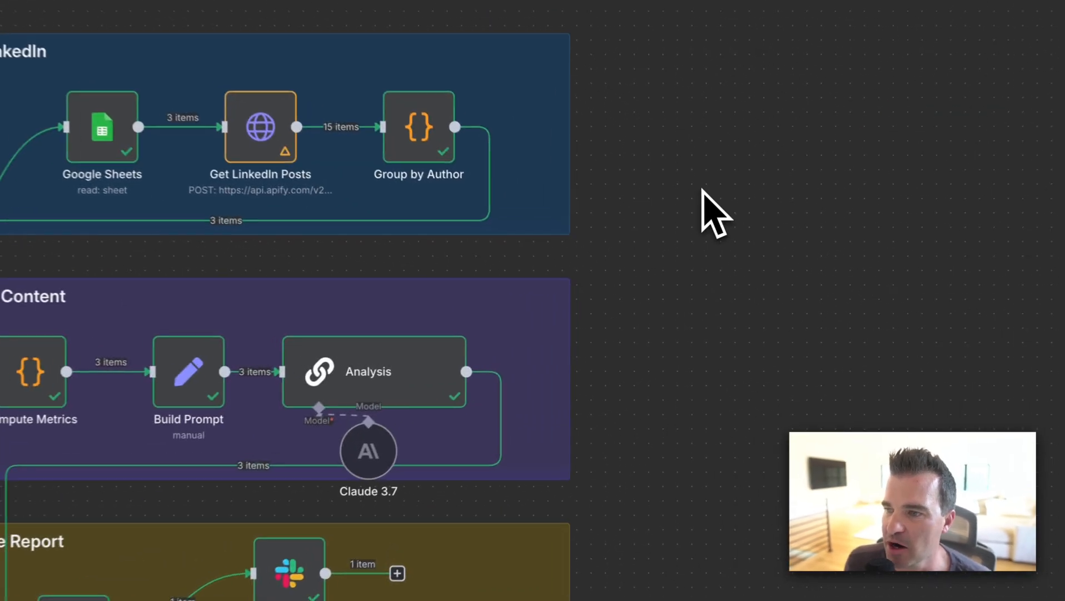
Open the Group by Author node and highlight its entire JavaScript code
left_click(517, 214)
double_click(425, 142)
left_click_drag(670, 319, 268, 124)
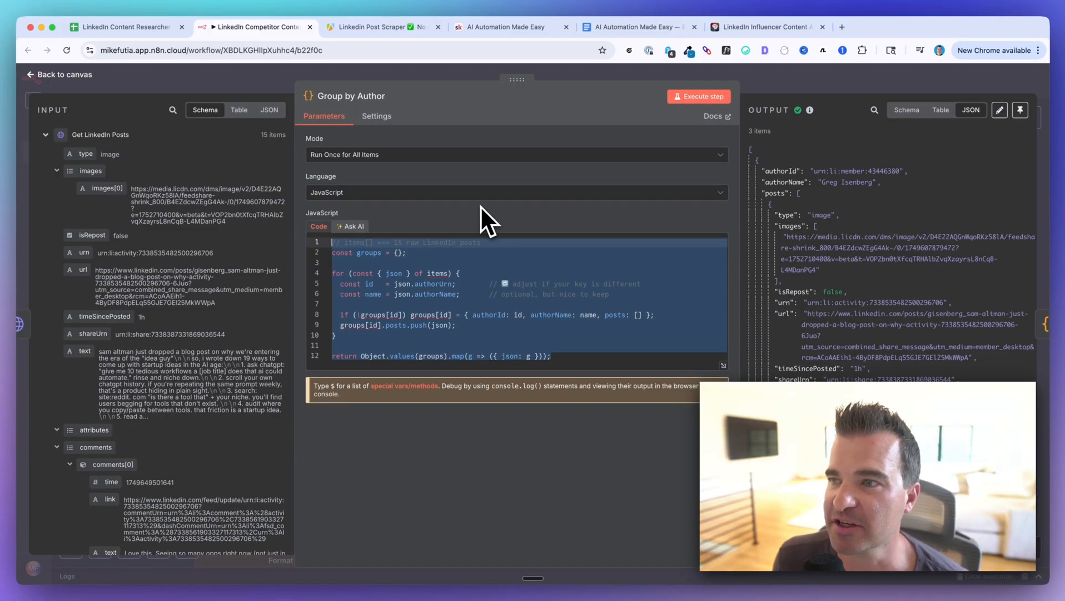
Highlight the first item's authorName and authorId values in the Group by Author JSON output
left_click(489, 26)
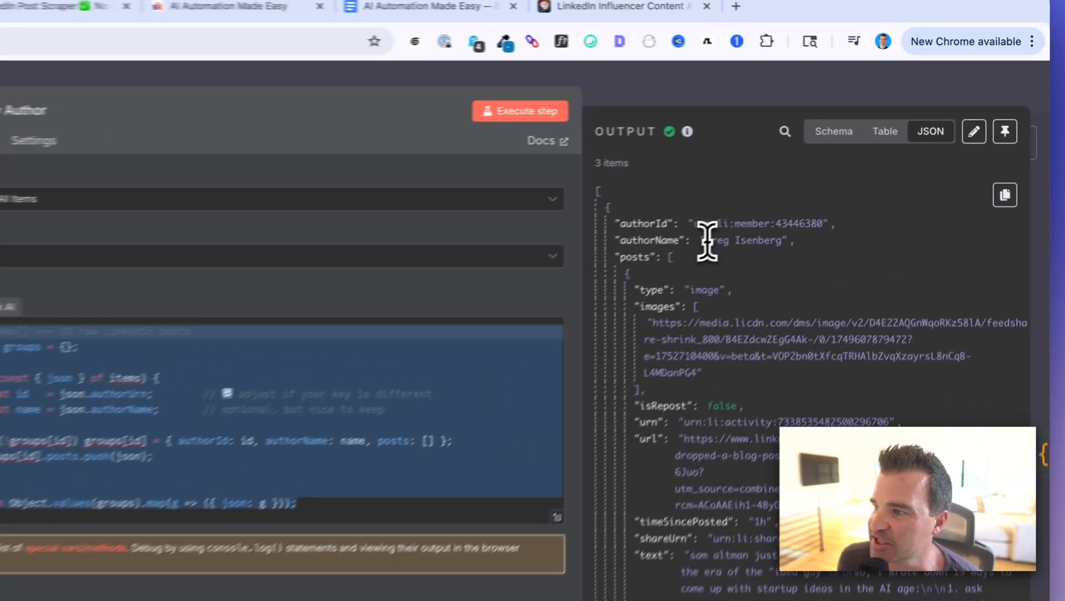
left_click_drag(822, 182, 868, 182)
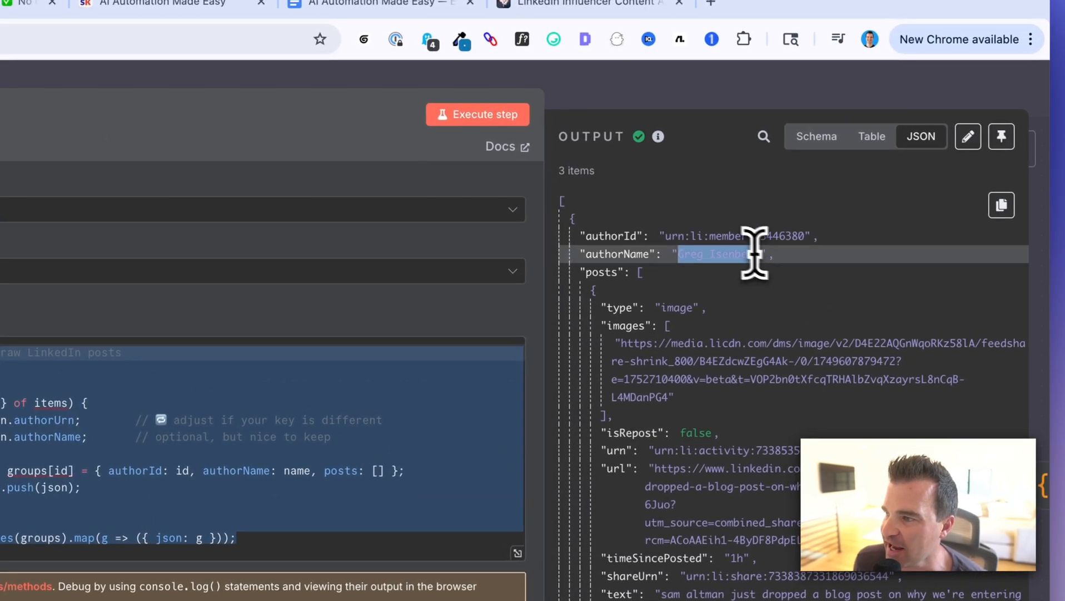
left_click_drag(666, 236, 807, 240)
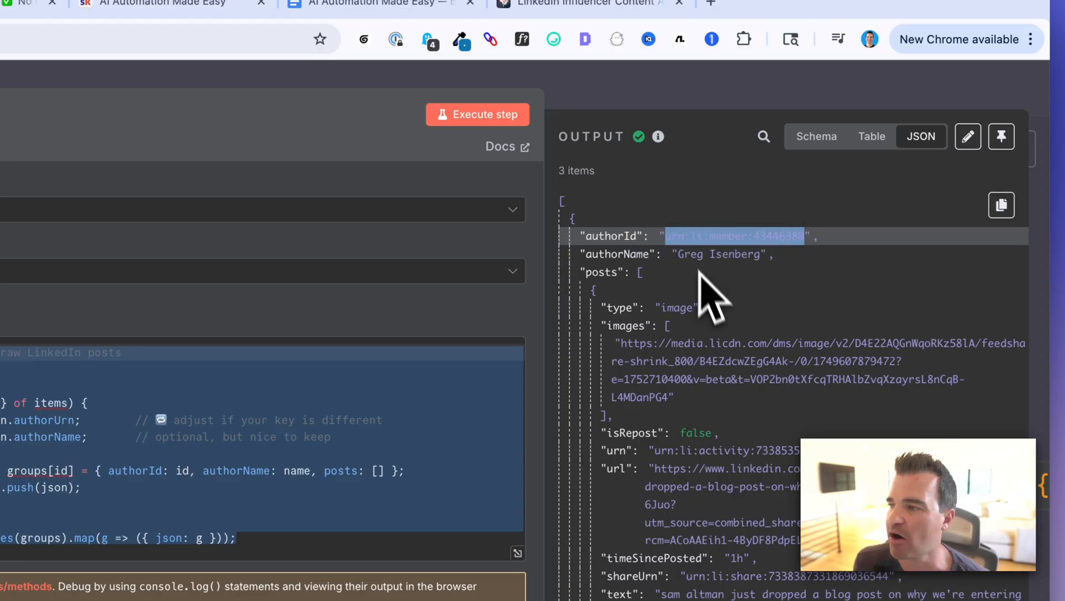
left_click(705, 294)
left_click_drag(678, 254, 795, 249)
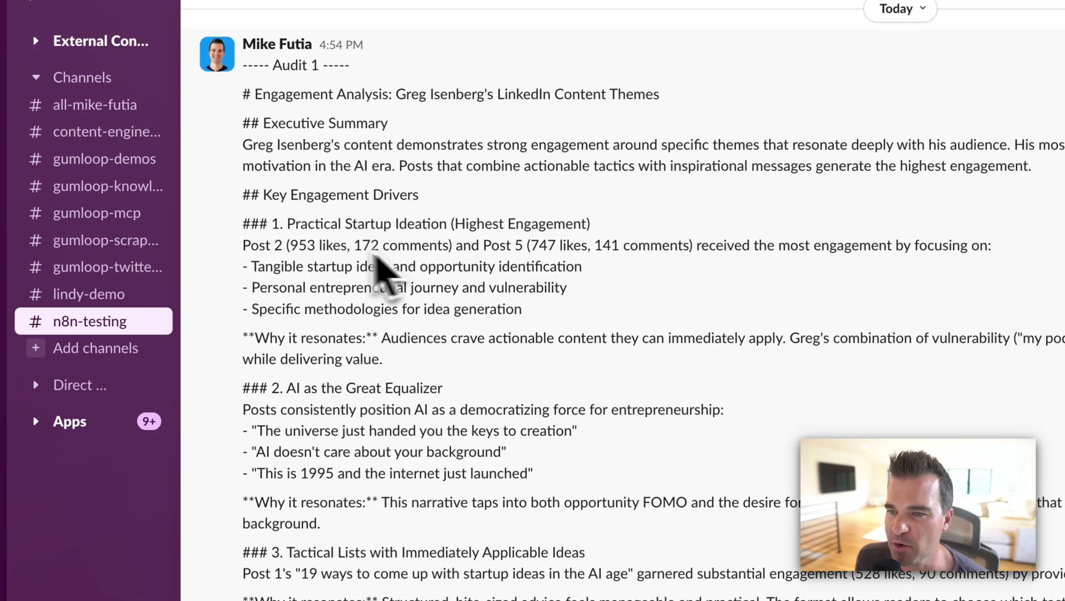
In Slack's n8n-testing channel, highlight Audit 1's Practical Startup Ideation heading and the Post 2 and Post 5 engagement line below it
left_click_drag(244, 224, 426, 225)
left_click(400, 270)
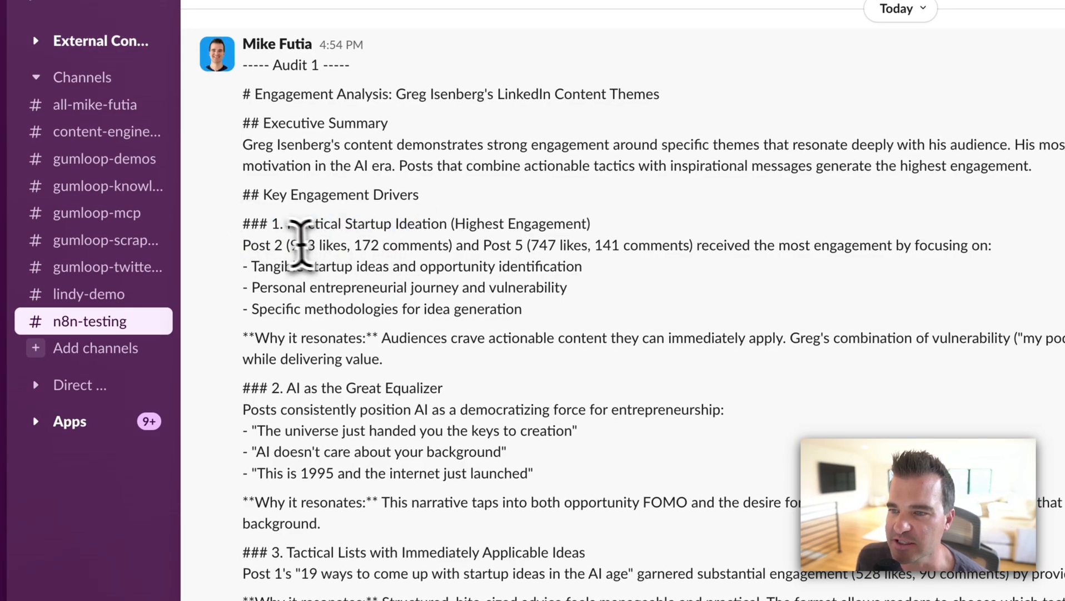
left_click_drag(245, 247, 679, 264)
left_click(485, 253)
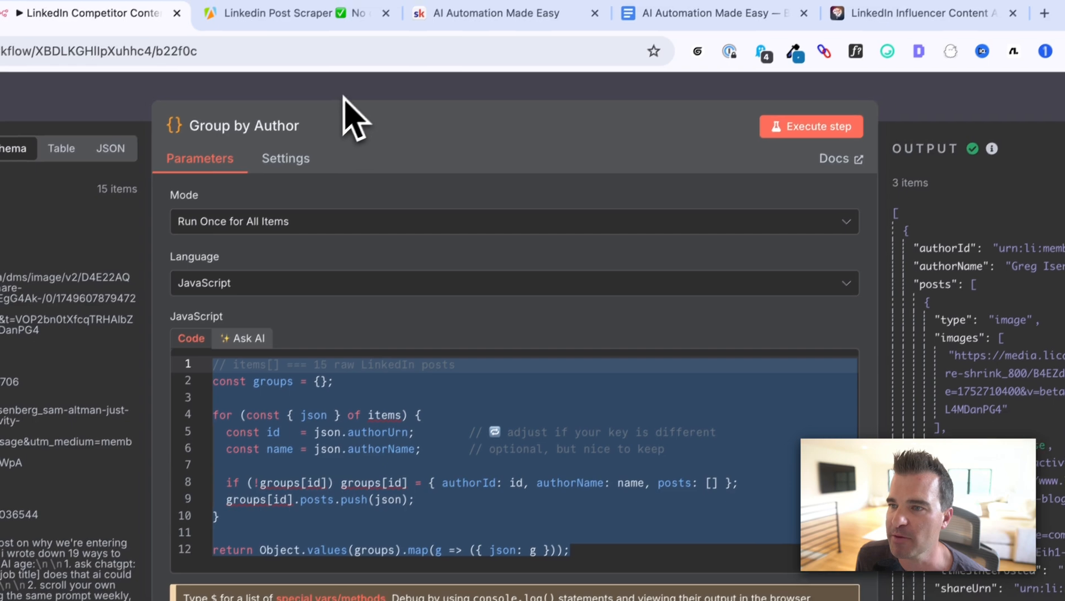
Return to n8n, close the Group by Author node, and look up "code" in the node library without adding anything
key("Escape")
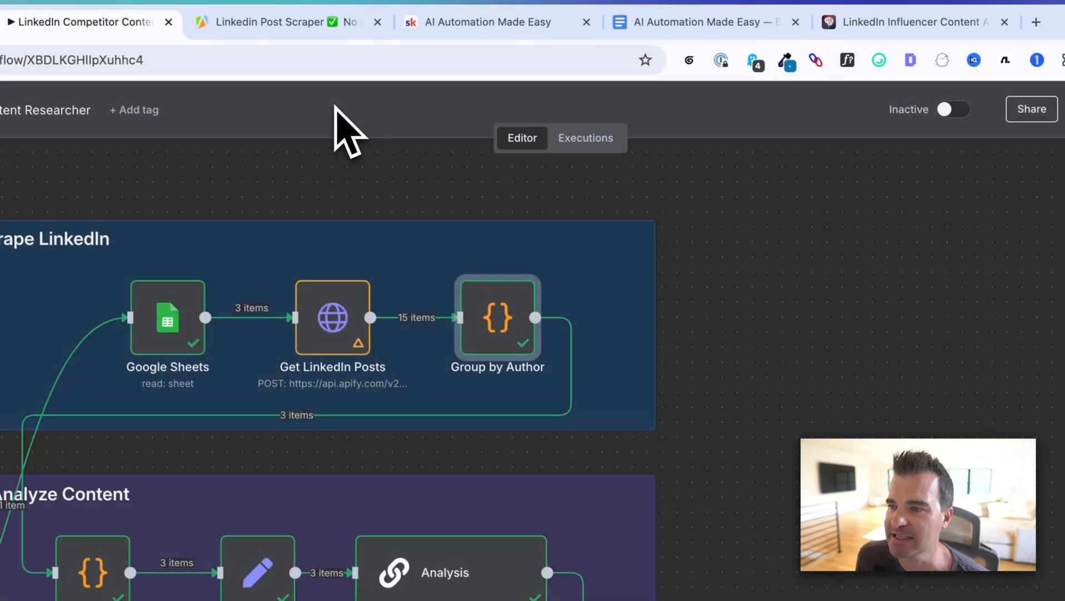
scroll(368, 267, "down", 3)
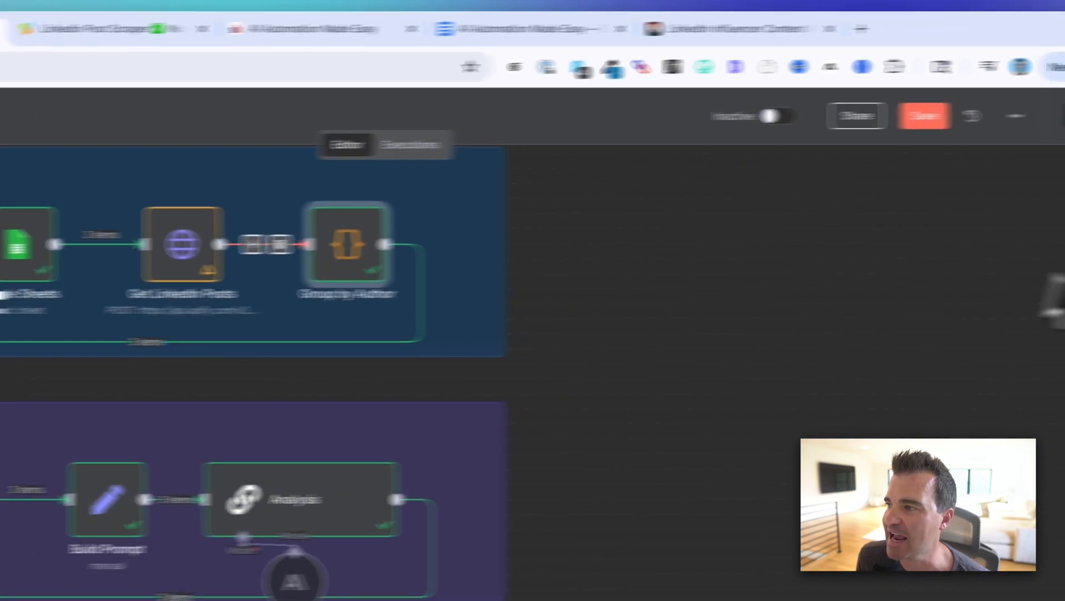
left_click(1033, 182)
type("code")
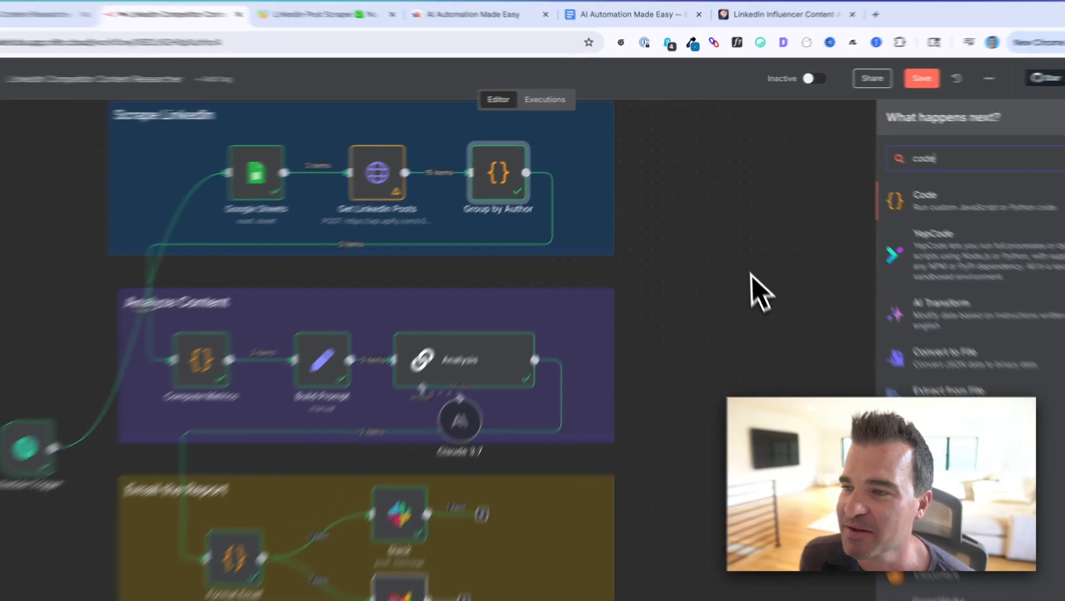
left_click(737, 243)
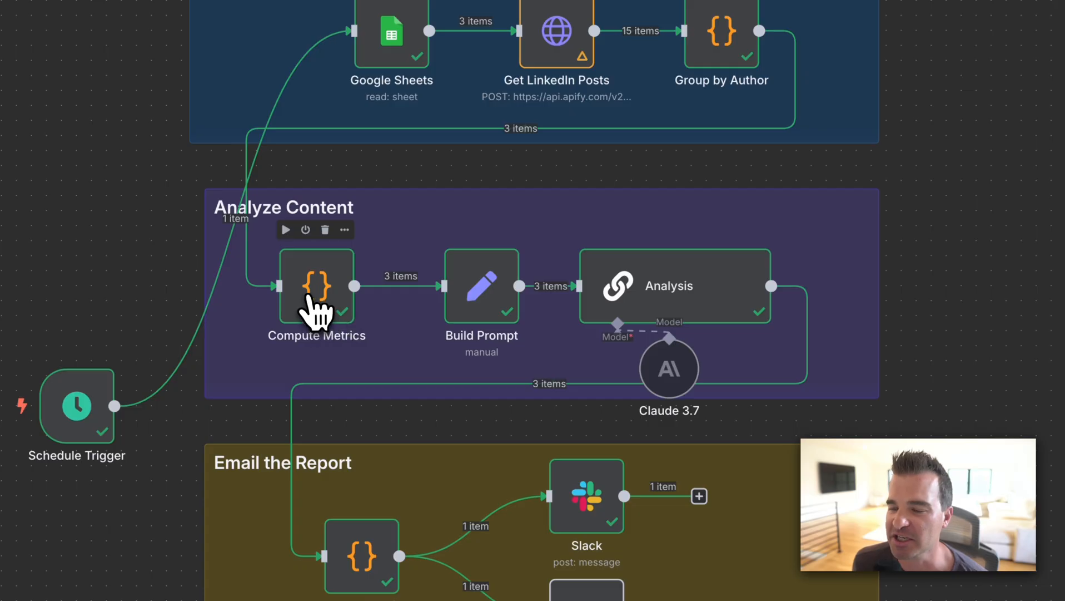
Open the Compute Metrics node and highlight the item count, authorName, total likes and comments, and average metrics in its output
double_click(319, 305)
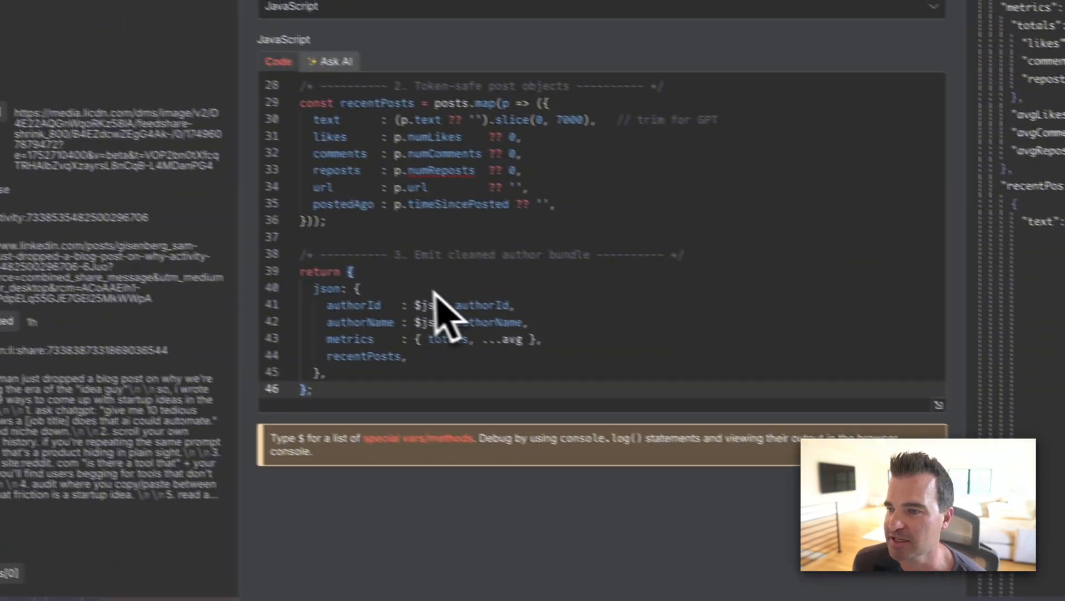
scroll(223, 245, "up", 8)
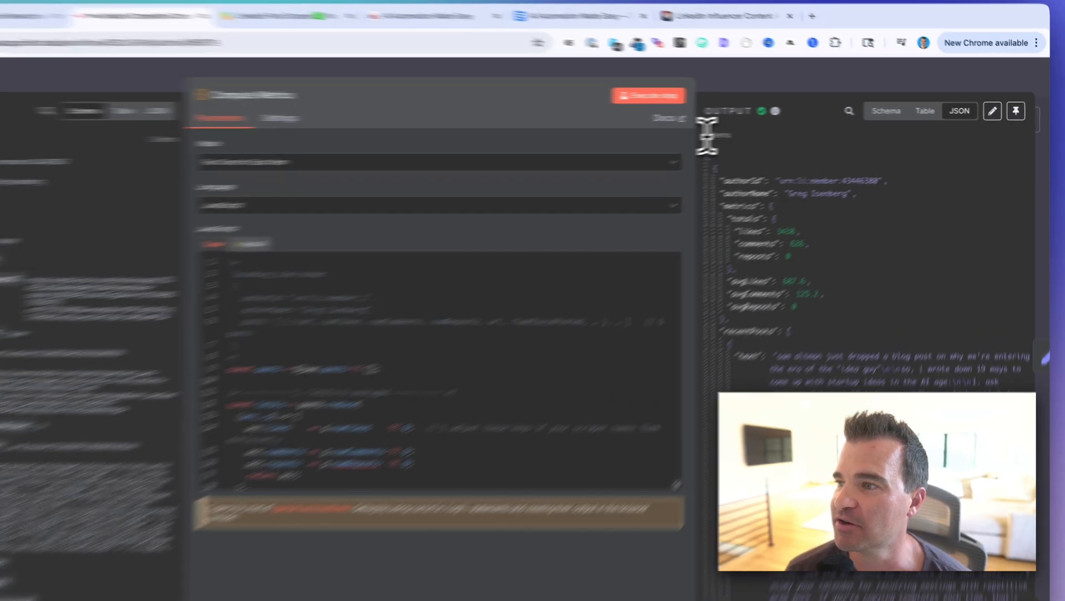
left_click_drag(749, 131, 771, 131)
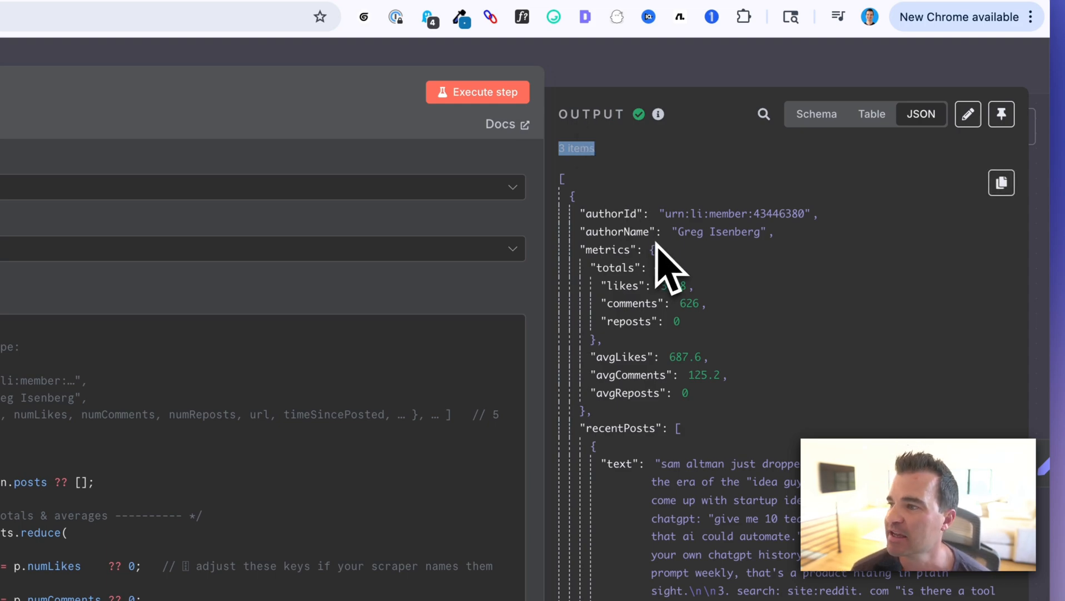
left_click_drag(676, 232, 784, 262)
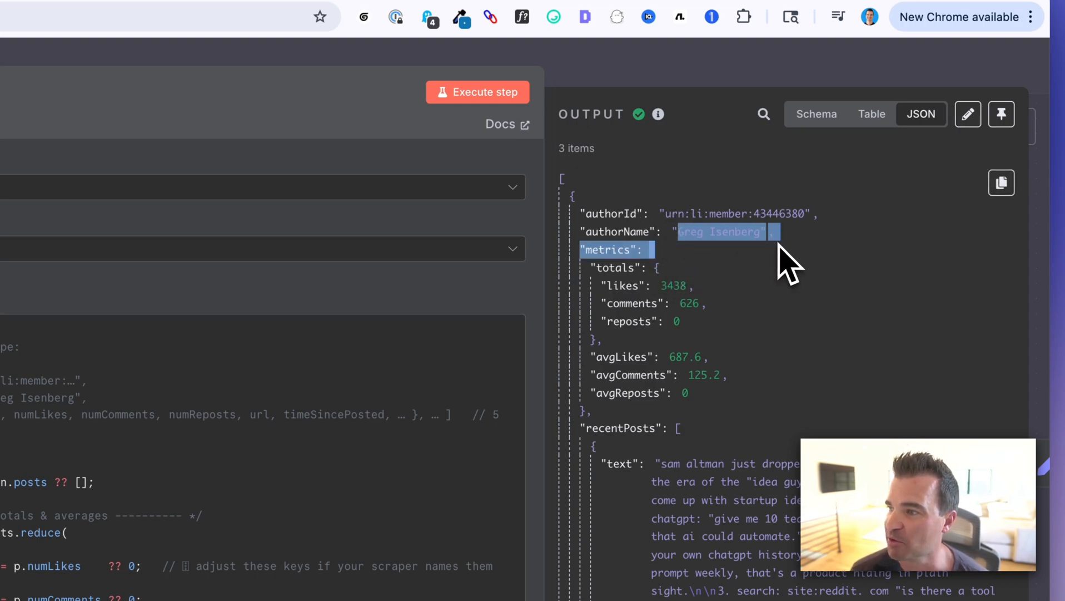
left_click(590, 267)
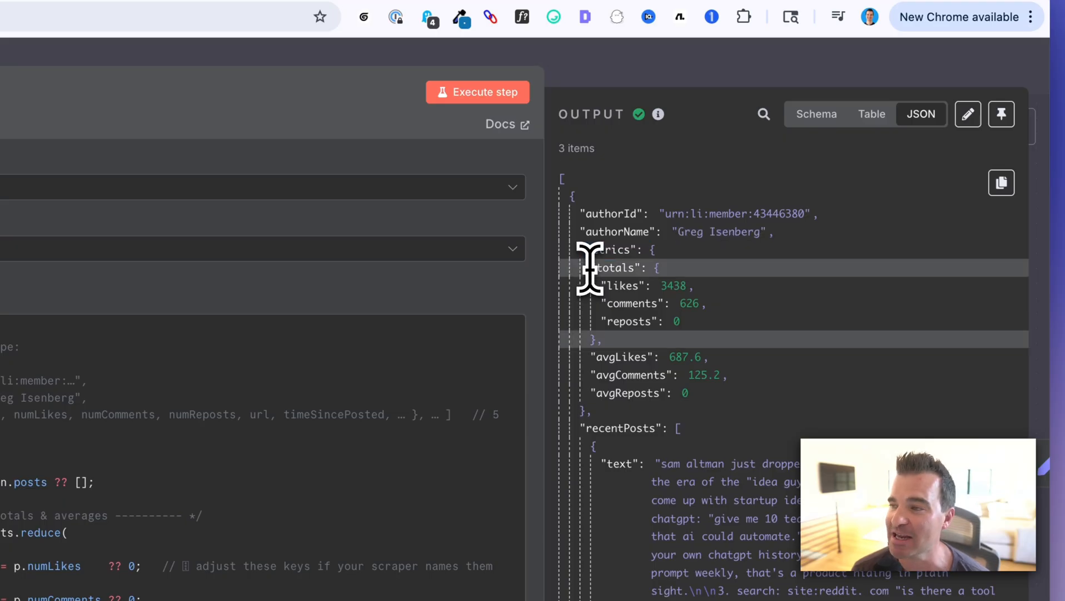
double_click(612, 285)
left_click_drag(602, 303, 665, 304)
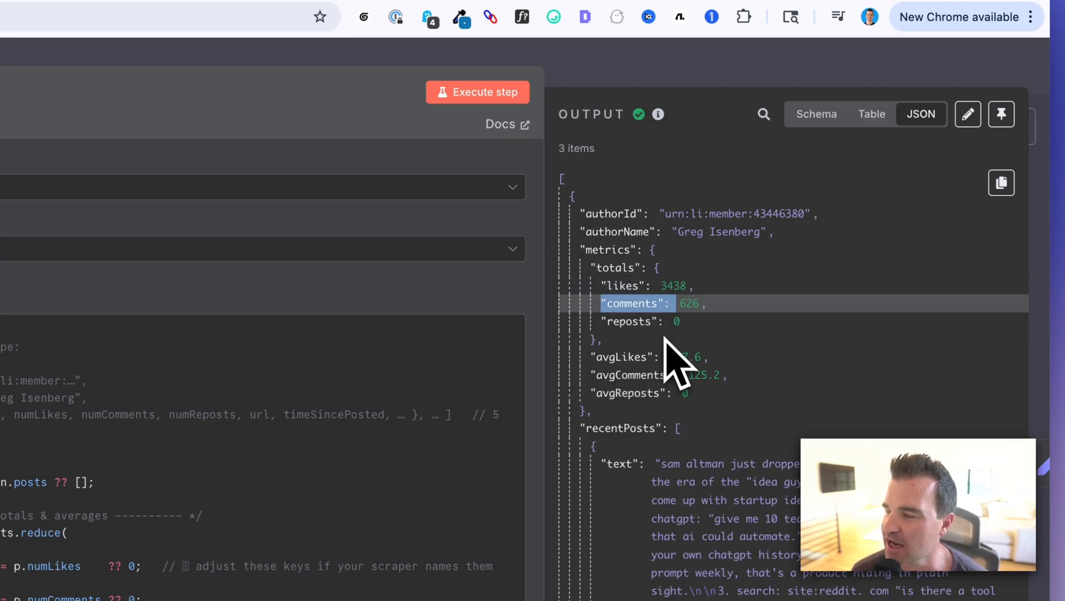
left_click_drag(604, 357, 635, 375)
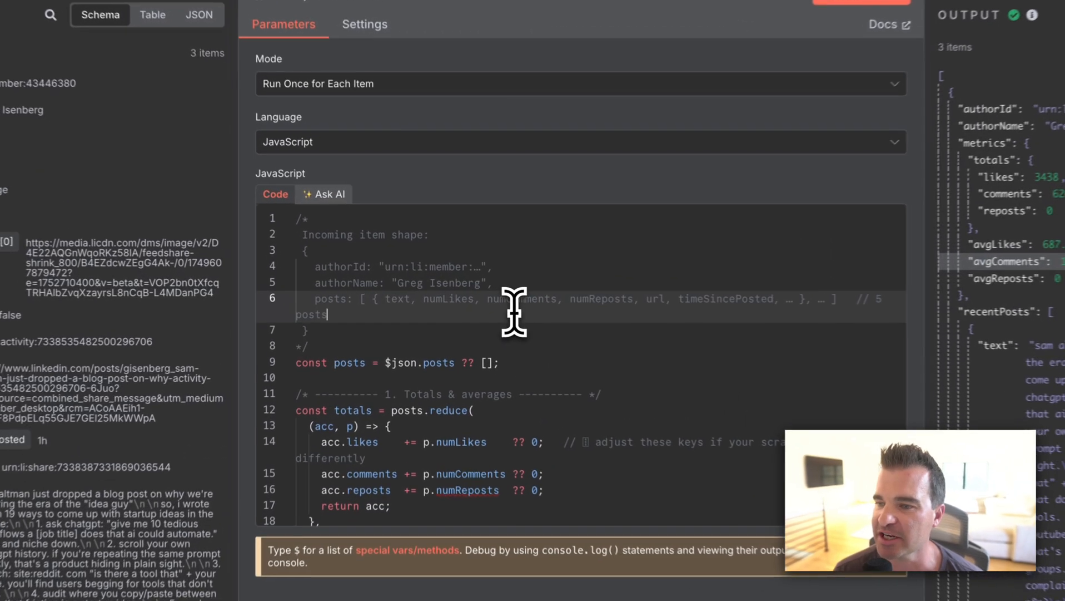
Read through the Compute Metrics JavaScript, from the incoming item shape to the cleaned author bundle it returns
scroll(474, 302, "down", 8)
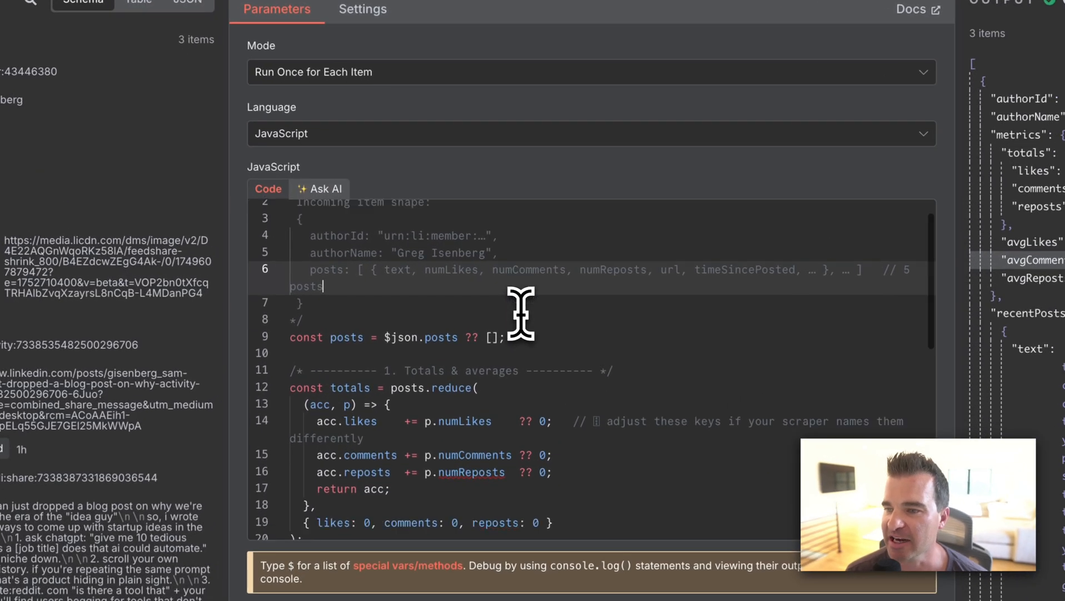
scroll(507, 298, "up", 8)
scroll(482, 292, "down", 8)
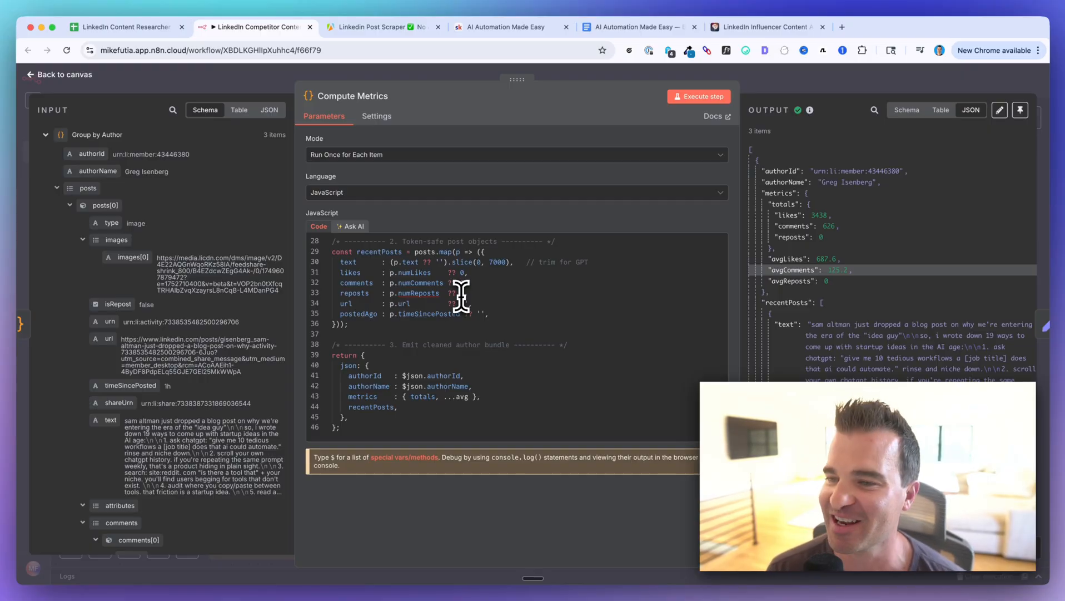
scroll(440, 332, "up", 8)
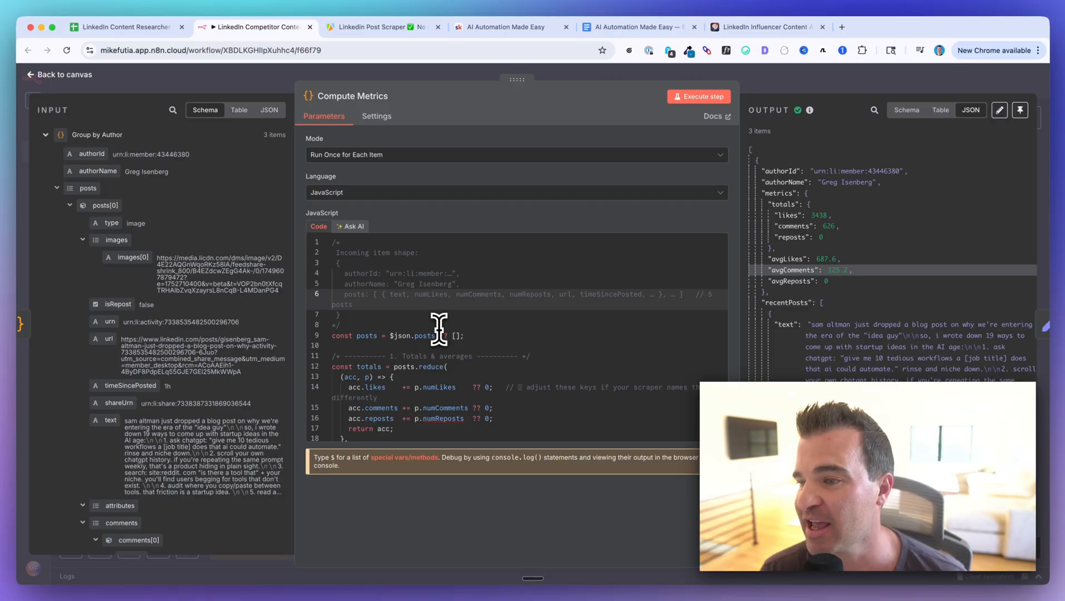
scroll(439, 328, "down", 3)
scroll(417, 334, "up", 3)
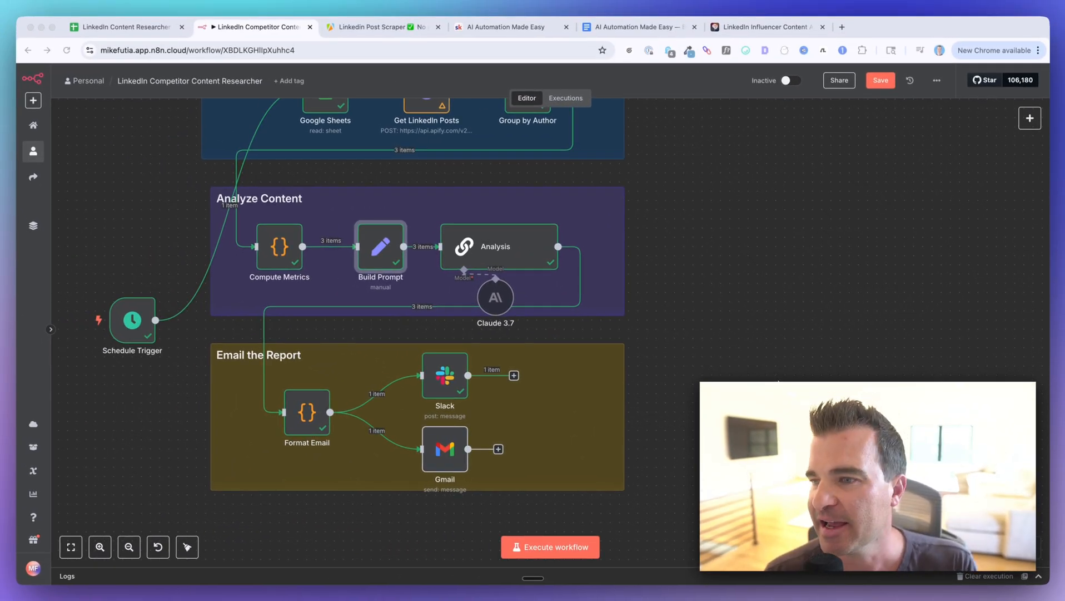
Examine the Analyze Content section on the canvas and search the node library for "set" without adding a node
scroll(350, 240, "up", 1)
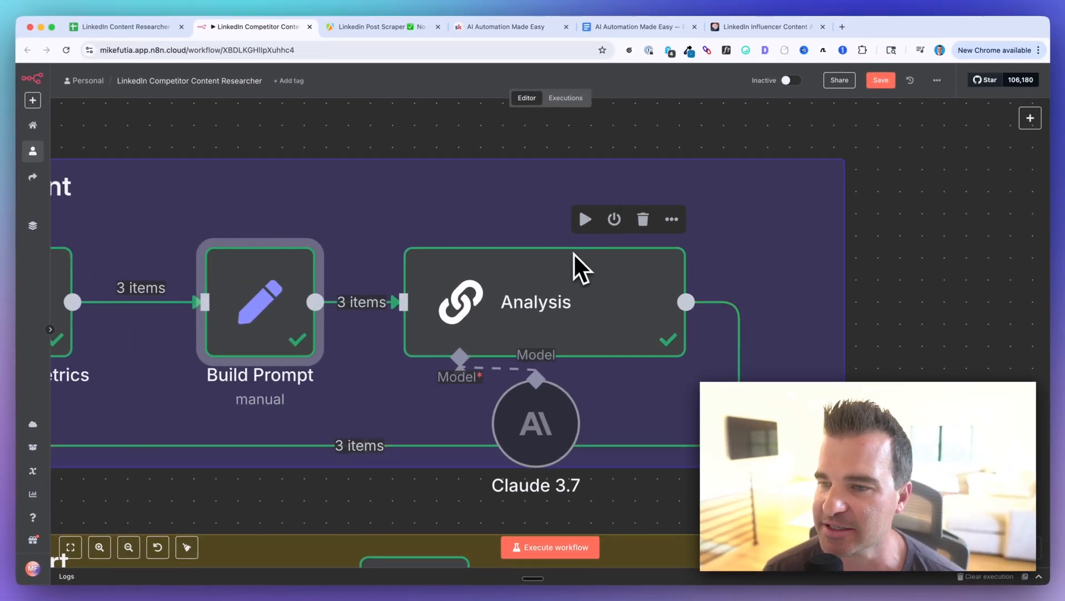
scroll(588, 272, "down", 5)
scroll(596, 277, "down", 2)
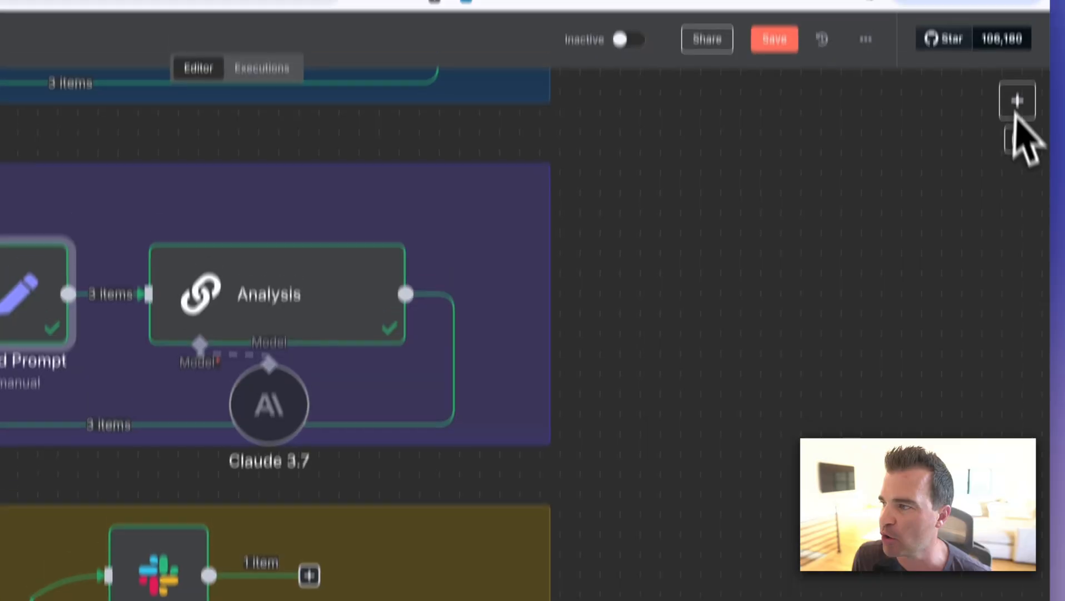
left_click(1015, 111)
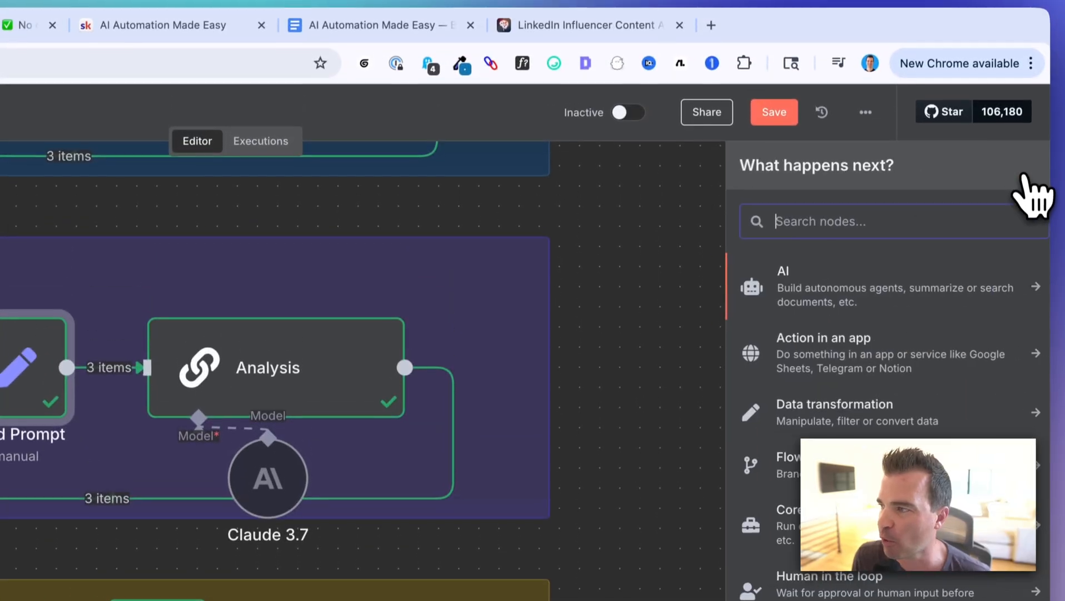
type("set")
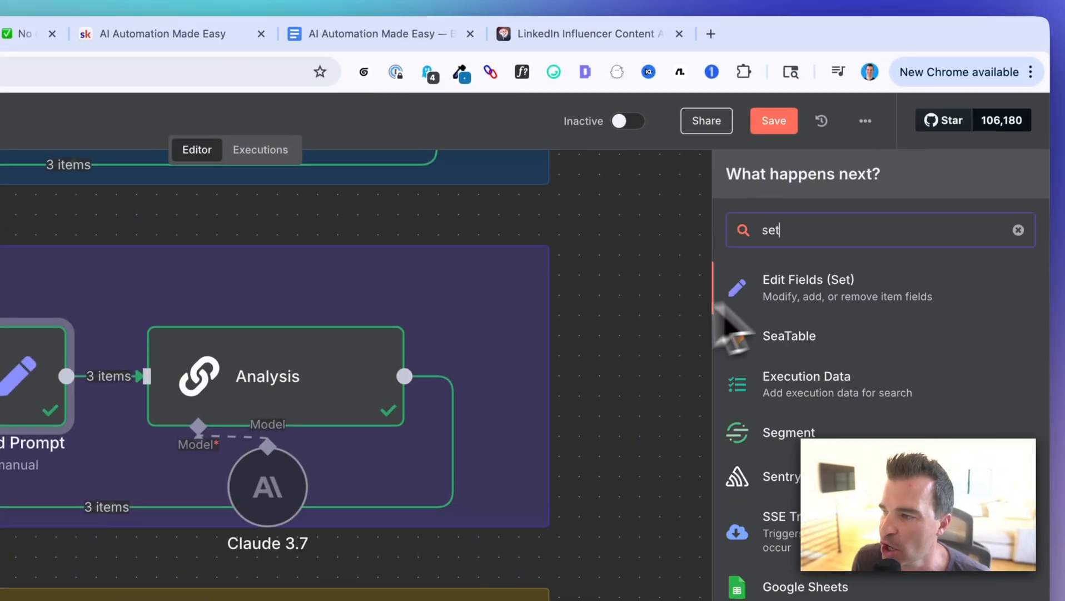
left_click(630, 339)
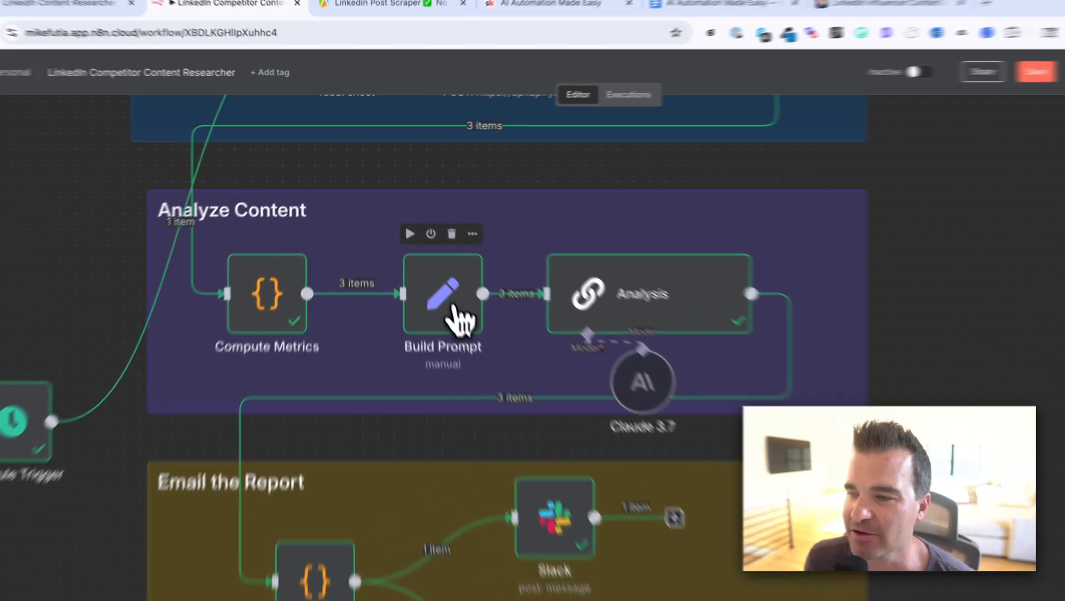
Open the Build Prompt node's prompt expression in the expanded editor and highlight its instructions through "4. Keep it under 200 words."
double_click(431, 261)
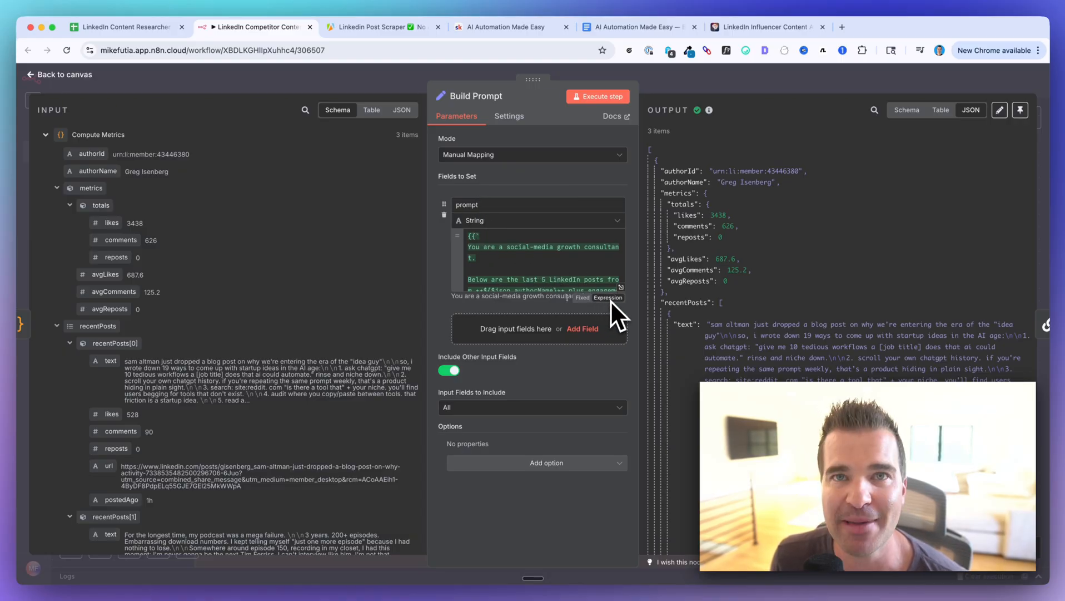
left_click(621, 288)
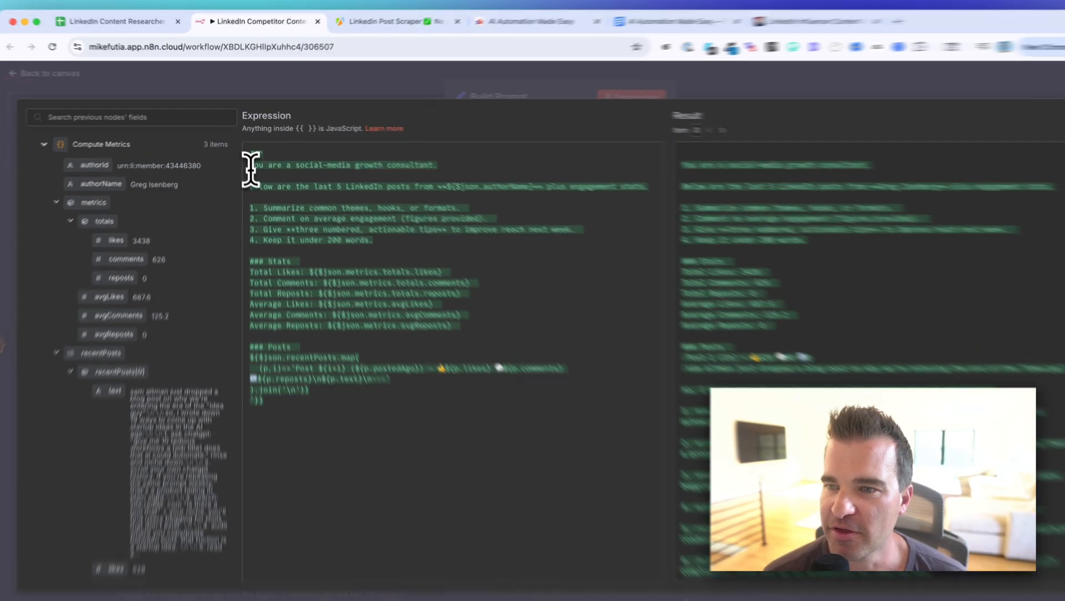
left_click_drag(248, 159, 298, 180)
left_click_drag(343, 236, 471, 315)
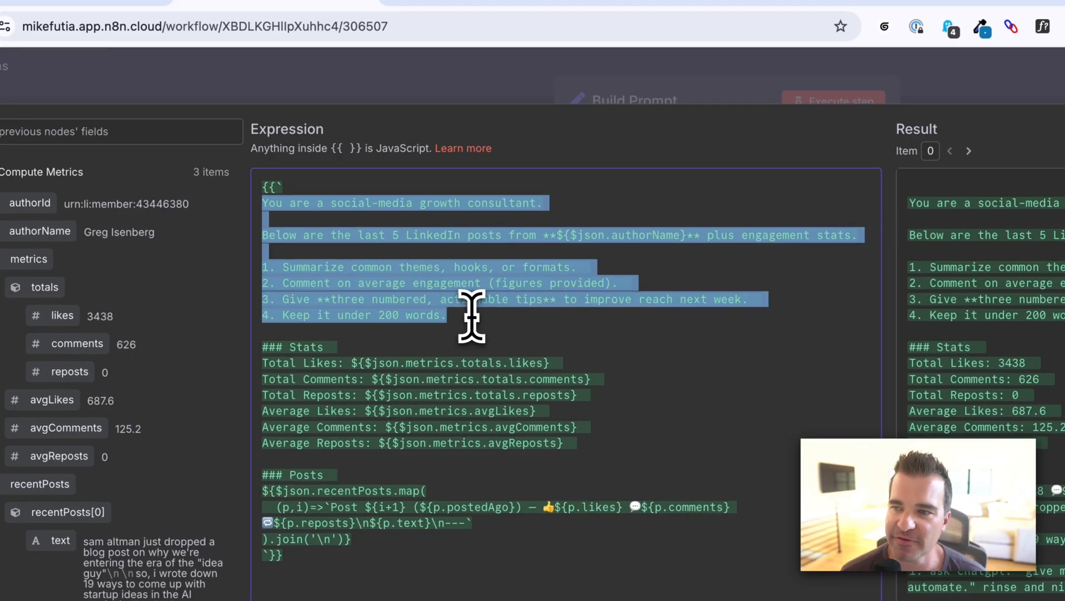
Highlight the Stats variables and the recentPosts mapping under Posts in the Build Prompt expression
left_click(521, 304)
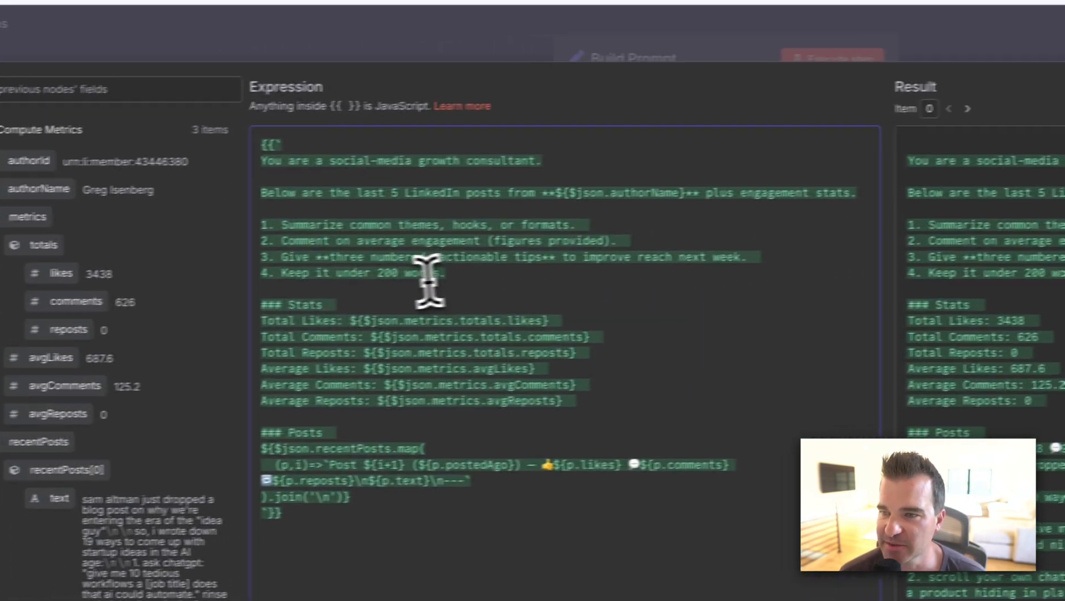
left_click_drag(497, 275, 298, 139)
left_click_drag(620, 400, 302, 324)
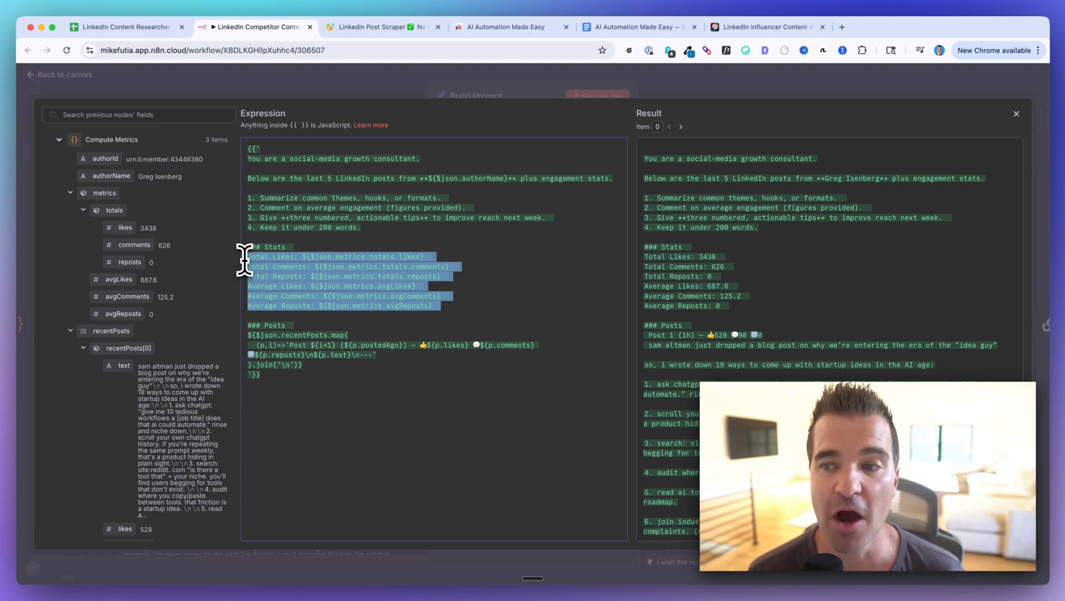
left_click(249, 257)
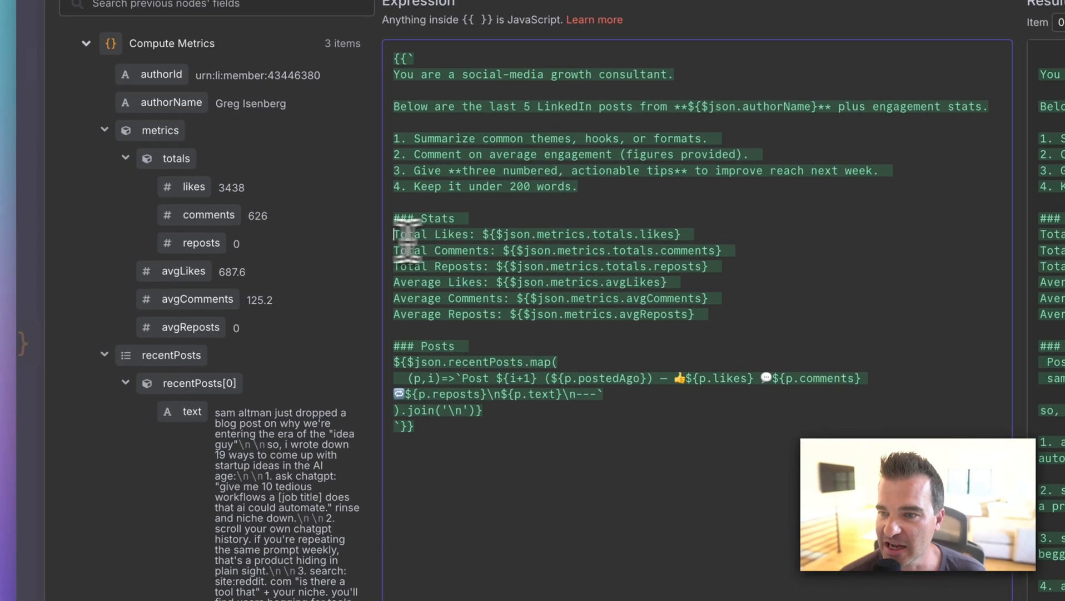
left_click_drag(415, 251, 470, 250)
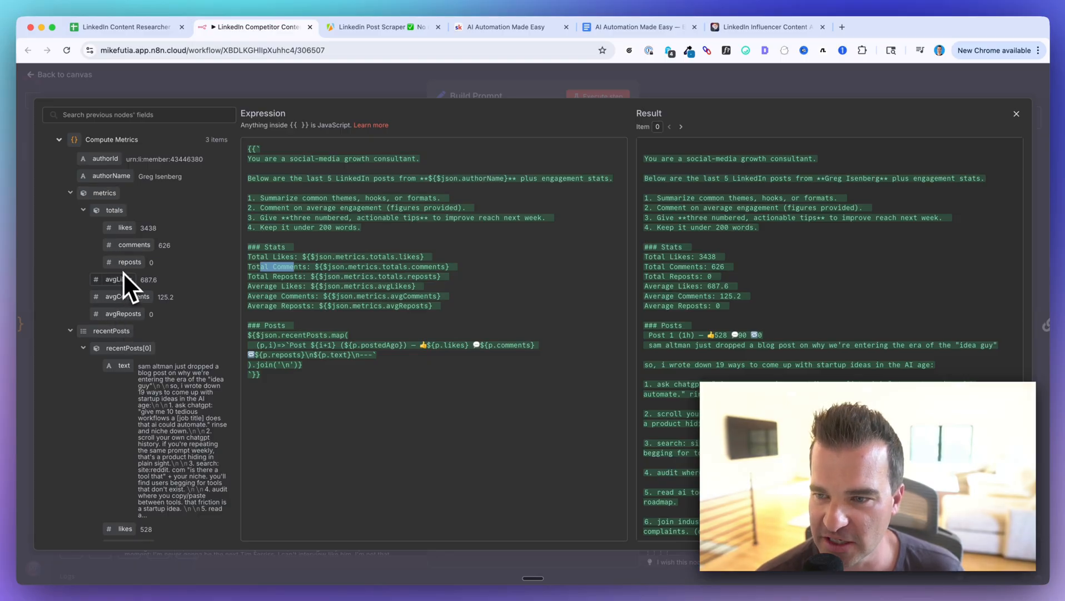
left_click(444, 307)
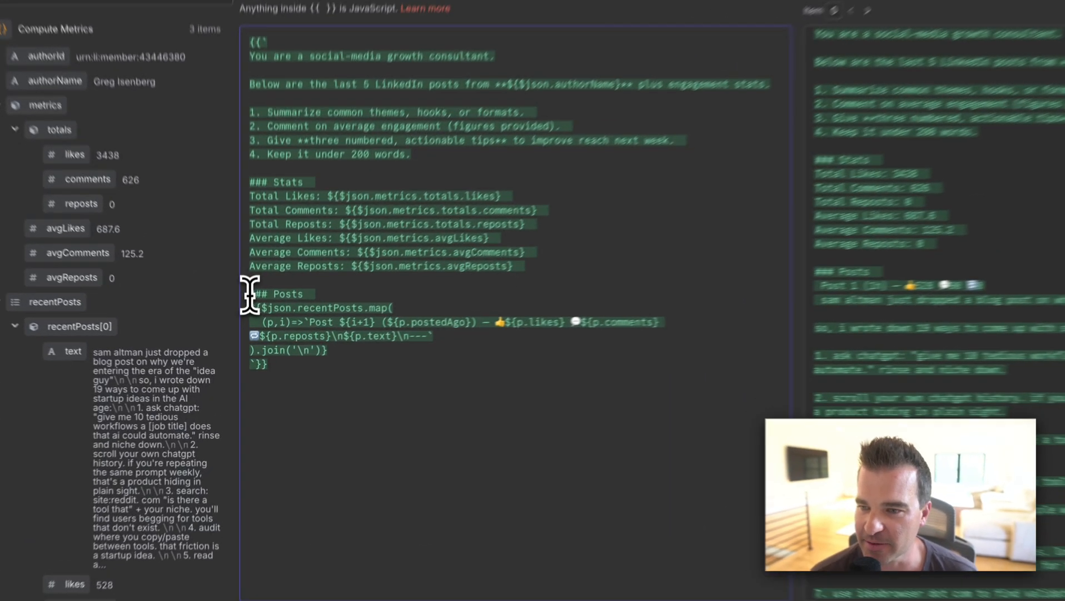
left_click_drag(249, 325, 302, 325)
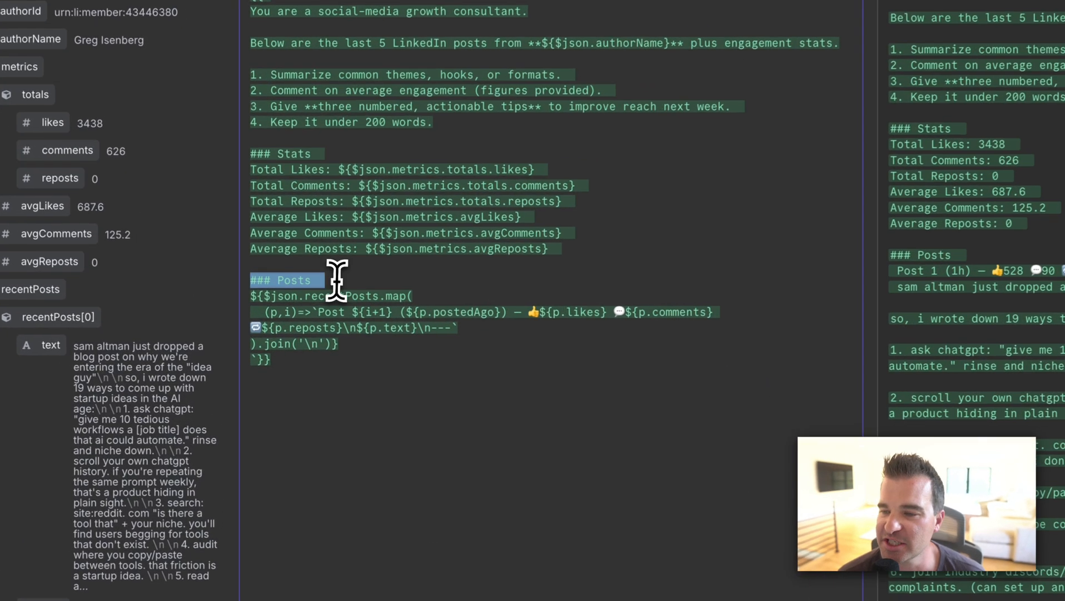
left_click_drag(291, 360, 254, 299)
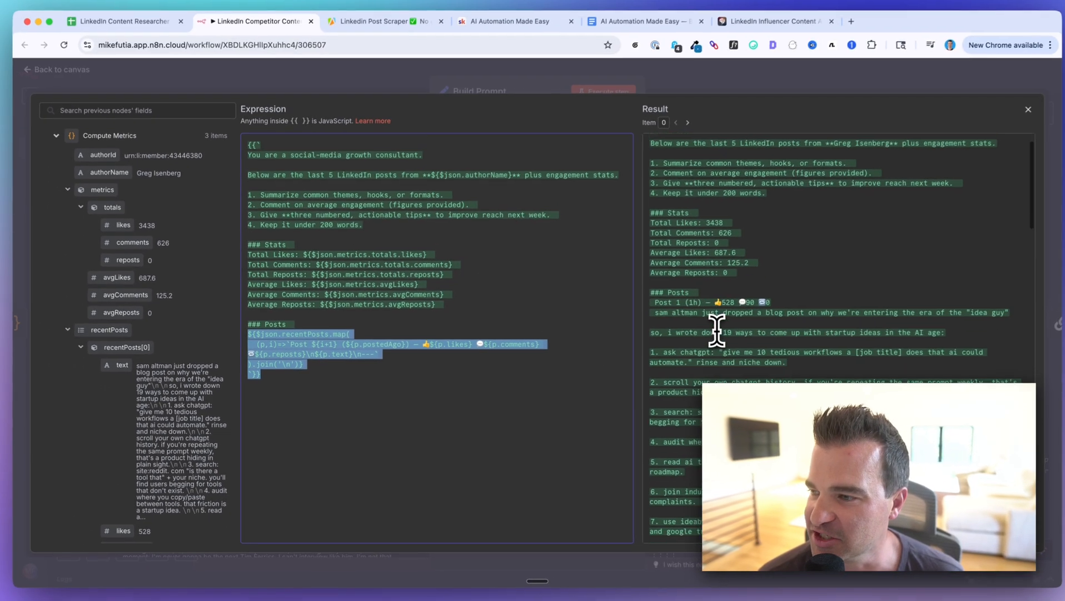
Read through the rendered prompt result, highlighting the author name, the Post 1 text and the Post 2 heading, through to Post 5
scroll(710, 332, "down", 3)
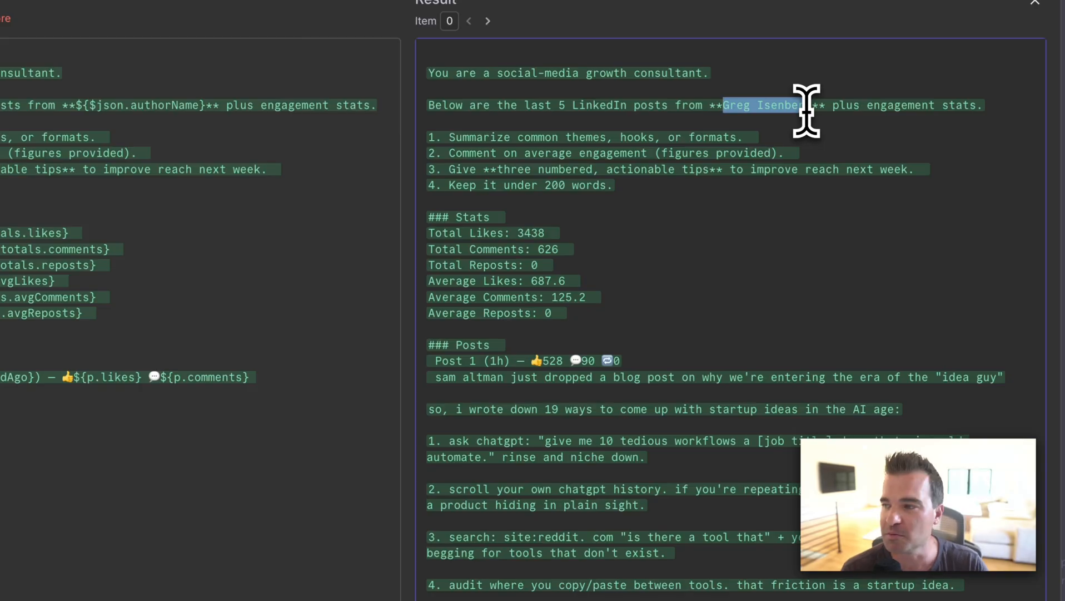
left_click_drag(525, 105, 796, 105)
scroll(668, 162, "down", 4)
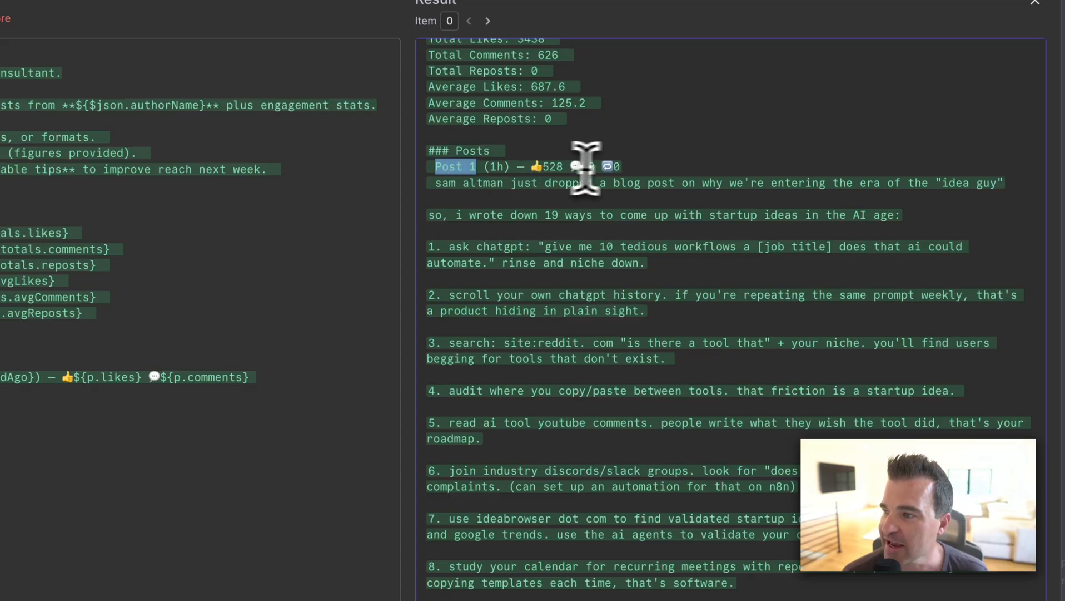
left_click_drag(452, 199, 569, 510)
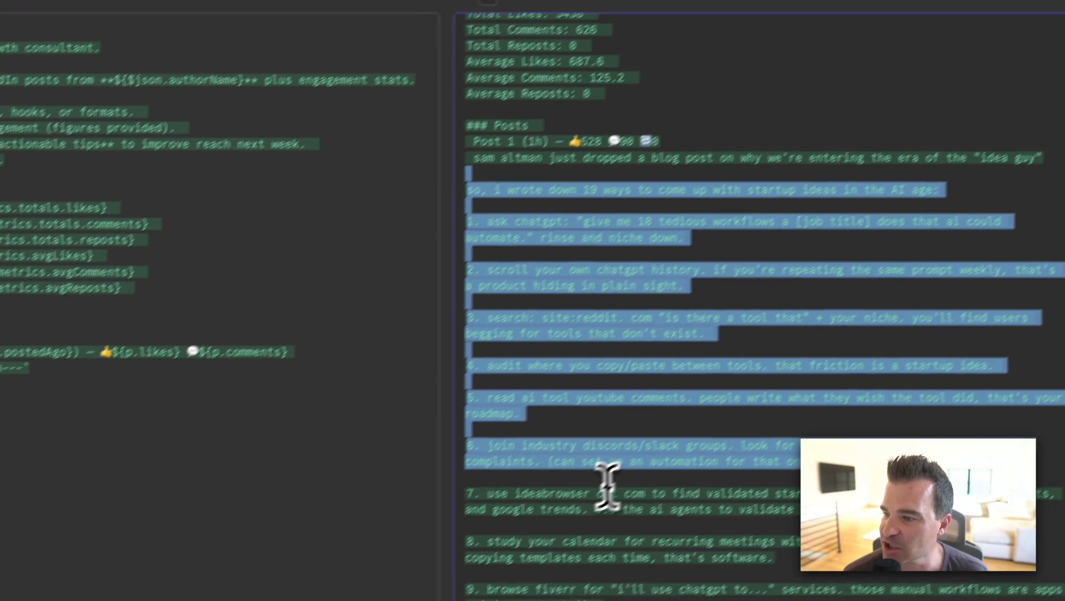
scroll(600, 489, "down", 15)
scroll(660, 452, "down", 5)
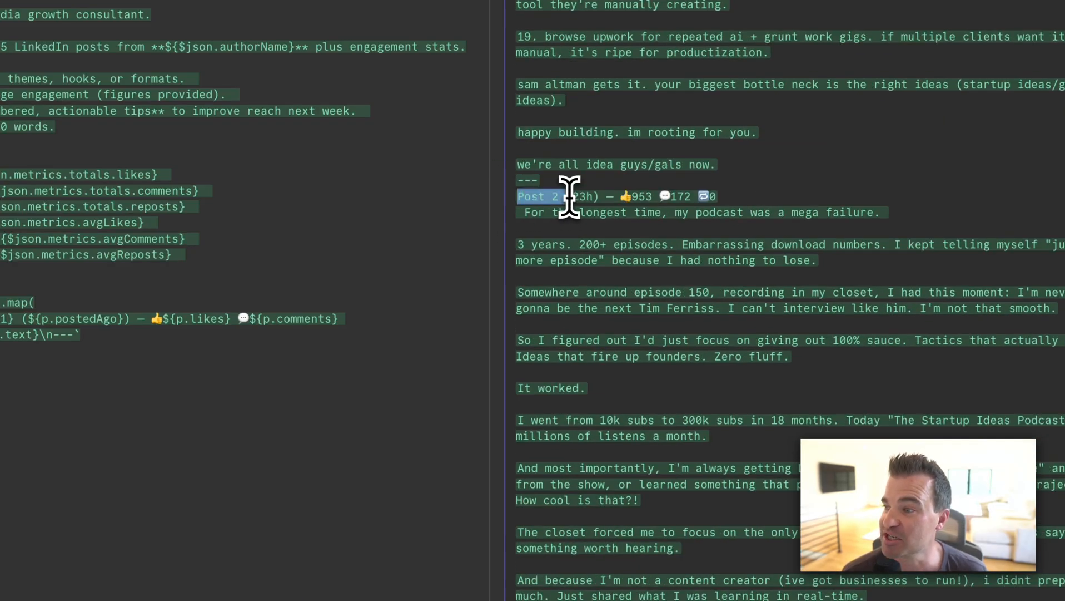
left_click_drag(614, 199, 638, 198)
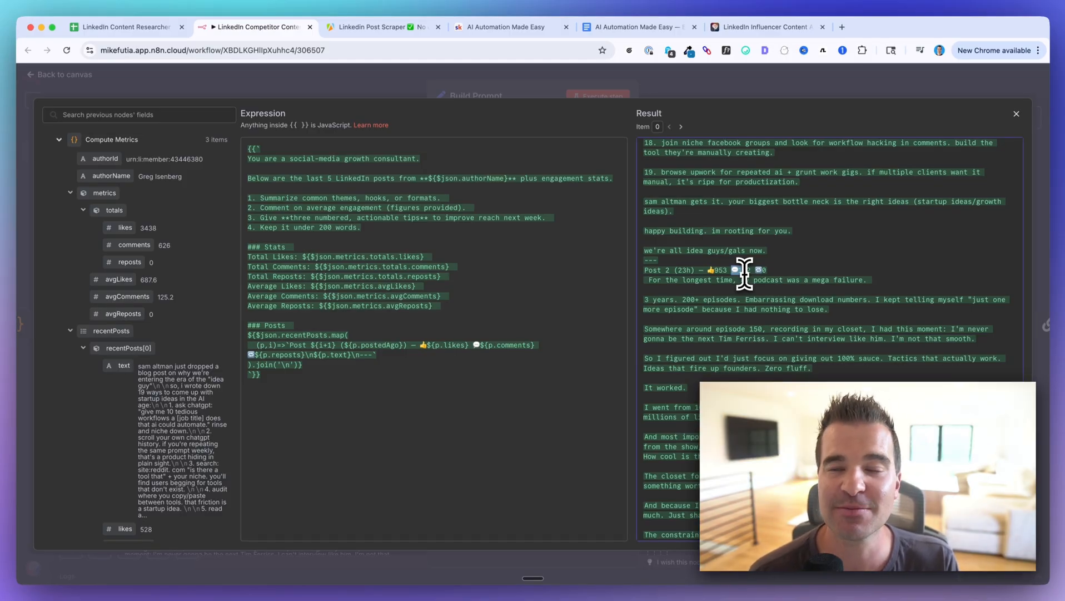
scroll(744, 273, "down", 20)
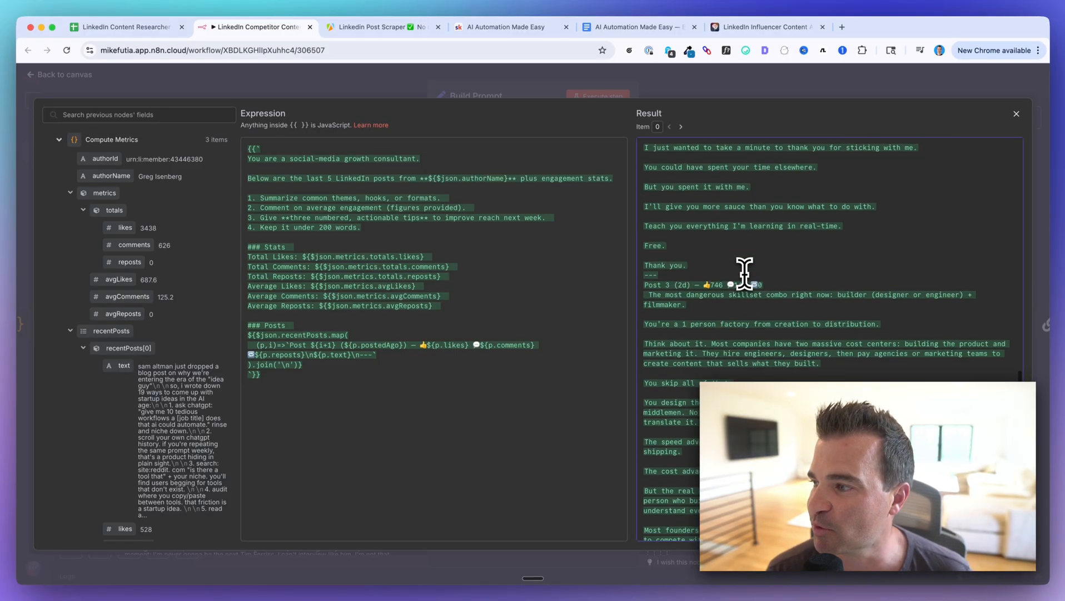
scroll(745, 273, "down", 1)
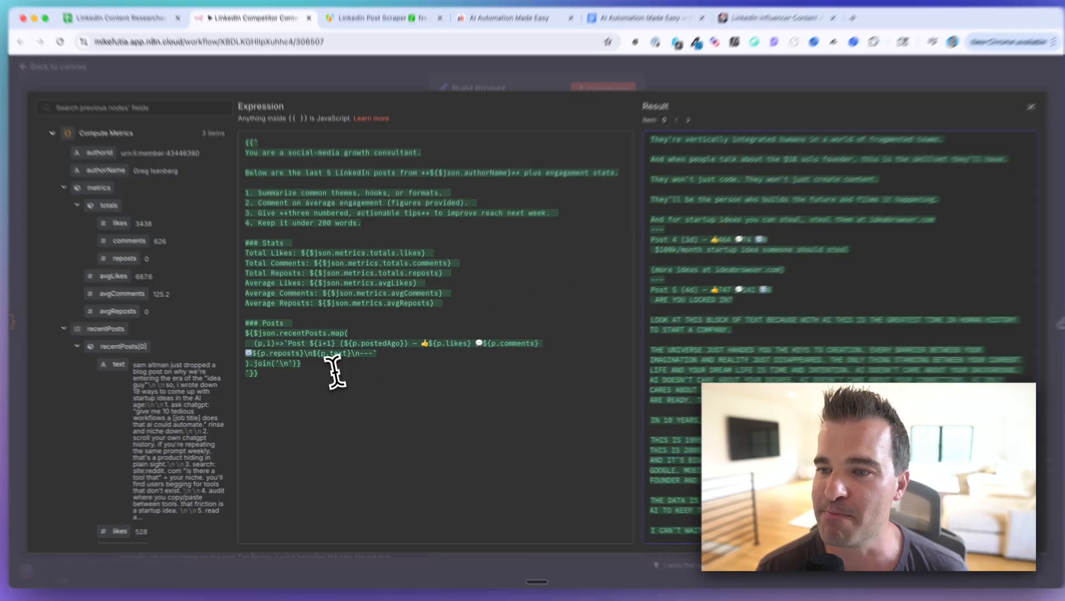
scroll(756, 281, "up", 15)
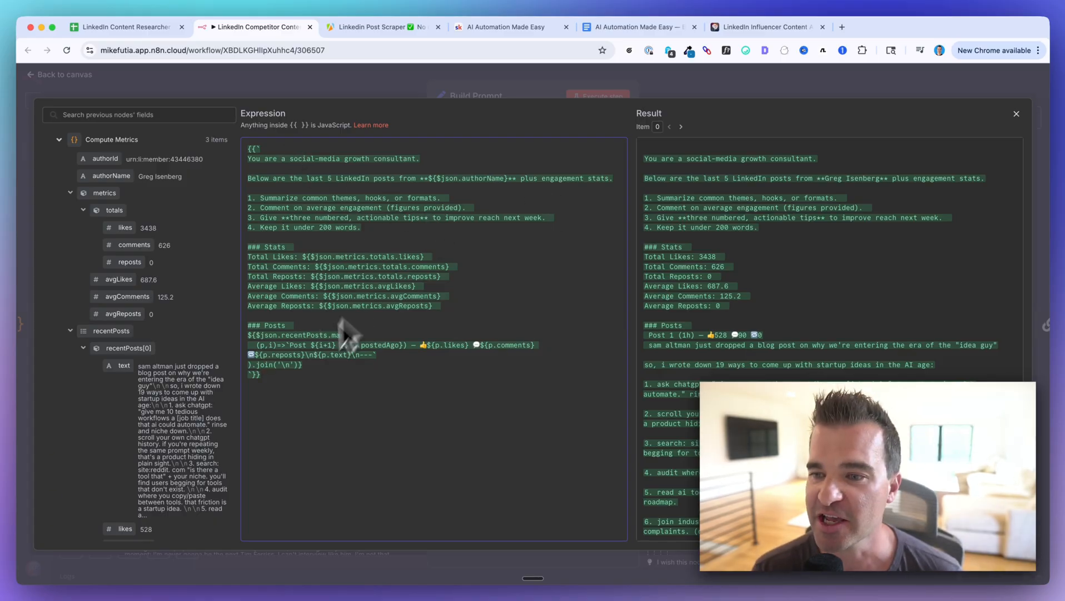
Select the whole prompt expression, view the AI Automation Made Easy community page on Skool, and return to the n8n workflow
key("super+a")
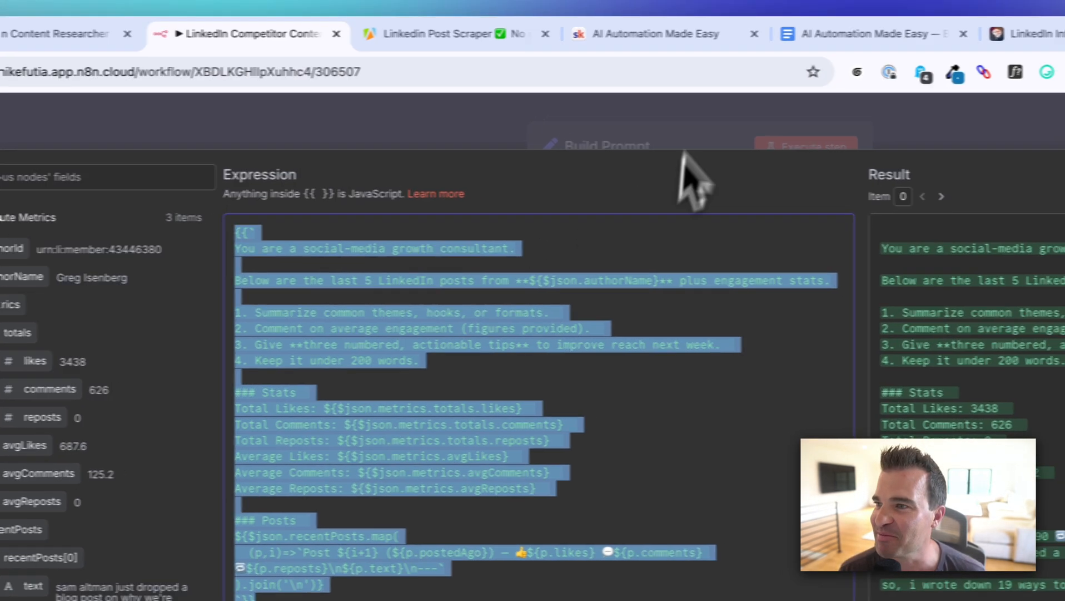
left_click(645, 34)
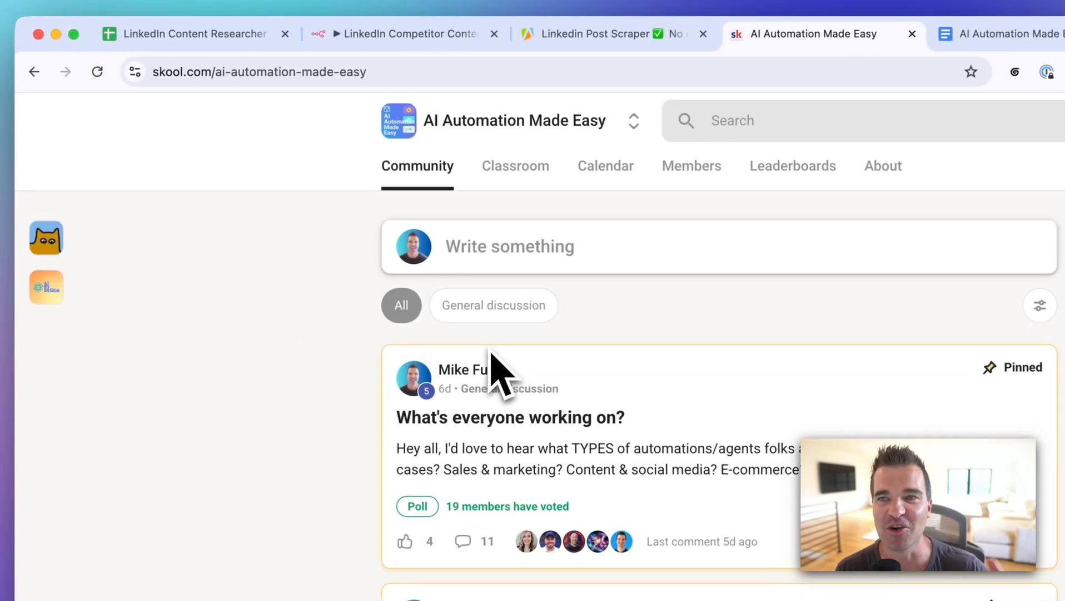
left_click(378, 44)
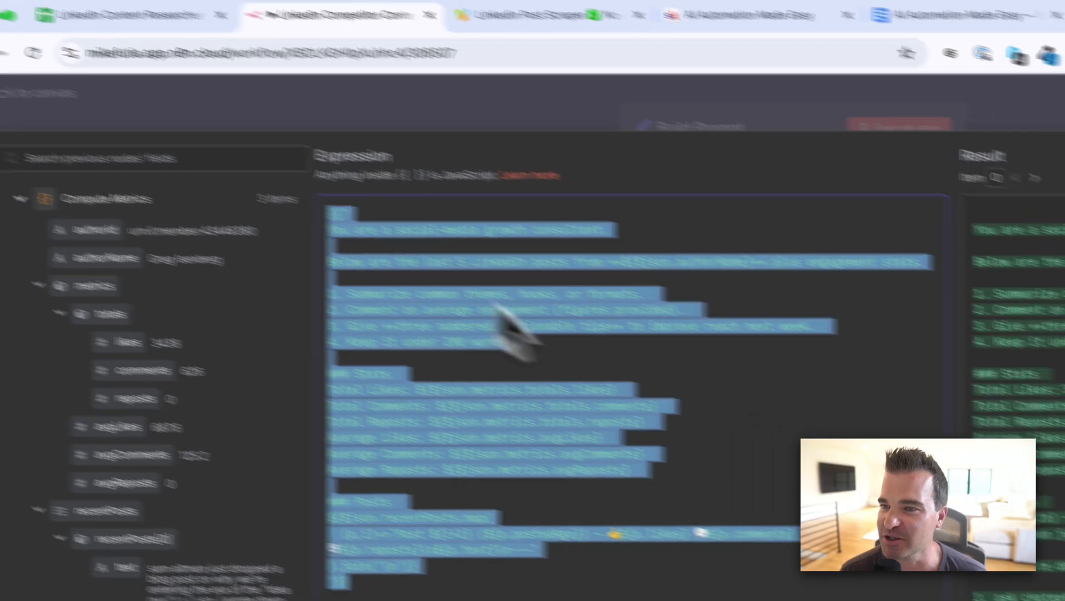
Close the expression editor, look through the Build Prompt node's JSON output, and return to the canvas
key("Escape")
scroll(867, 356, "down", 10)
scroll(867, 345, "down", 5)
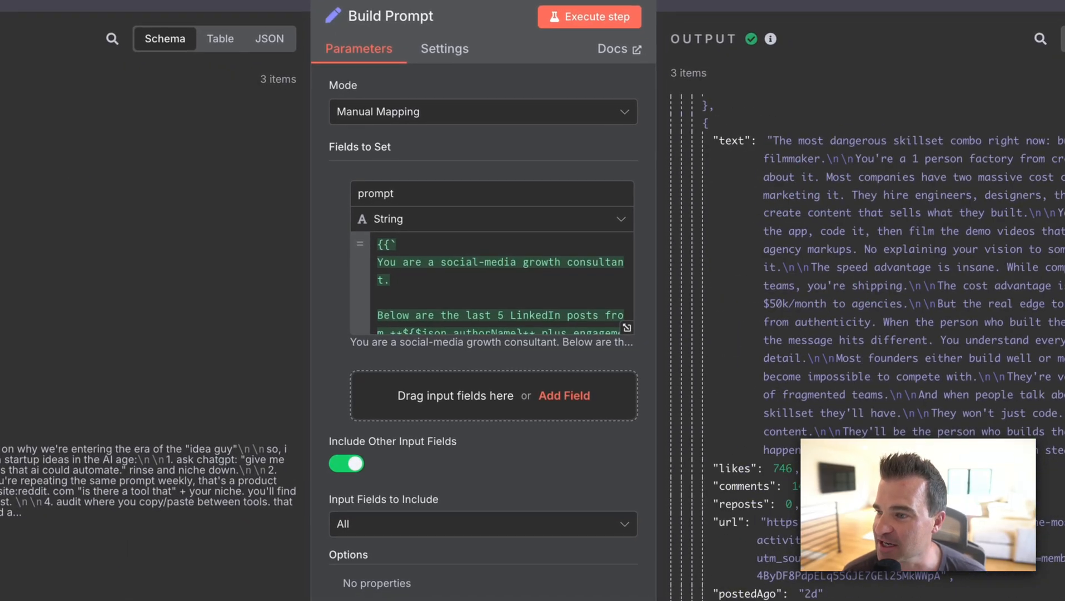
scroll(868, 344, "up", 15)
left_click(382, 108)
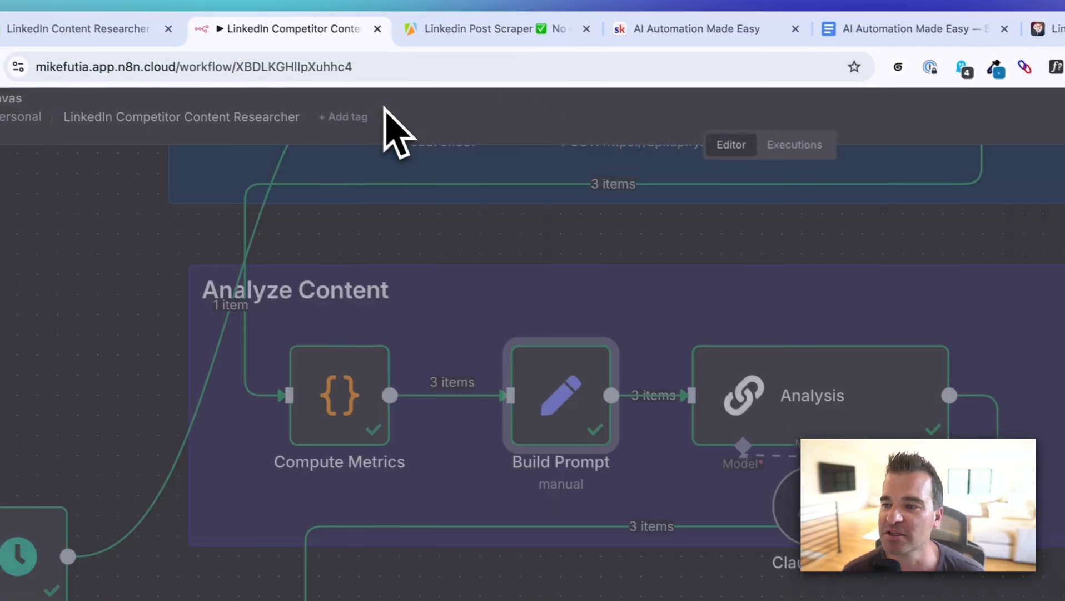
Bring the Analysis node into view and search the node library for the LLM chain node
scroll(542, 336, "up", 1)
scroll(544, 339, "down", 5)
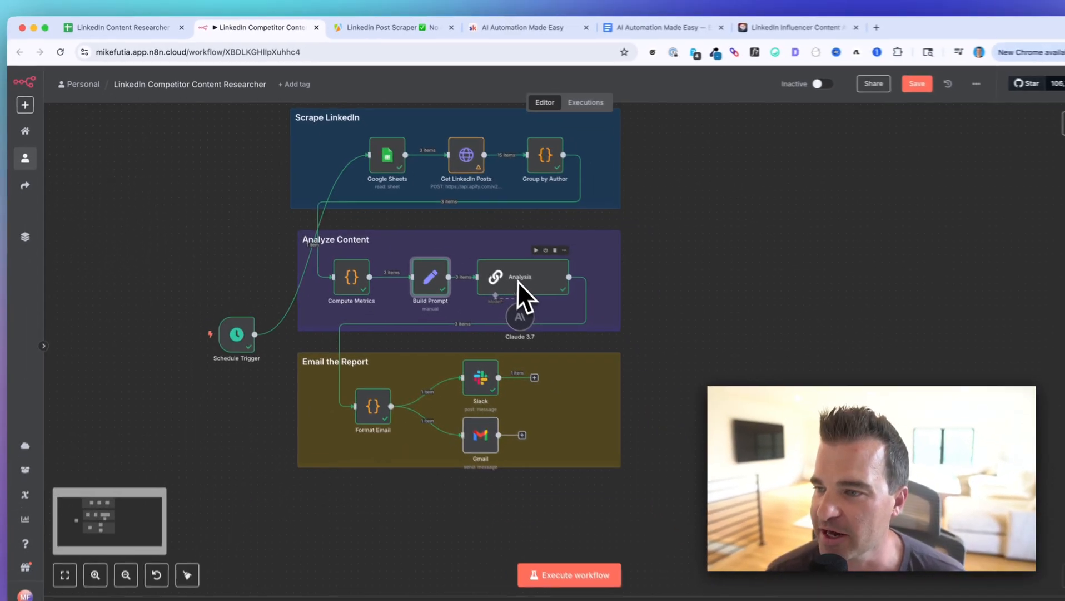
scroll(648, 383, "down", 1)
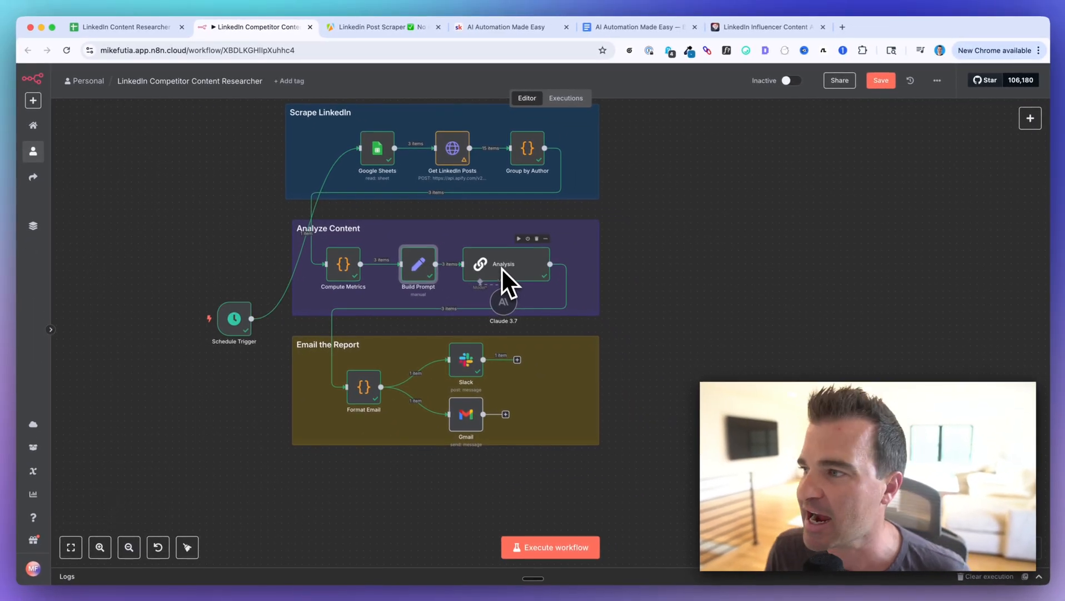
left_click(1030, 118)
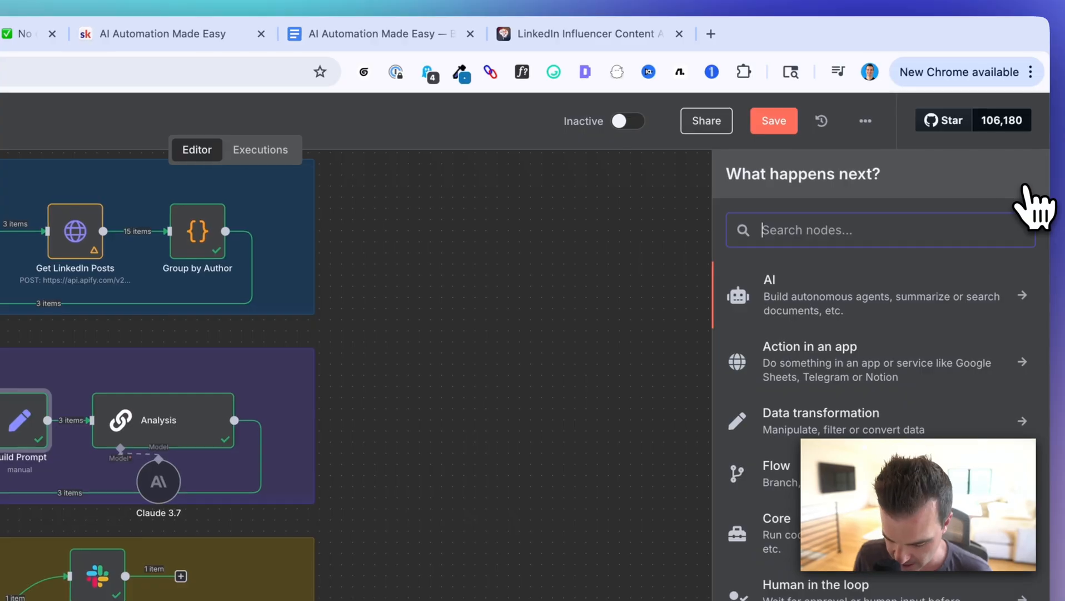
type("lm cha")
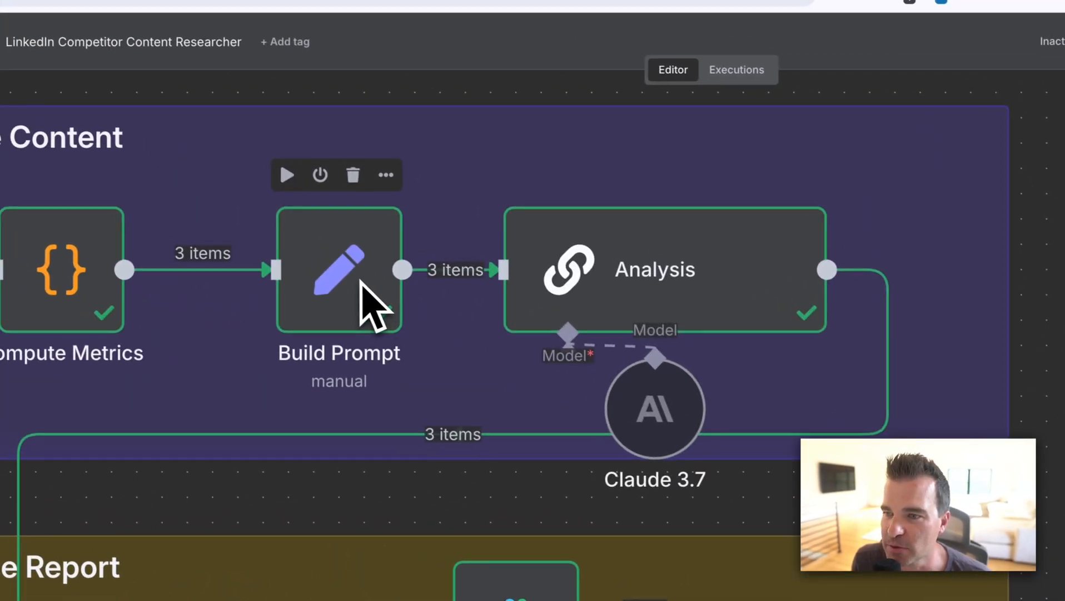
Reopen the Build Prompt node, highlight the item count of its output, and return to the canvas
double_click(340, 275)
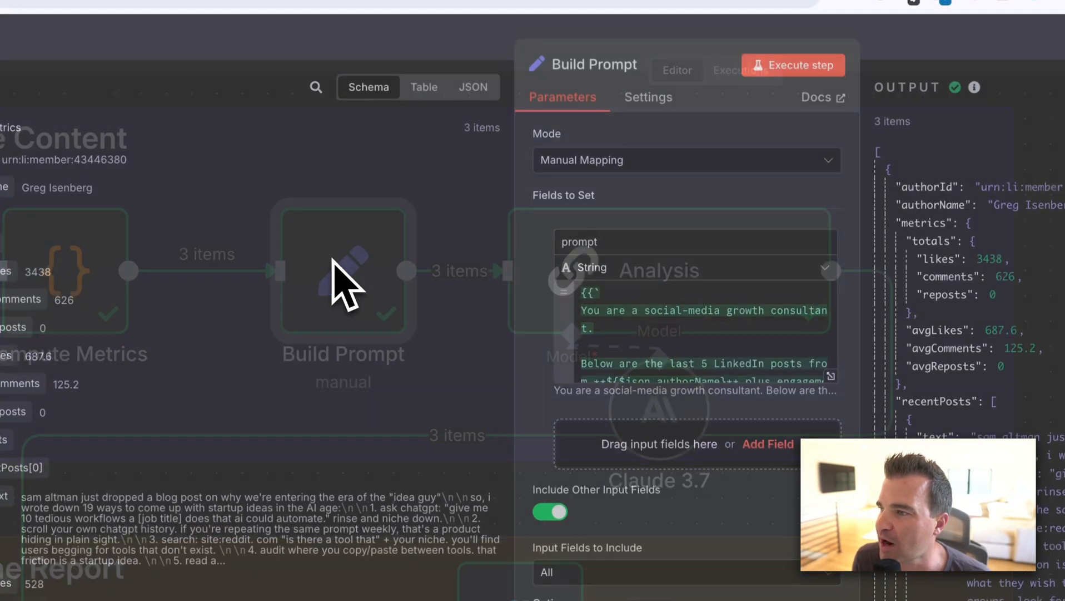
left_click_drag(568, 199, 608, 202)
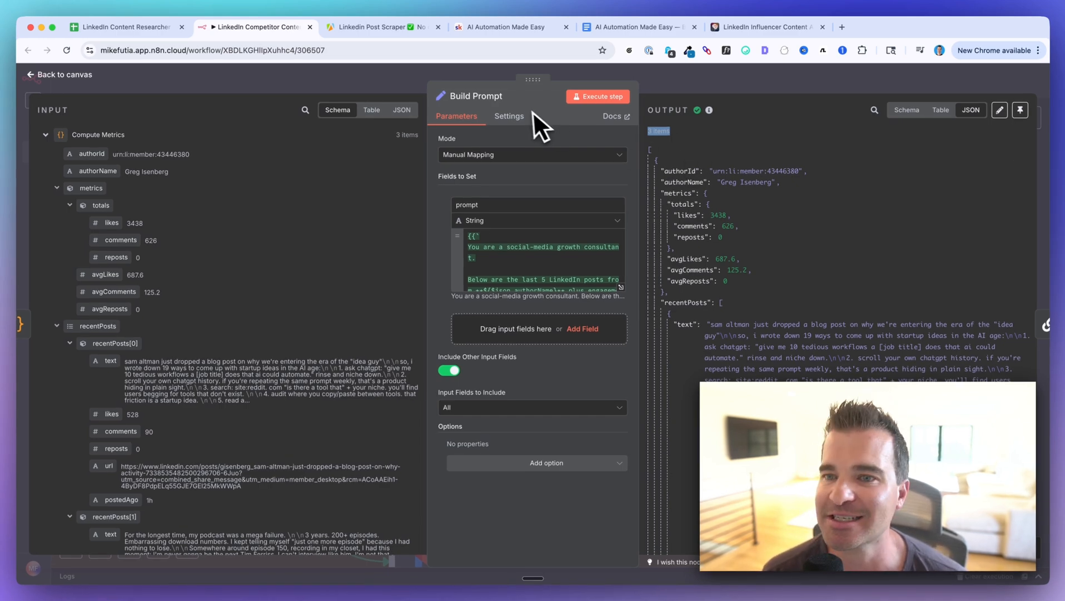
key("Escape")
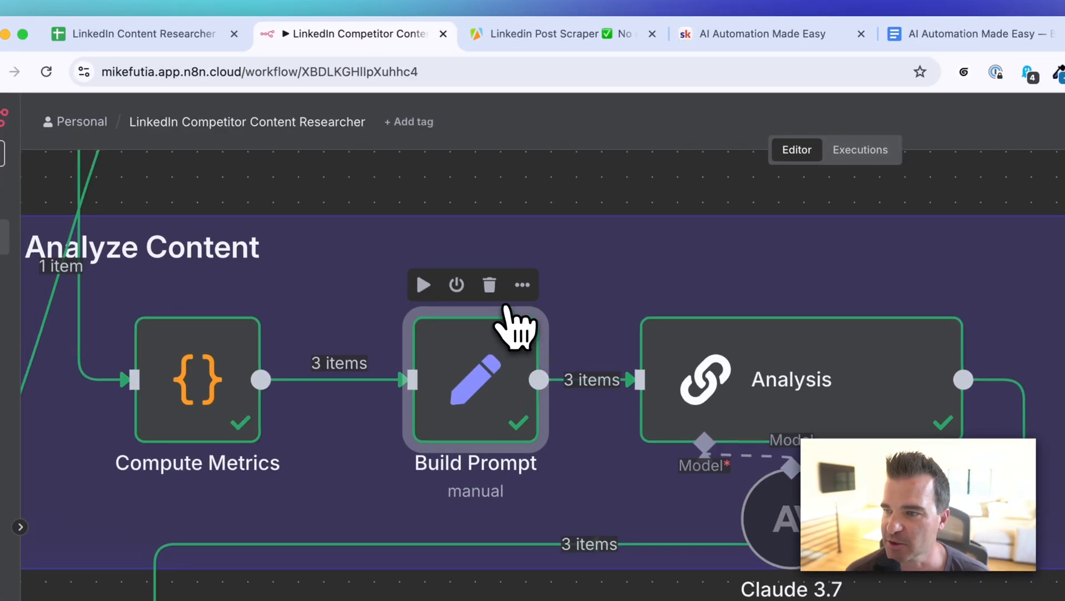
Glance at the Analysis node, inspect the list of available models in its connected Claude 3.7 node, and return to the canvas
scroll(517, 333, "down", 3)
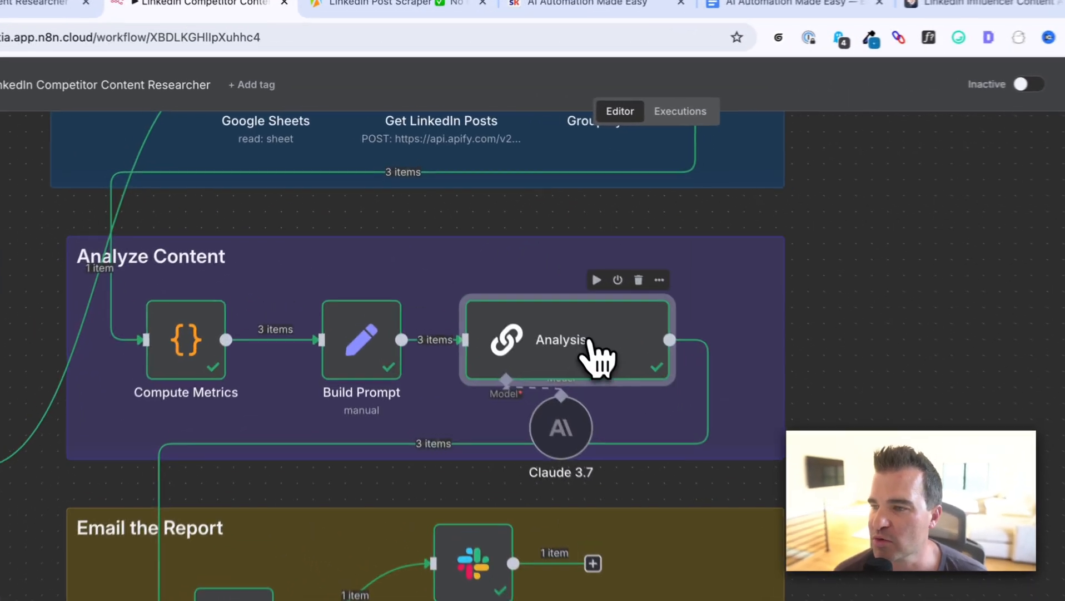
double_click(492, 253)
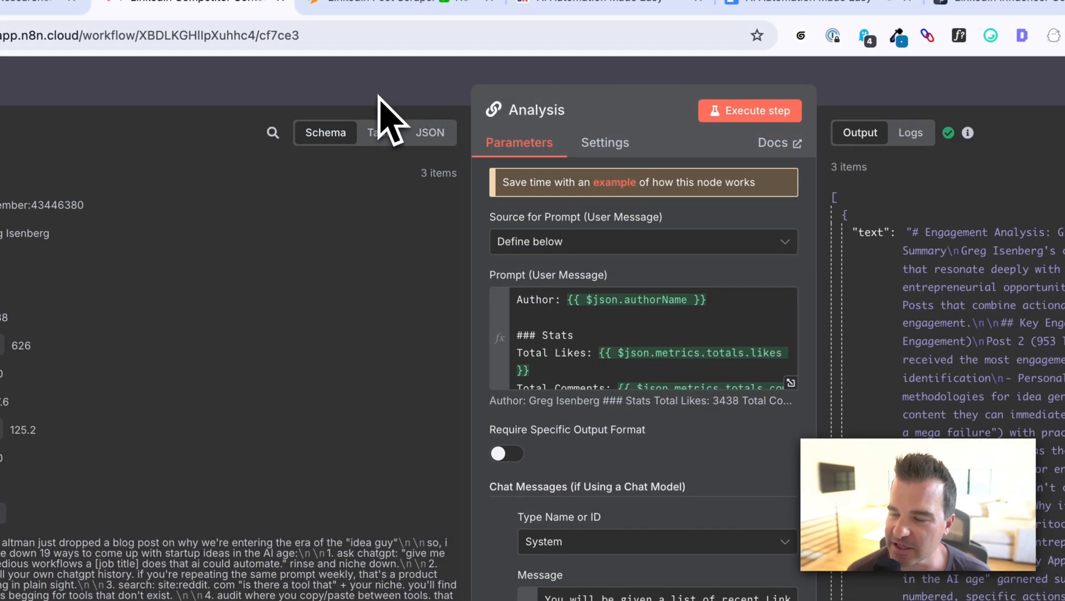
key("Escape")
mouse_move(568, 436)
left_mouse_down()
mouse_move(568, 452)
mouse_move(564, 440)
left_mouse_up()
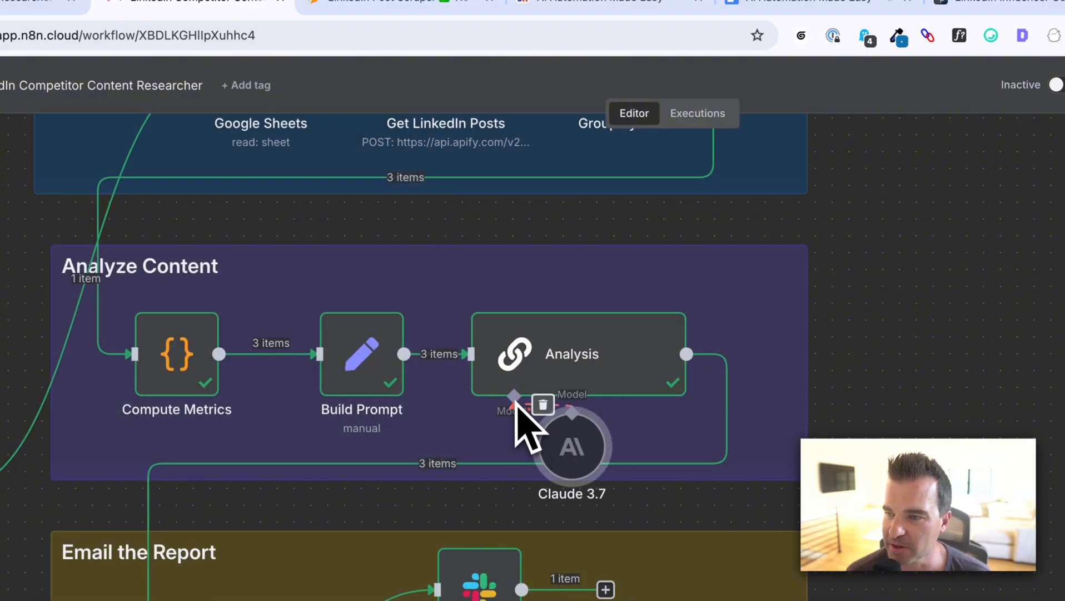
double_click(571, 448)
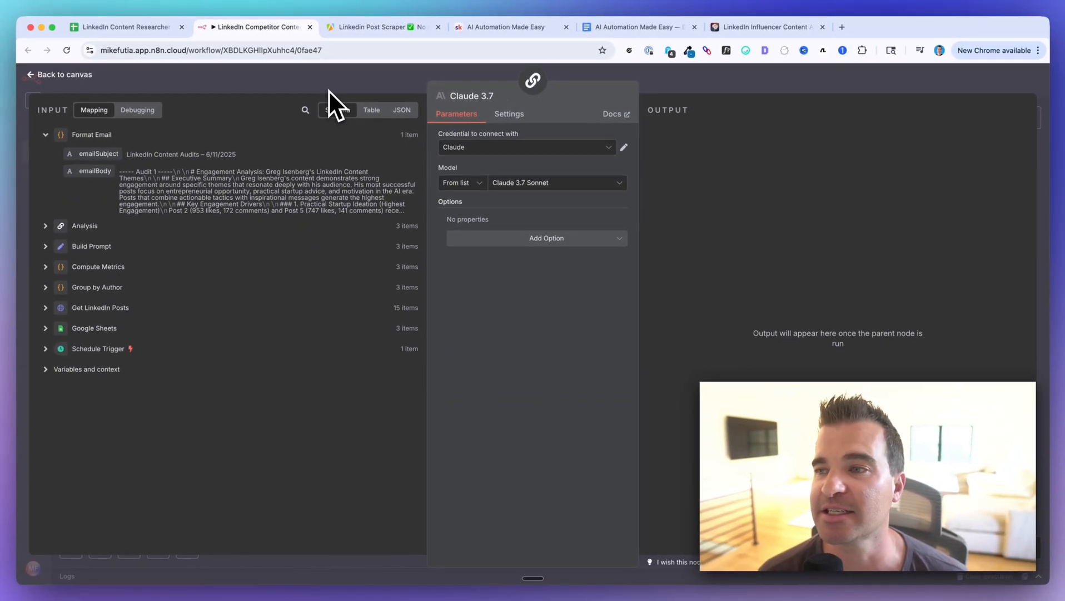
left_click(542, 190)
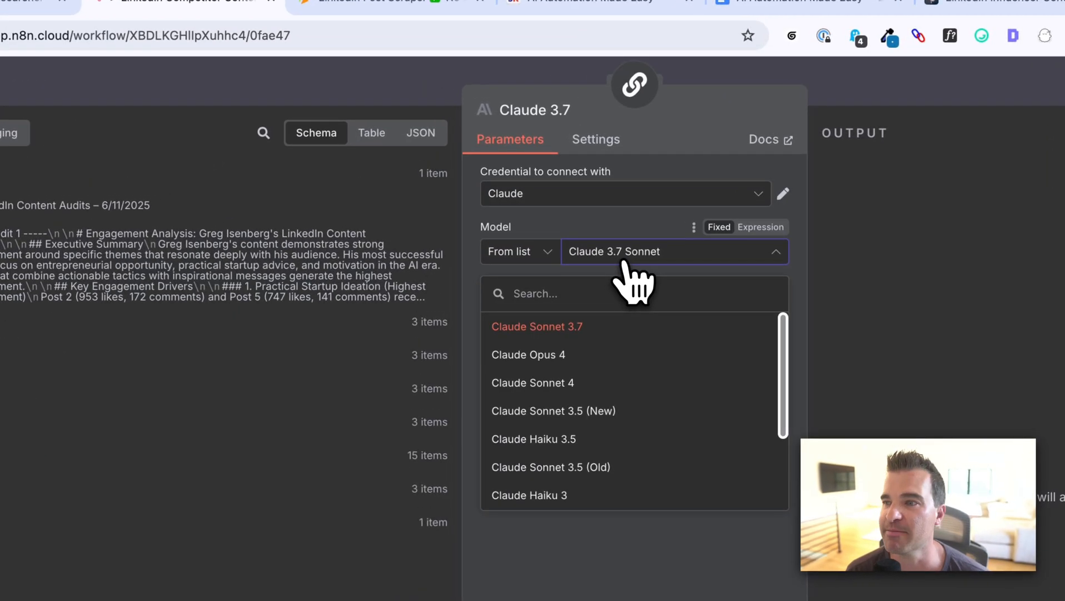
left_click(427, 136)
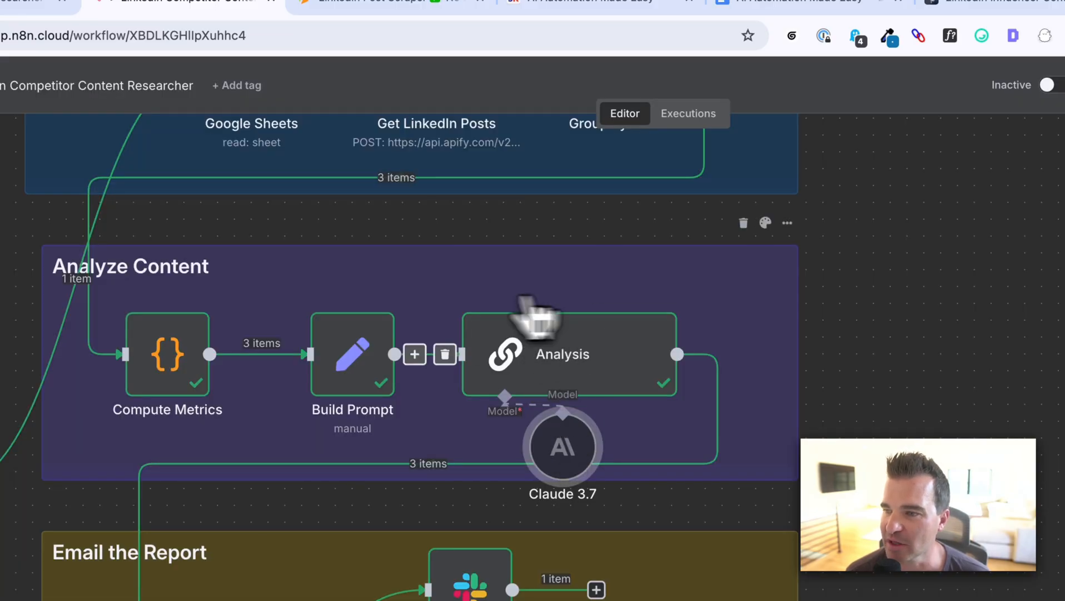
Open the Analysis node, check the options for the user prompt's source, and keep Define below
double_click(572, 358)
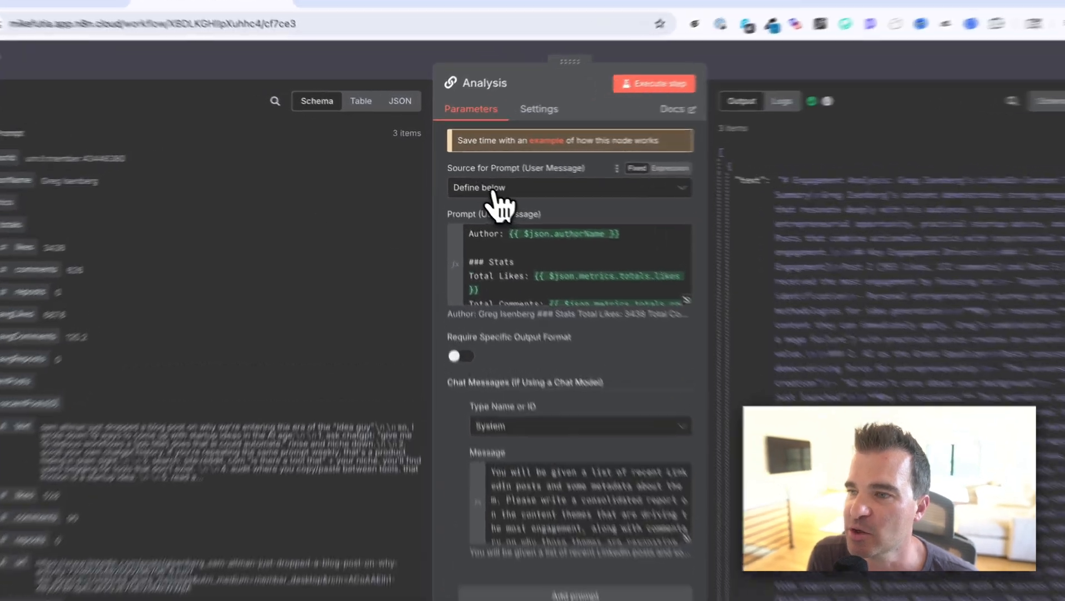
left_click(494, 176)
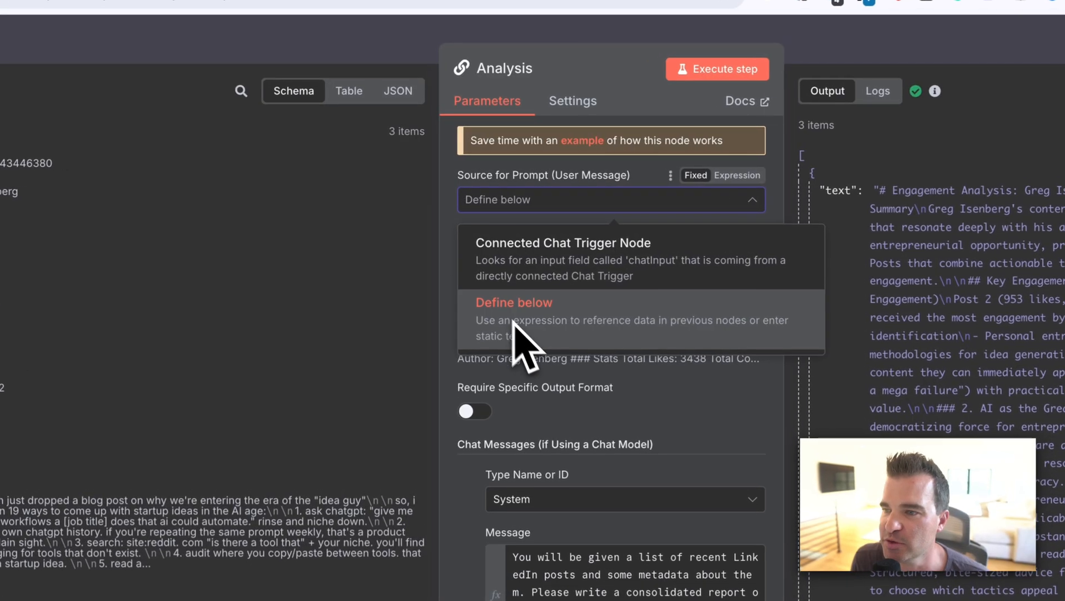
left_click(458, 303)
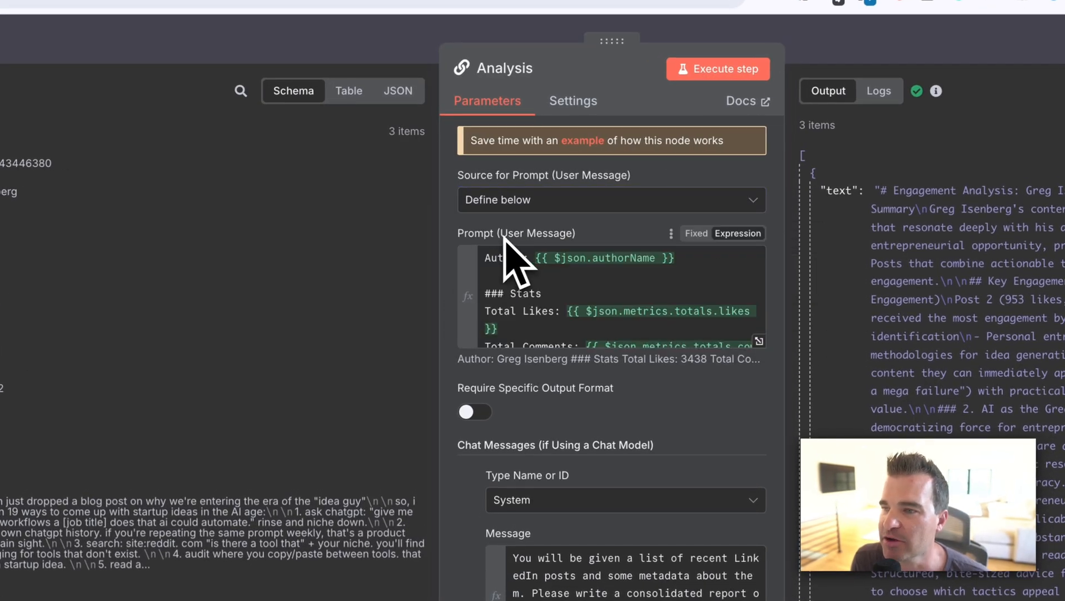
Expand the Analysis node's user prompt, highlight its author, stats and recent posts sections, and close the expression editor
left_click(758, 341)
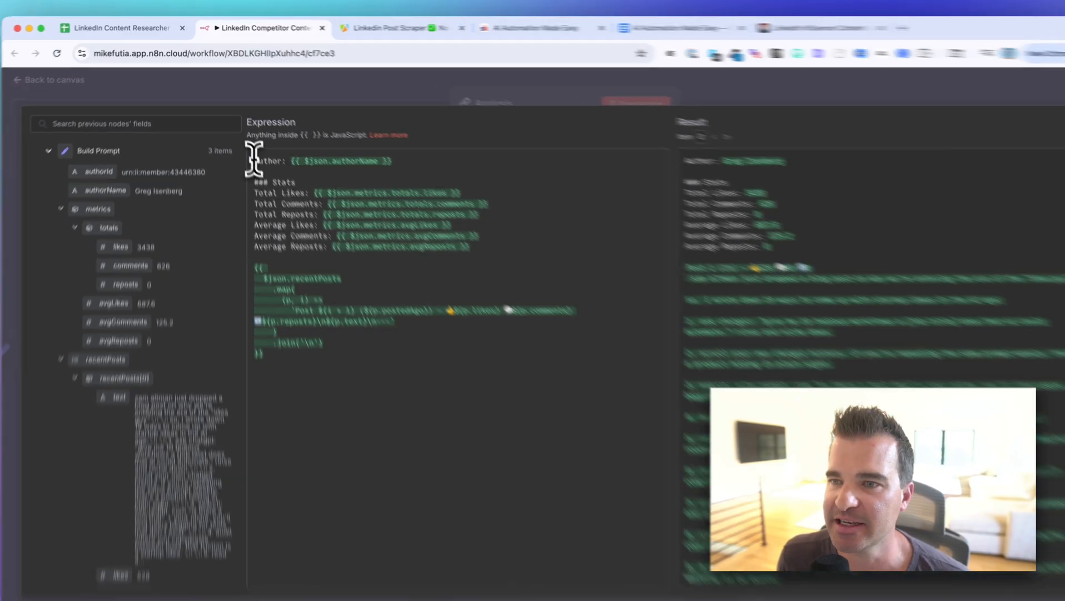
double_click(256, 149)
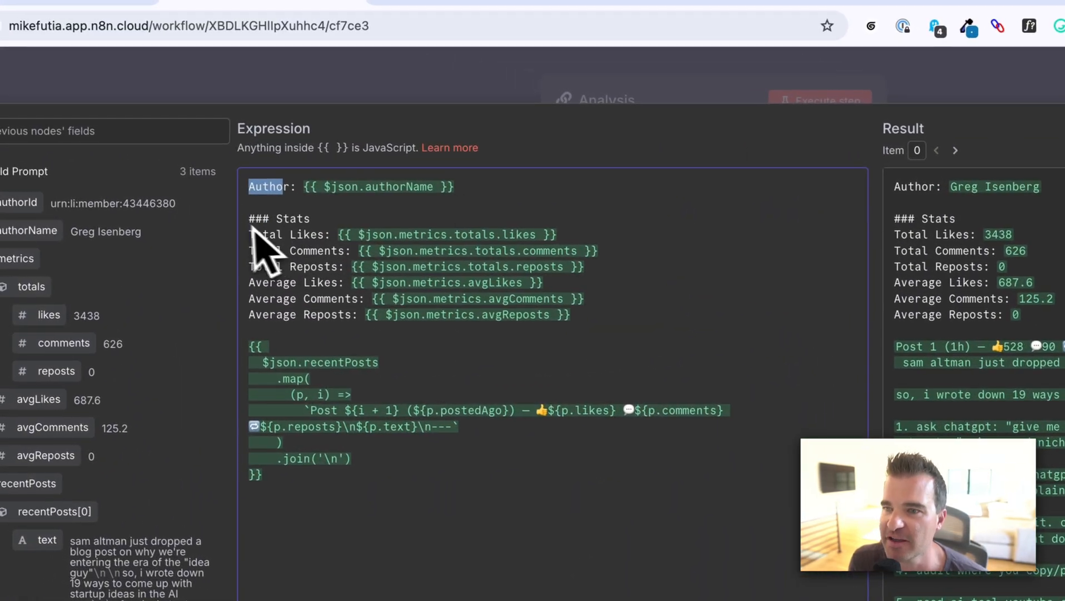
left_click_drag(246, 220, 286, 250)
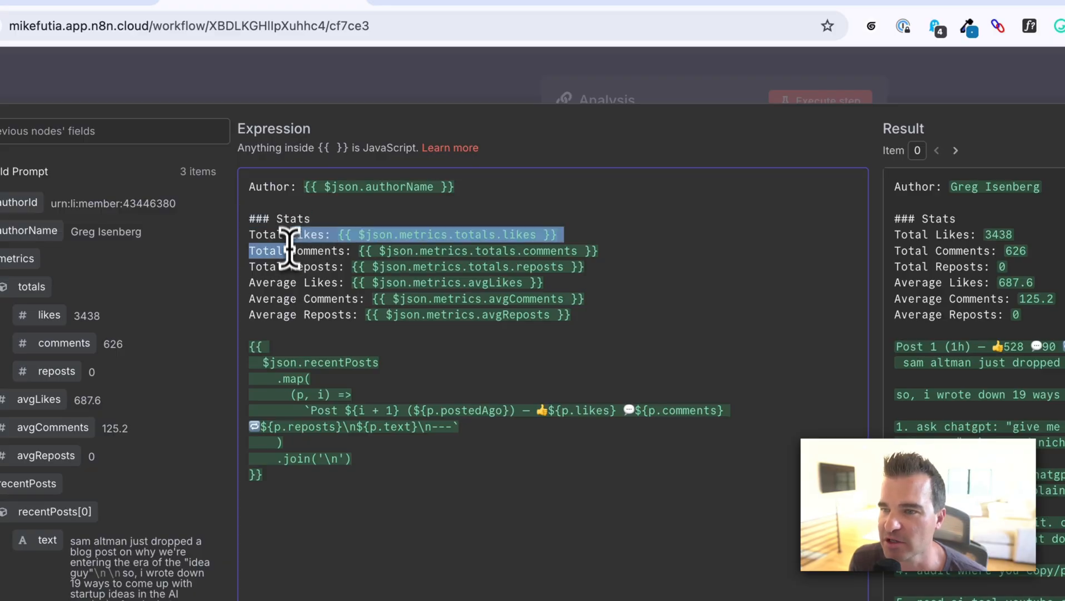
left_click(299, 284)
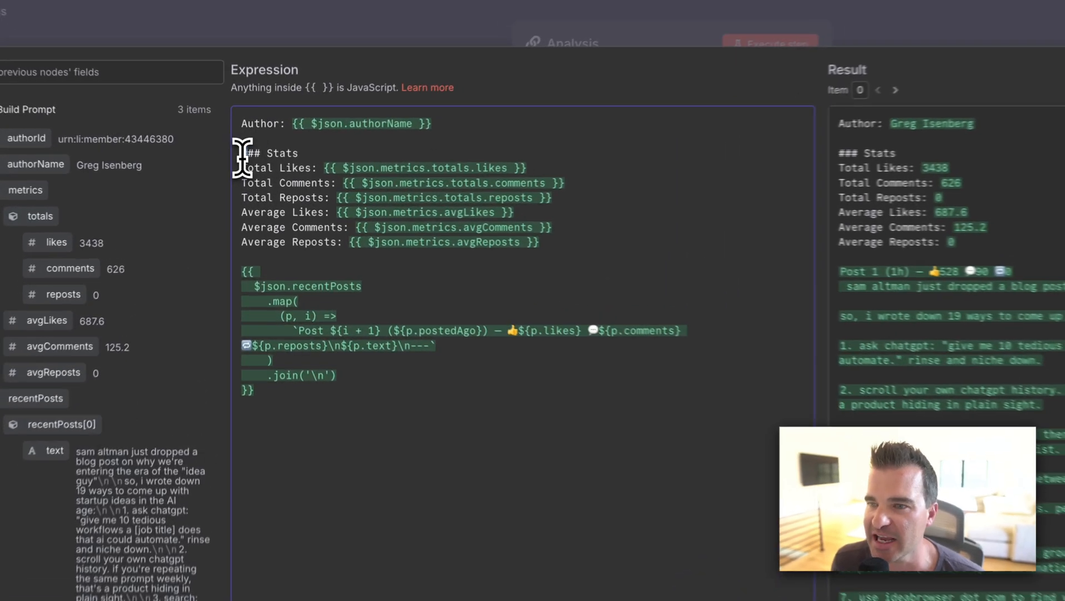
left_click_drag(248, 167, 300, 220)
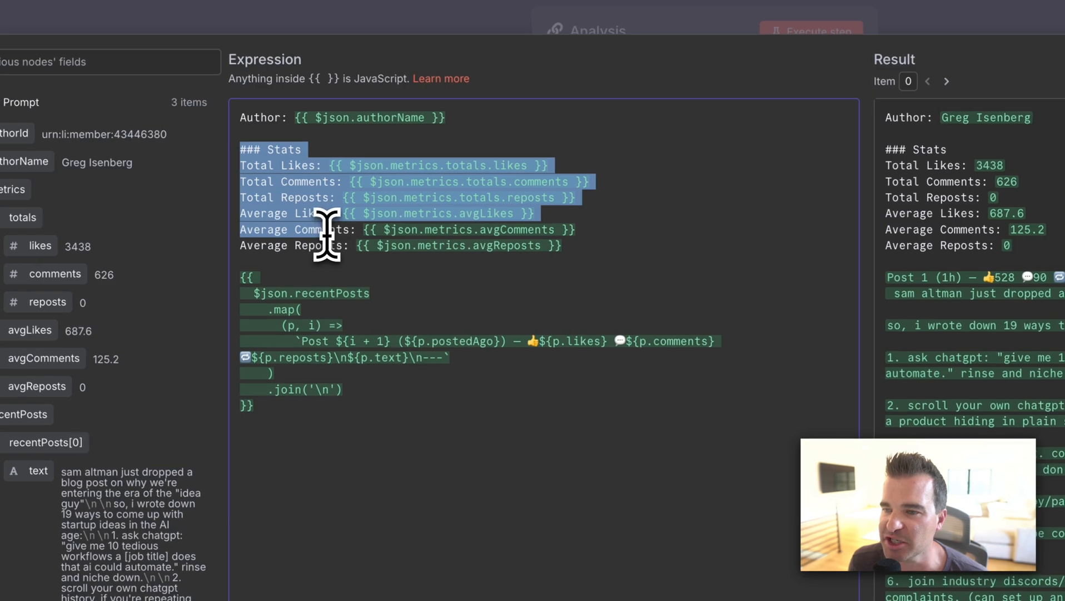
left_click_drag(288, 410, 246, 280)
scroll(1023, 316, "down", 1)
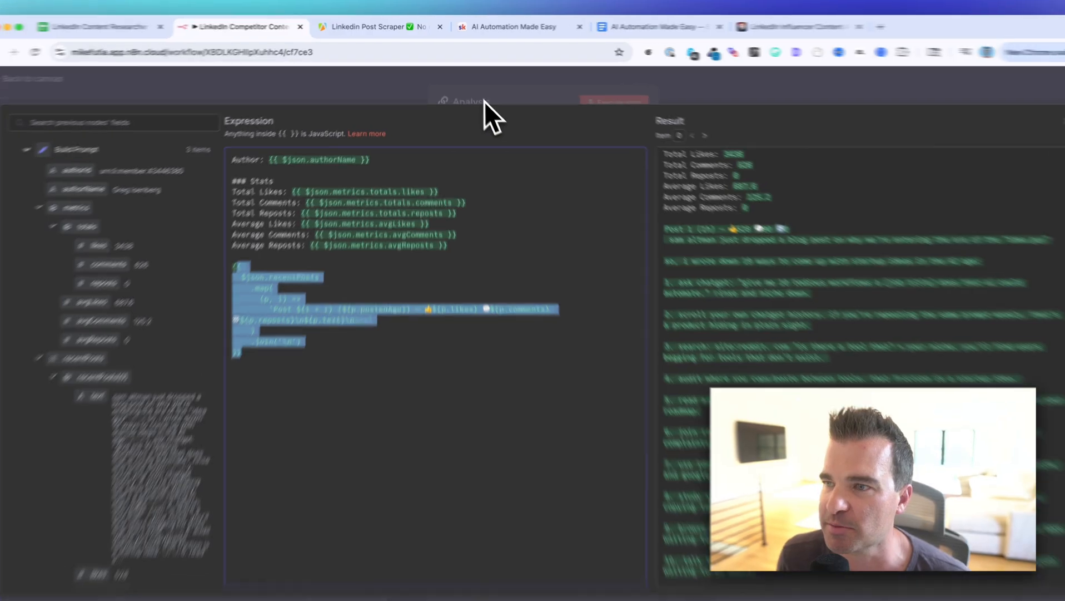
left_click(479, 94)
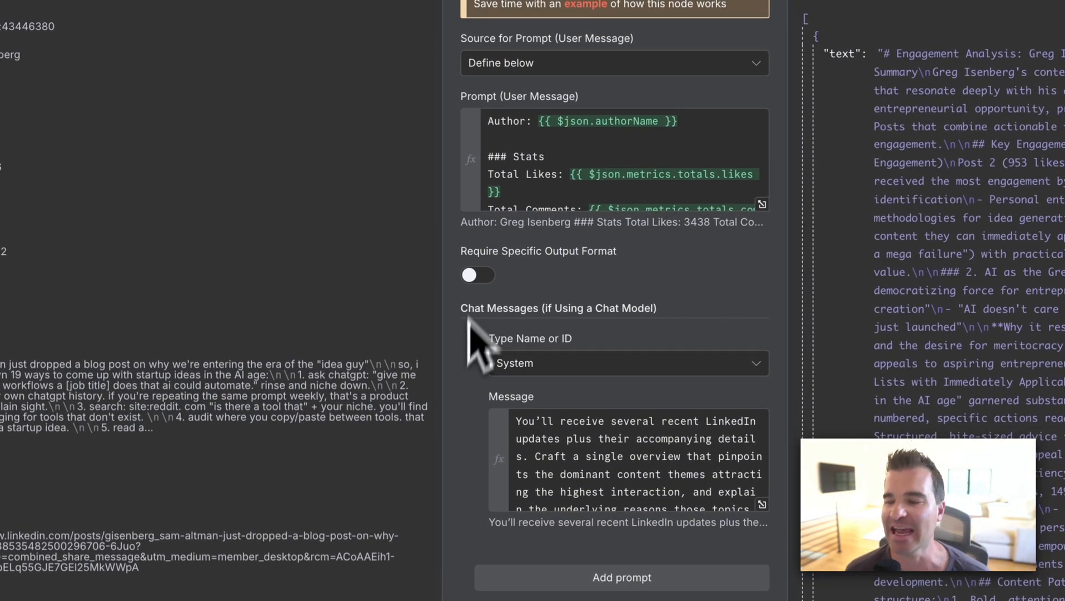
Keep the chat message type as System and replace "details" with "engagement metrics" in its message
left_click(535, 362)
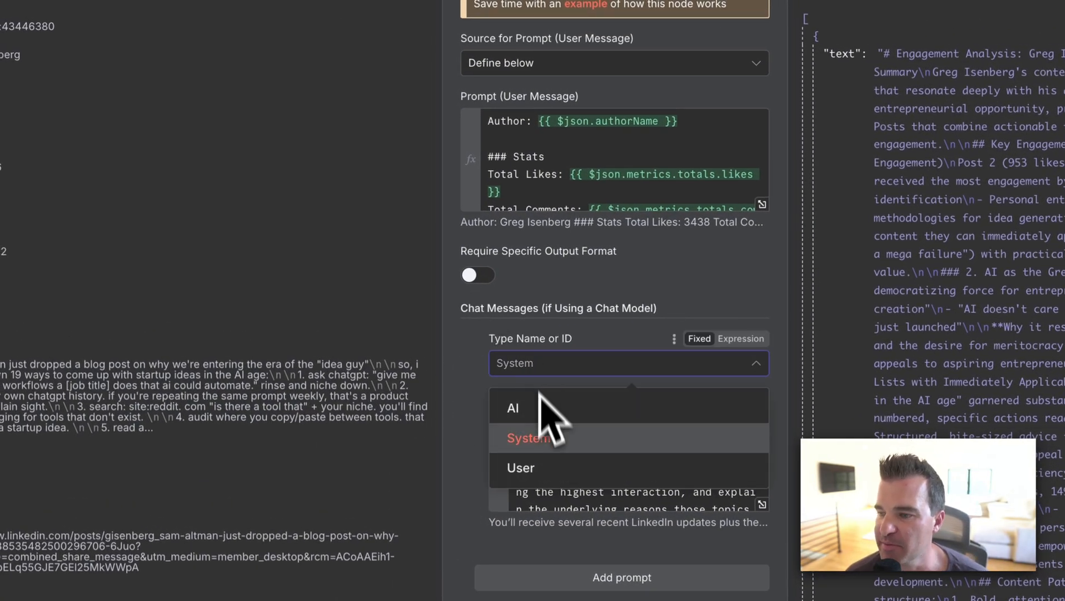
left_click(532, 438)
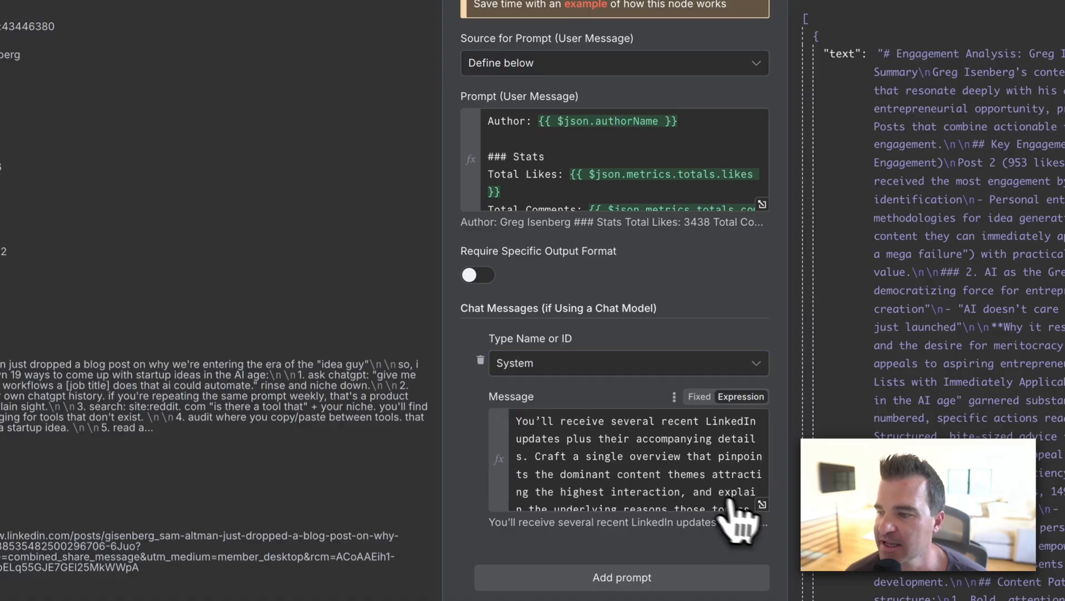
left_click(762, 504)
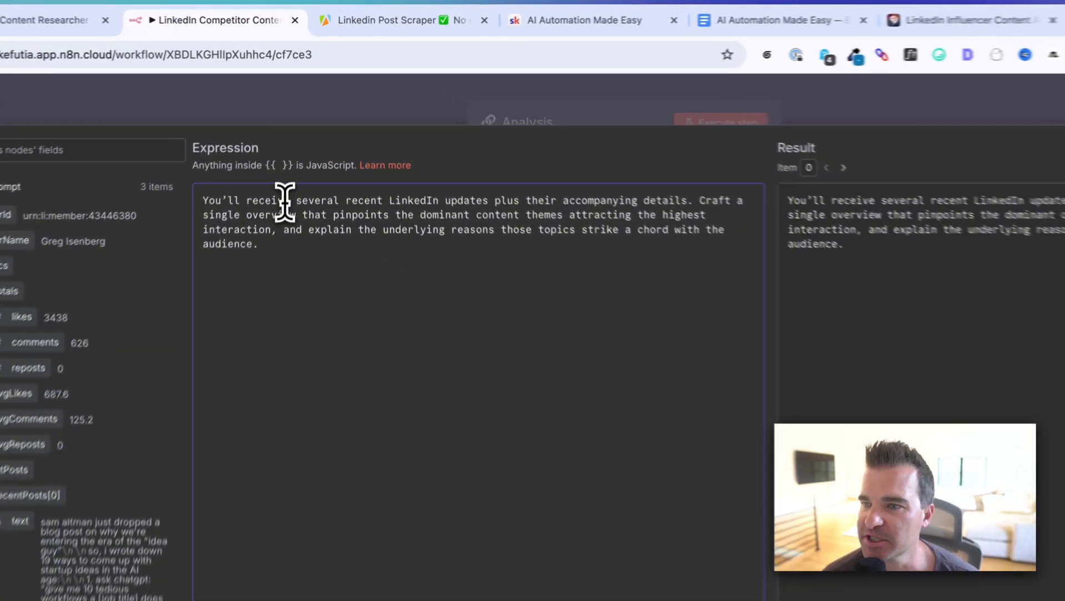
left_click_drag(303, 149, 490, 150)
left_click_drag(584, 220, 587, 220)
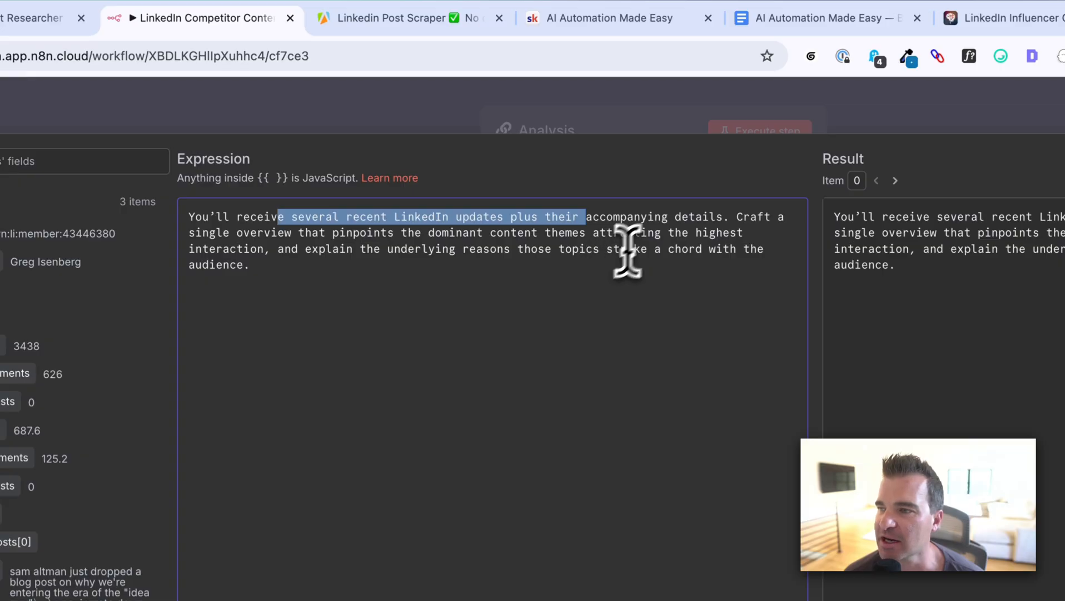
left_click(674, 219)
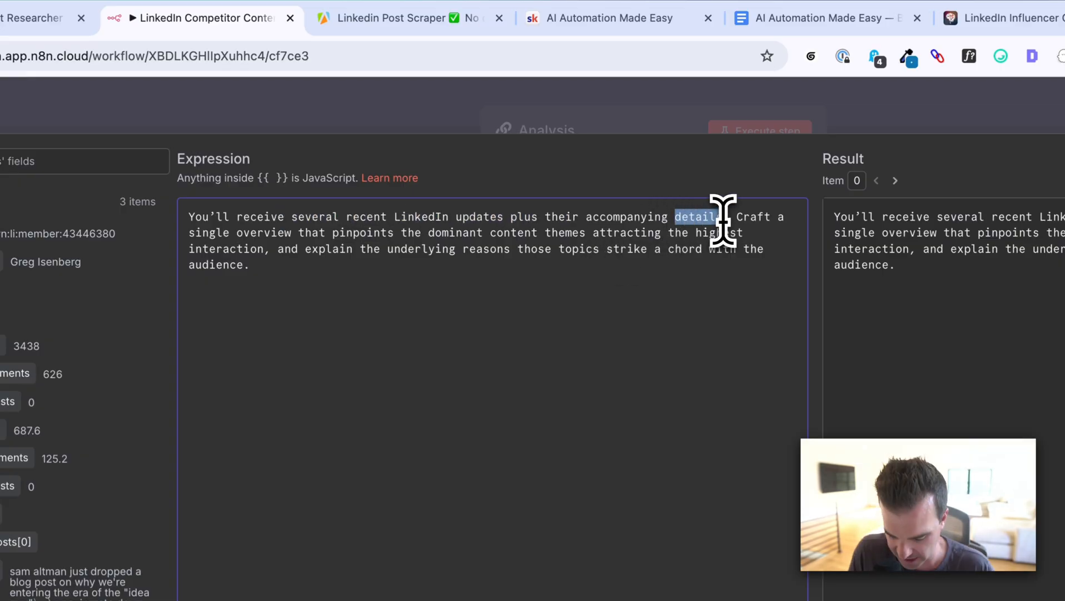
type("engagement metri")
type("cs")
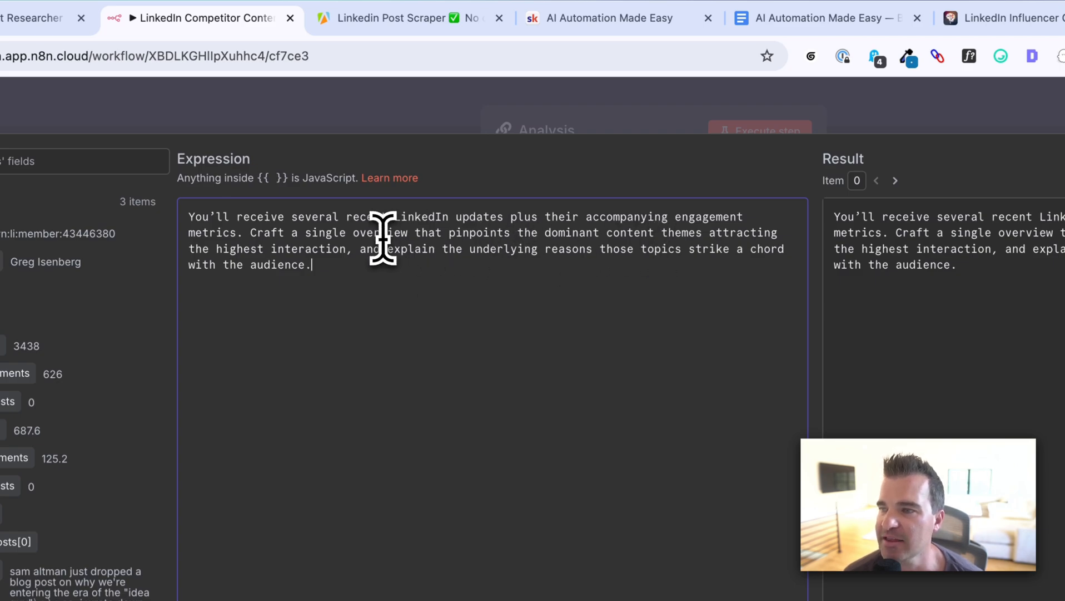
Replace "interaction" with "engageement" in the system message and close the expression editor
left_click_drag(275, 260, 294, 252)
left_click(278, 249)
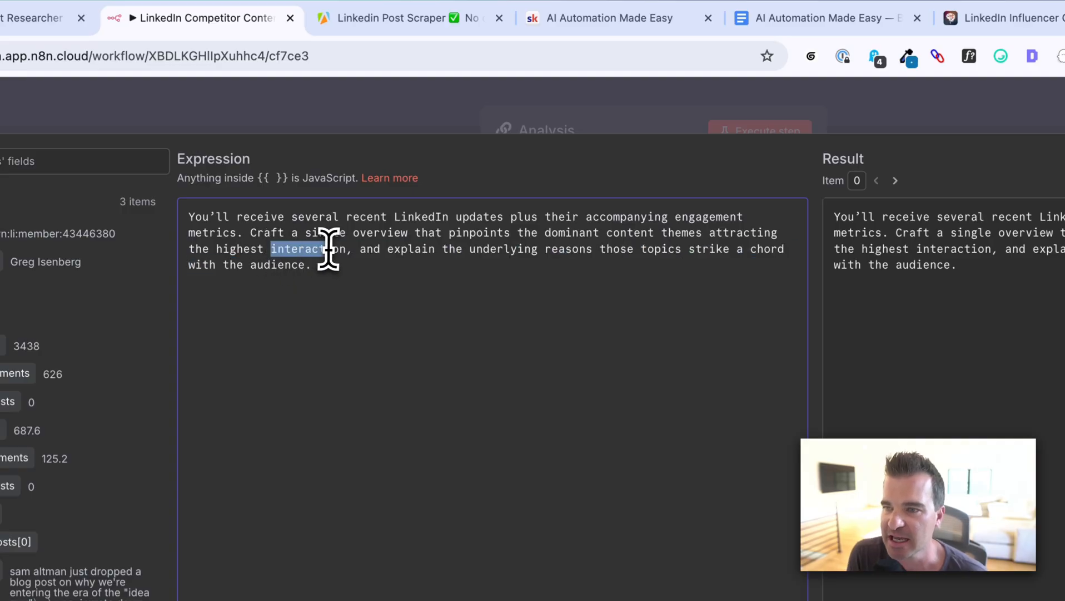
type("engageement")
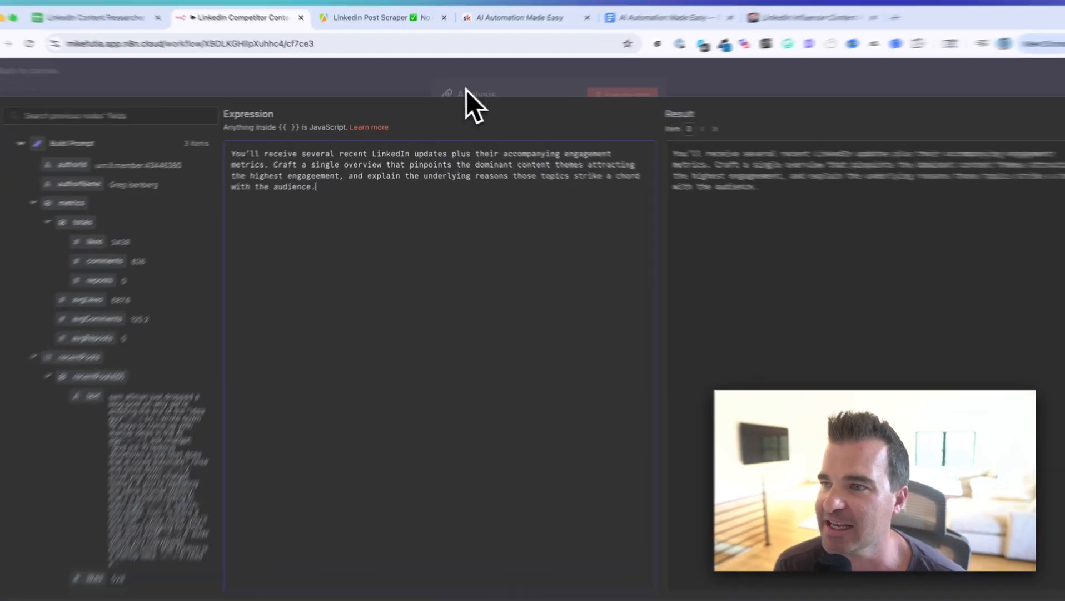
left_click(468, 90)
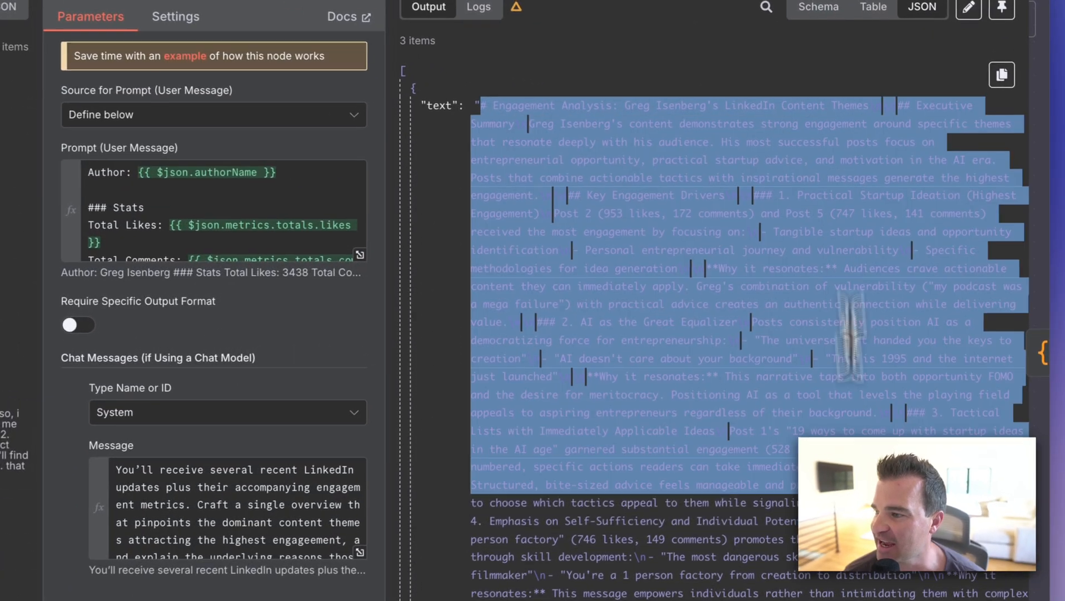
Highlight the first analysis text in the Analysis node's JSON output, look through the remaining items, and return to the canvas
left_click_drag(694, 171, 909, 424)
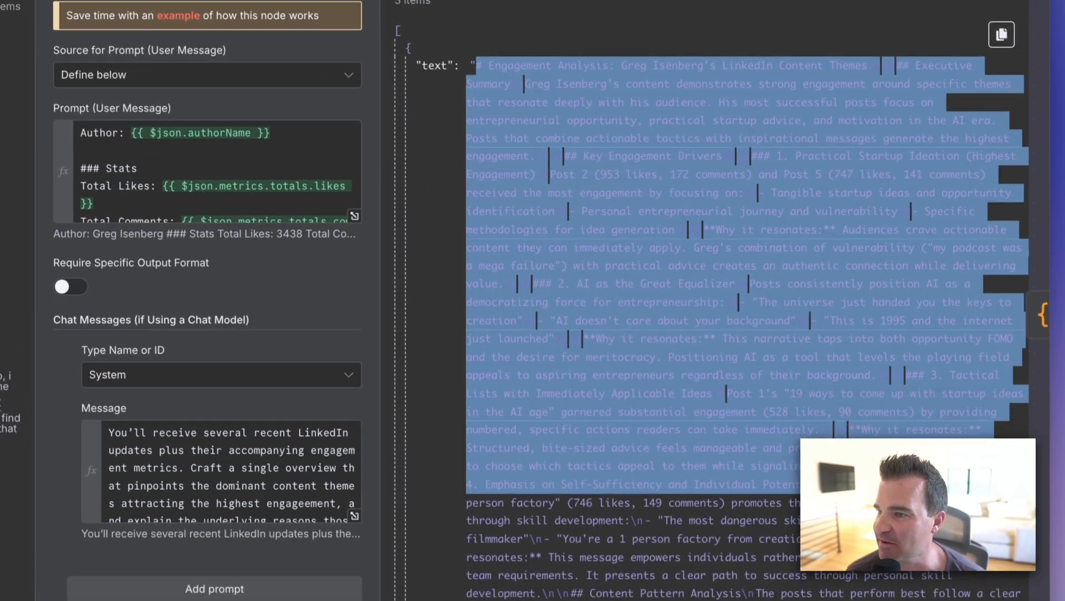
left_click(740, 432)
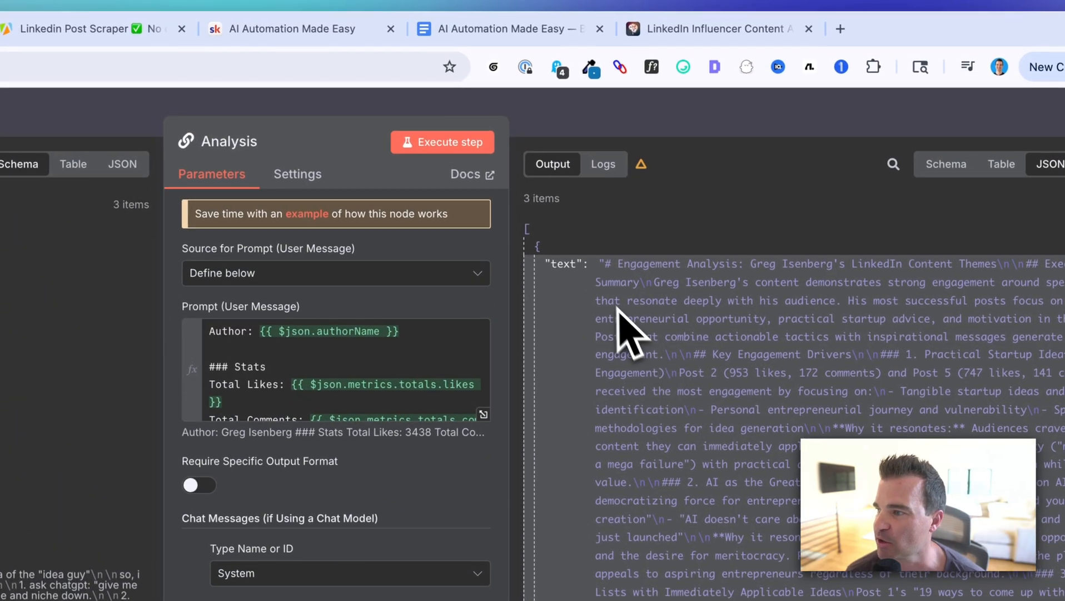
left_click_drag(599, 264, 801, 469)
left_click(717, 600)
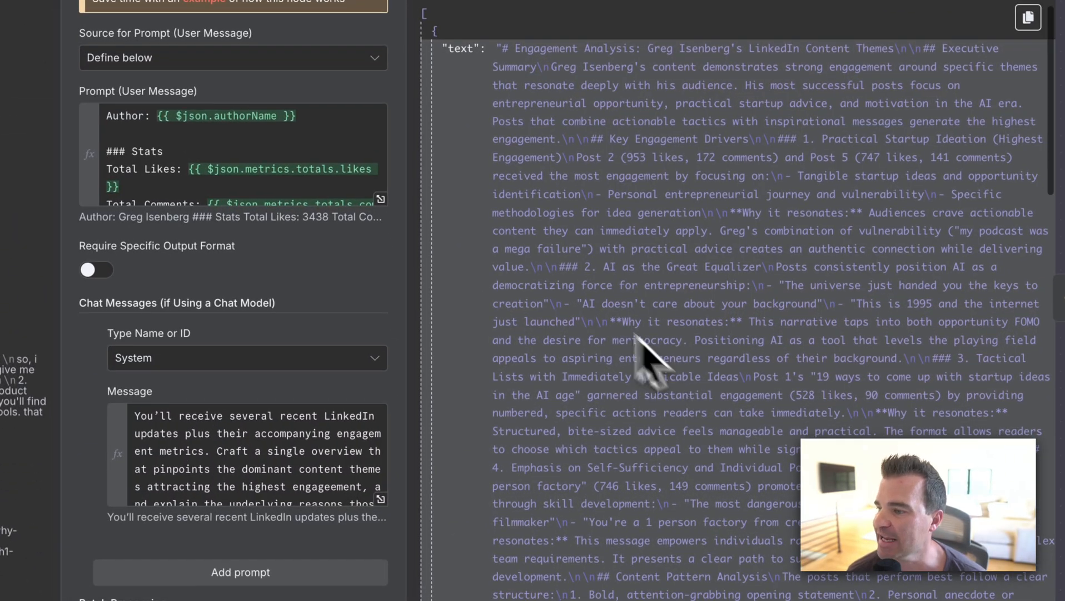
scroll(640, 334, "down", 8)
scroll(648, 327, "up", 8)
scroll(647, 326, "down", 10)
scroll(645, 327, "down", 12)
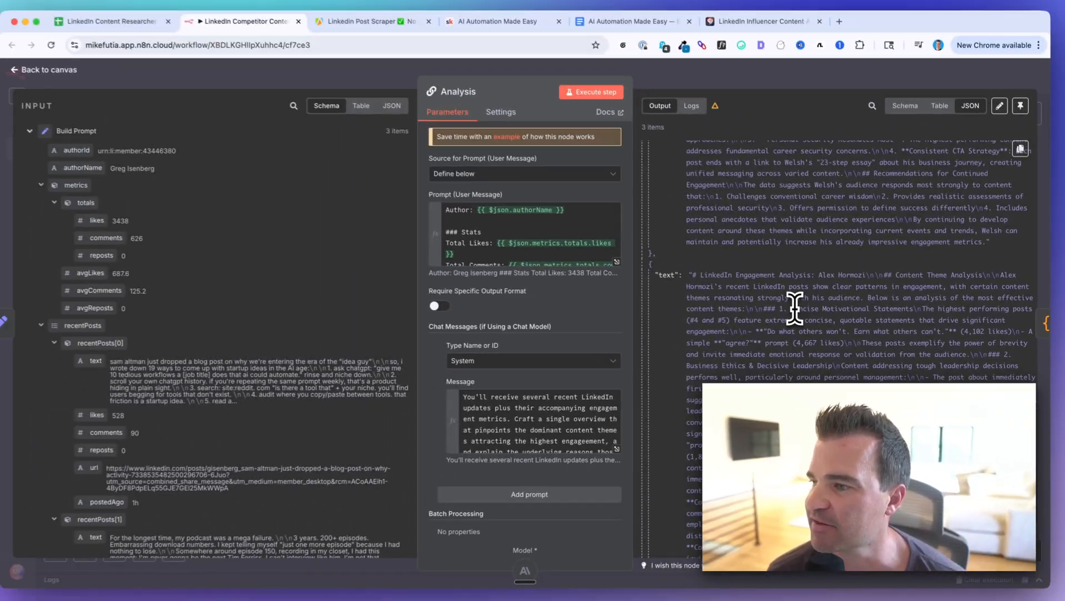
scroll(795, 308, "down", 3)
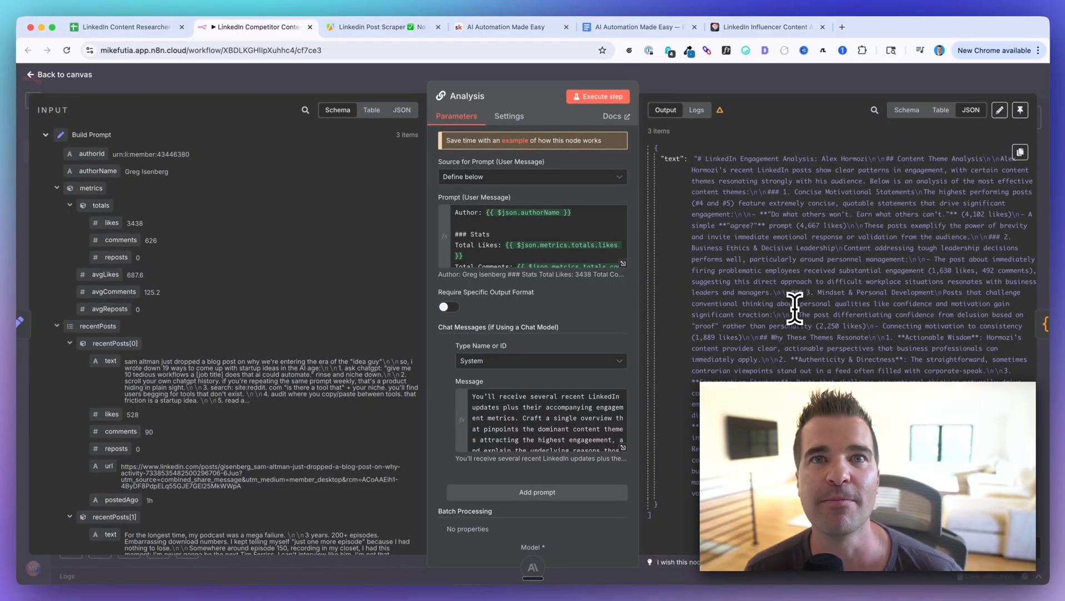
key("Escape")
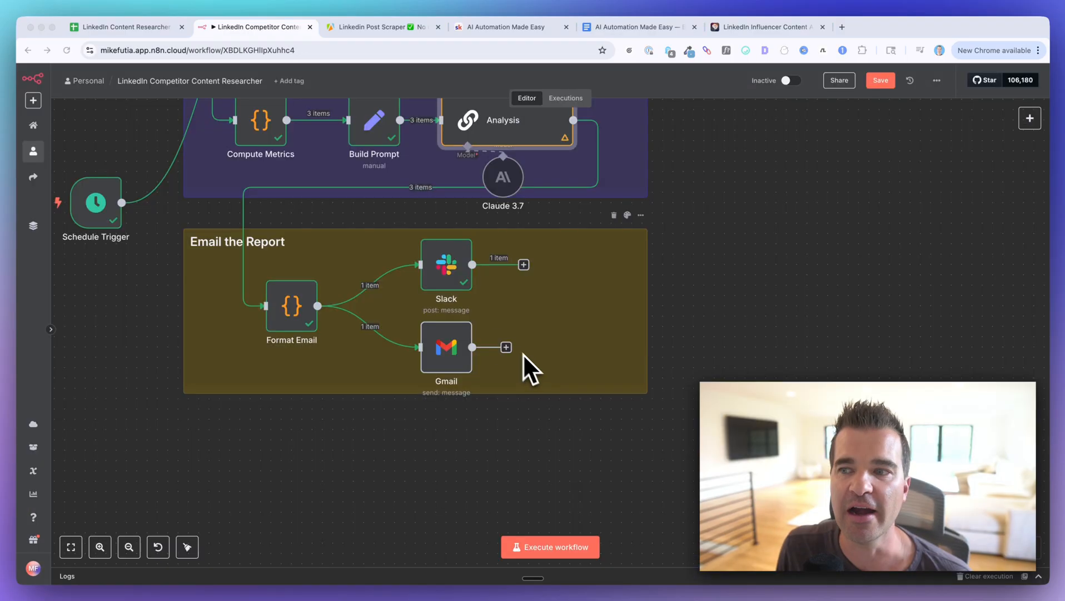
View the Analysis and Email the Report sections, reopen the Analysis node to review its output, and return to the canvas
scroll(524, 355, "down", 2)
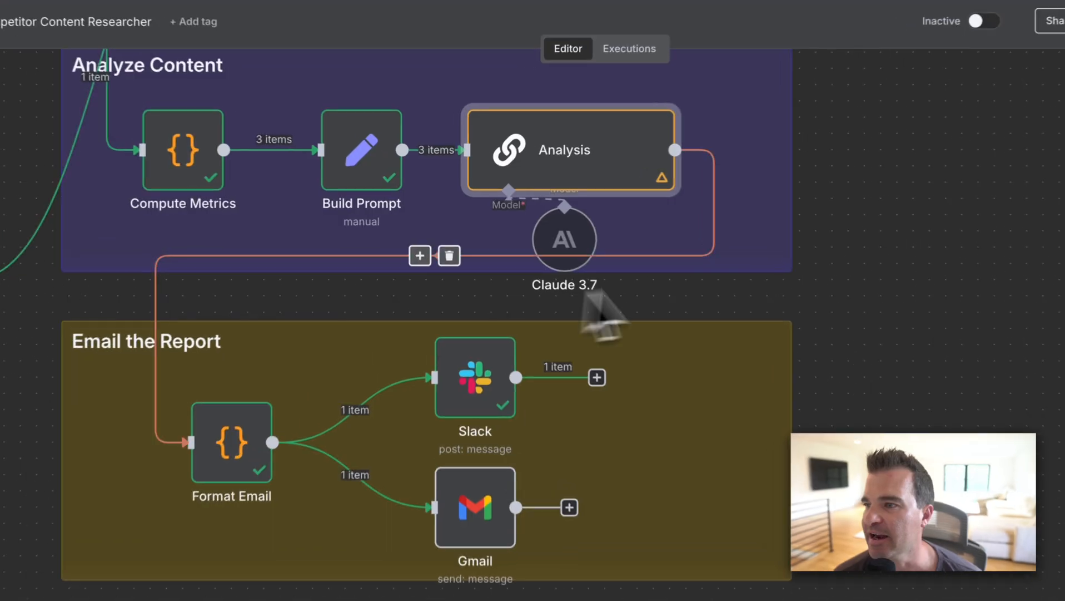
scroll(610, 255, "up", 2)
scroll(697, 278, "down", 1)
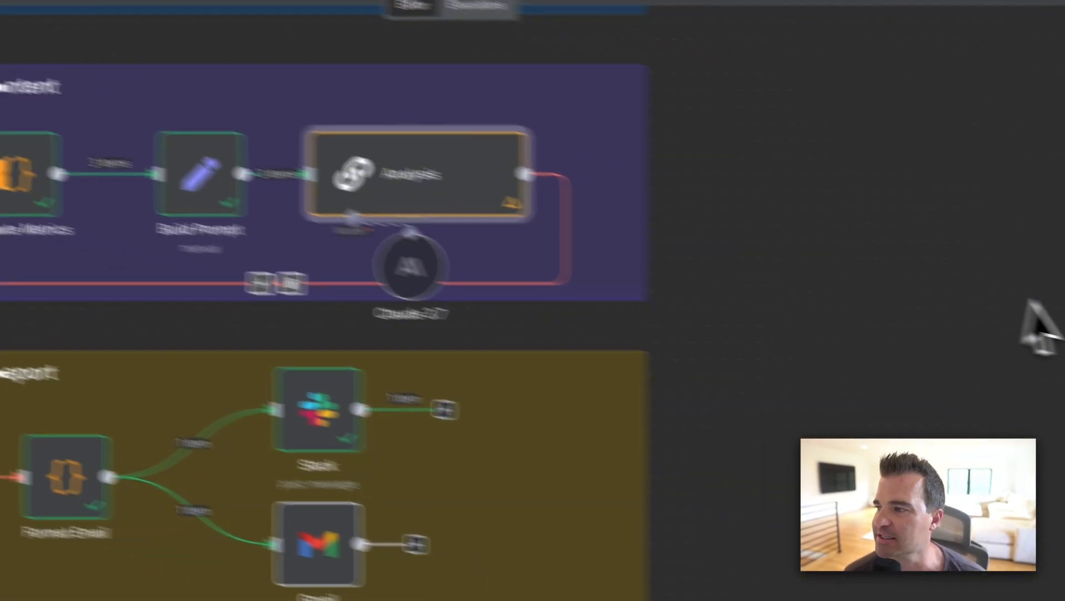
double_click(410, 176)
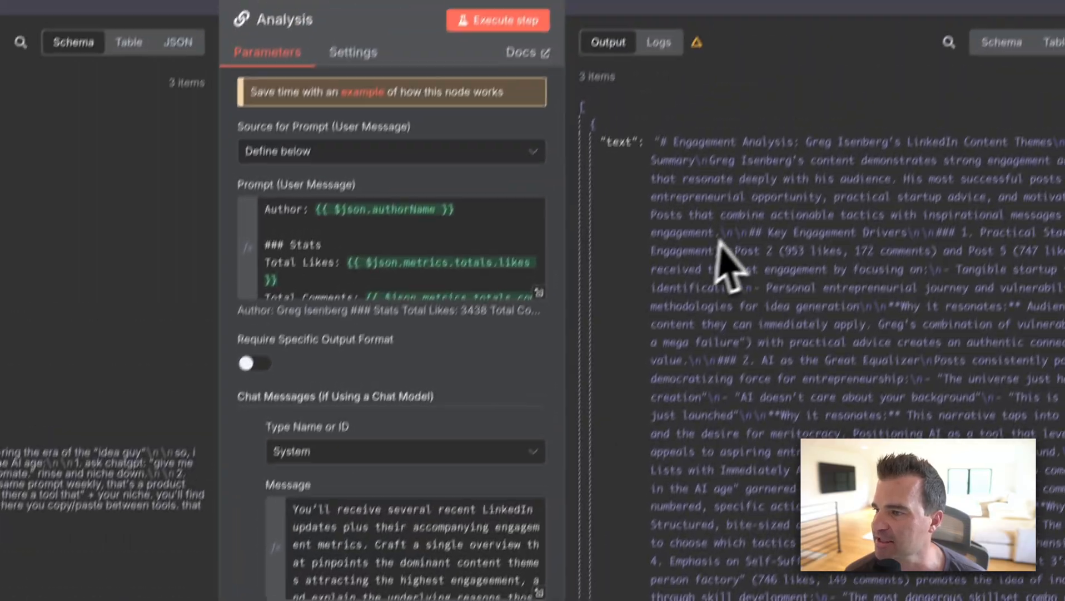
scroll(680, 267, "down", 5)
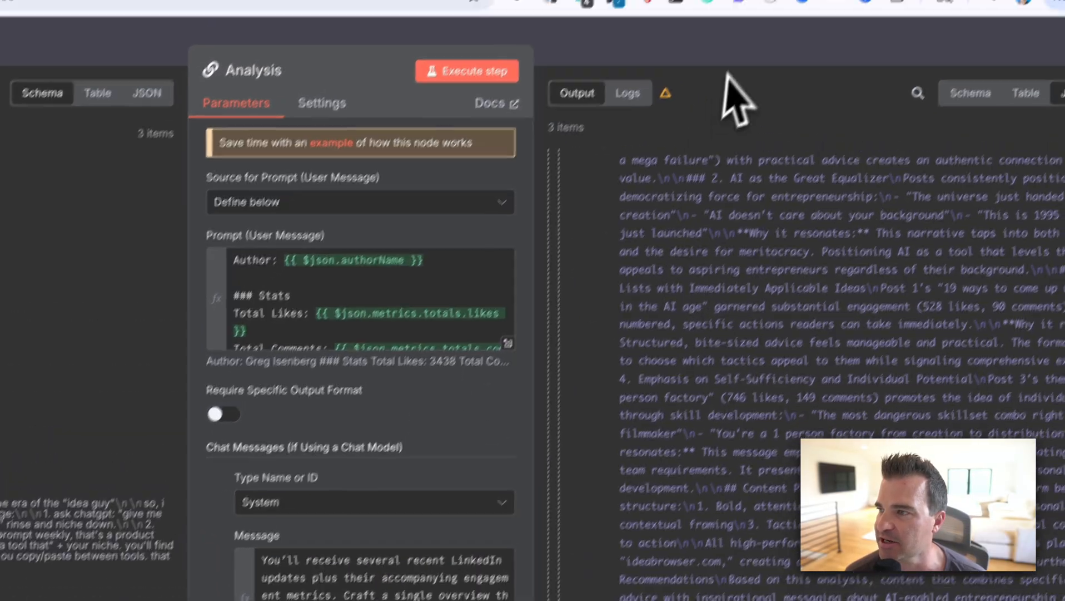
key("Escape")
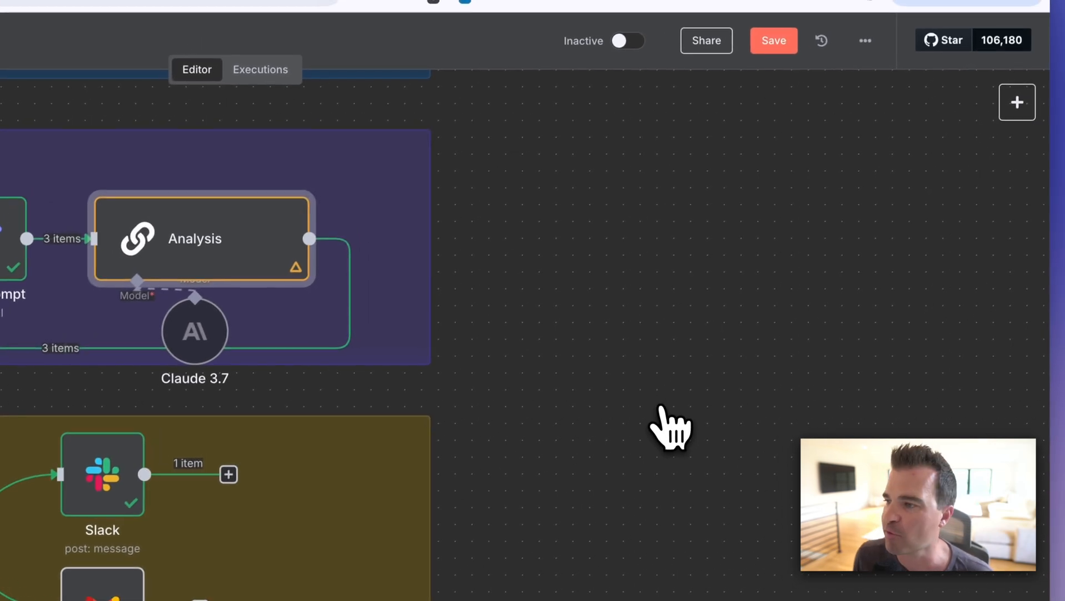
Search the node library for "code" and close it without adding a node
left_click(1018, 108)
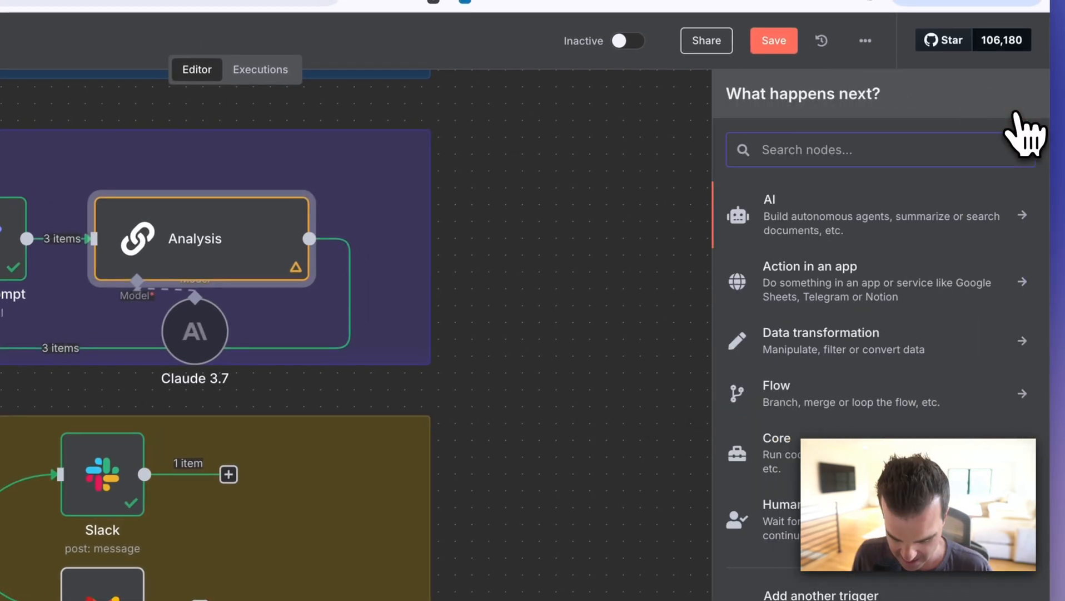
type("code")
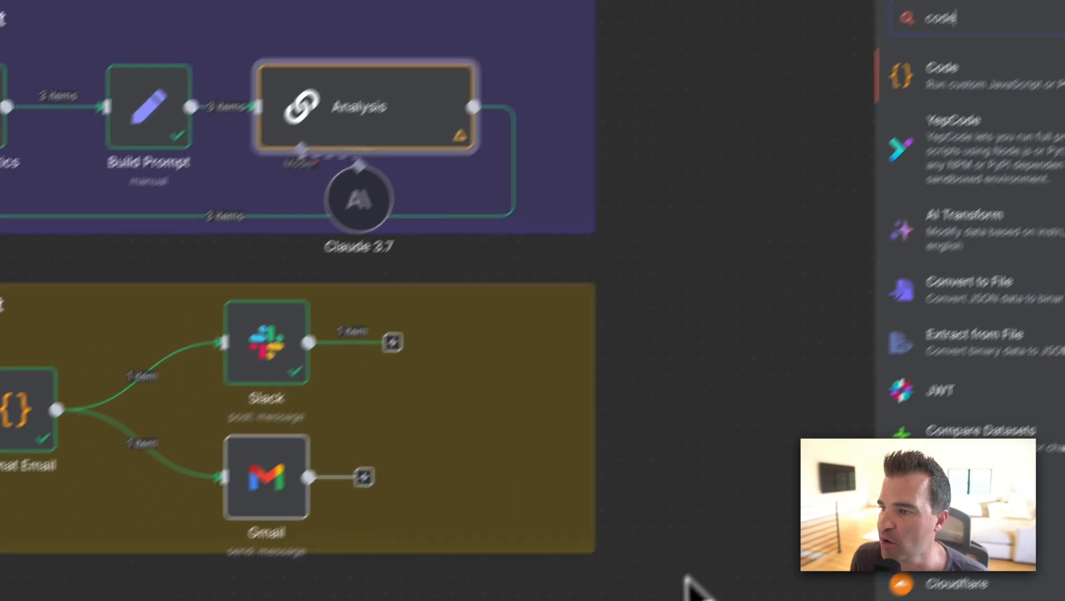
left_click(692, 580)
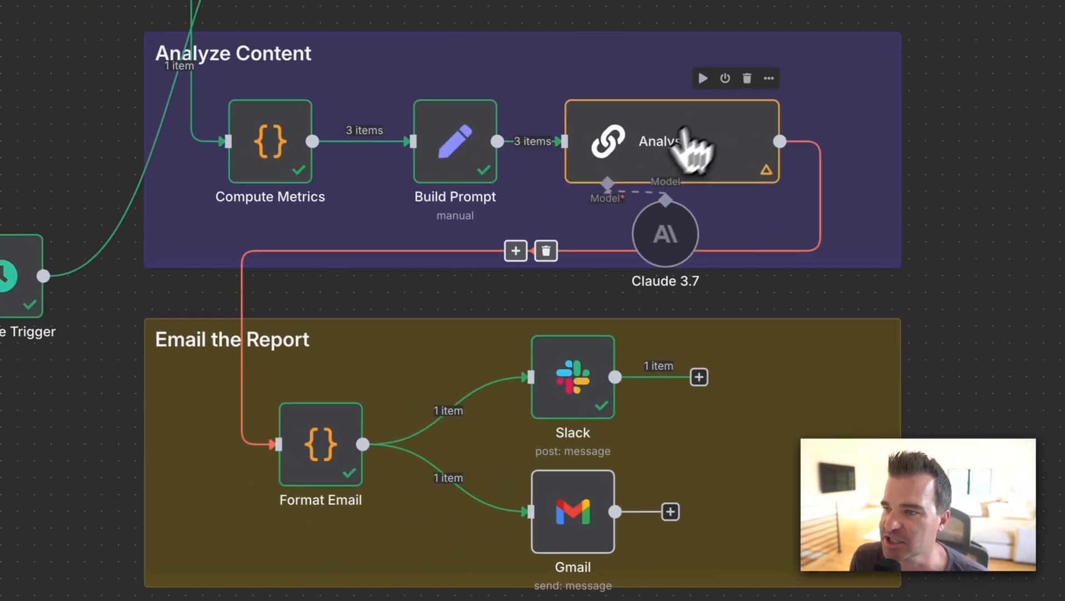
Open the Format Email node and examine its JavaScript code from the beginning
left_click(308, 465)
double_click(328, 484)
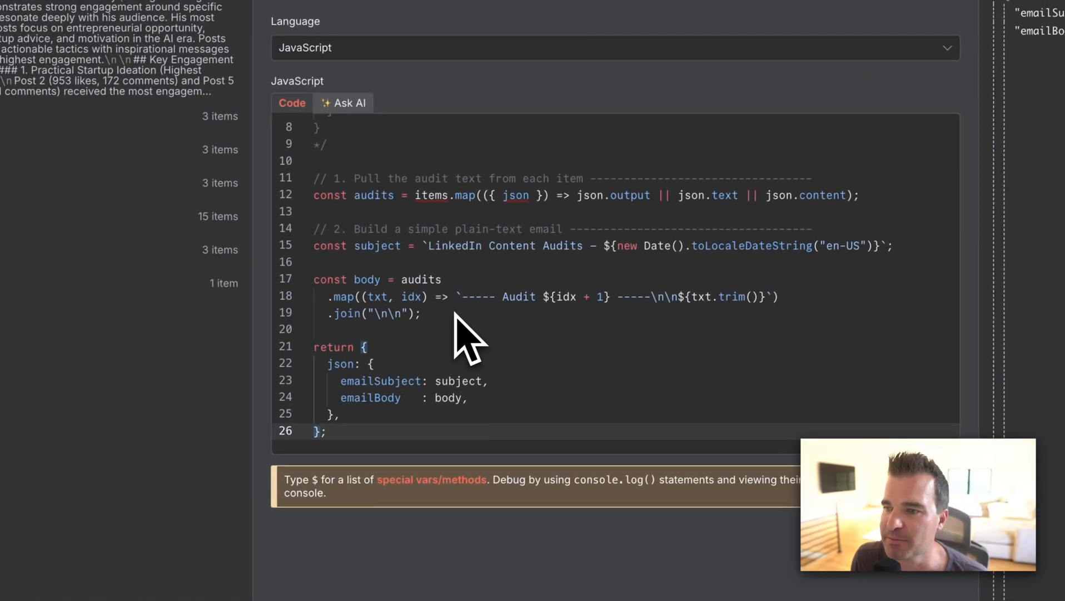
scroll(461, 321, "up", 3)
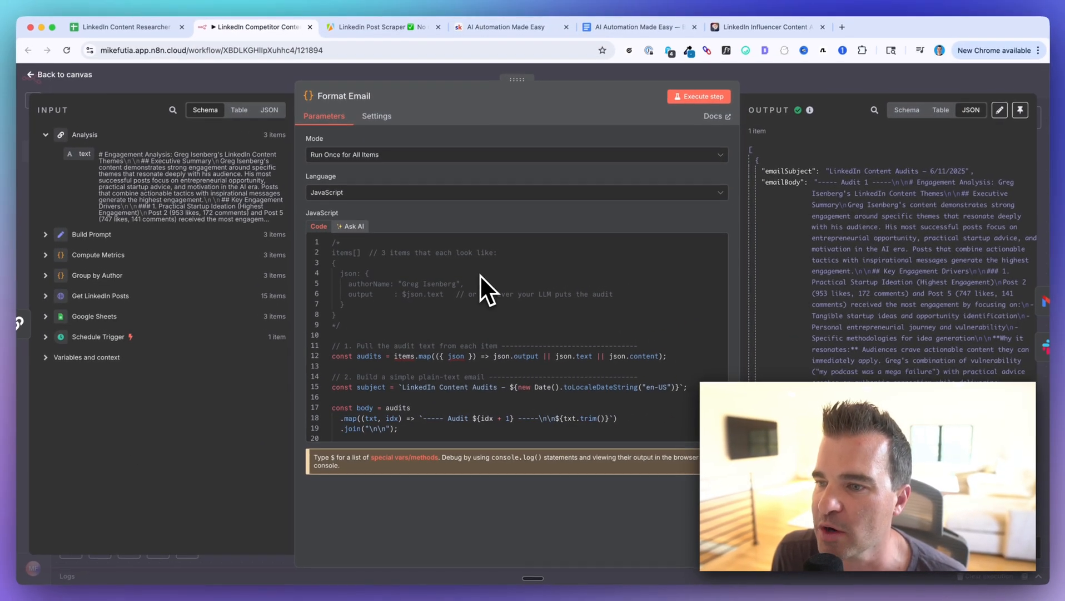
Examine the rest of the Format Email JavaScript code down to the return block and its emailBody JSON output
scroll(481, 288, "down", 3)
scroll(877, 272, "down", 3)
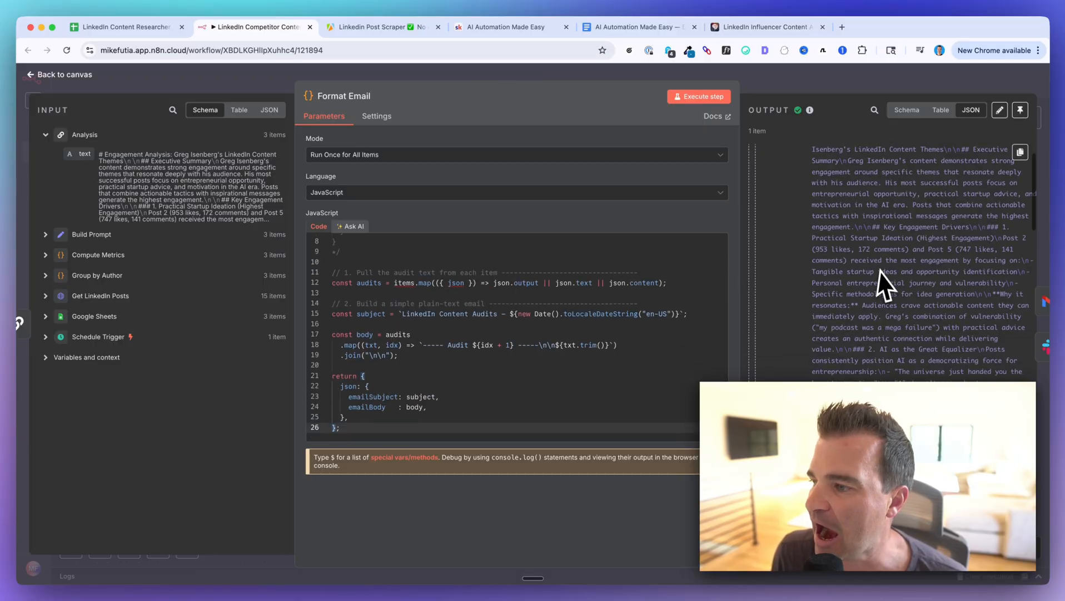
scroll(877, 273, "up", 3)
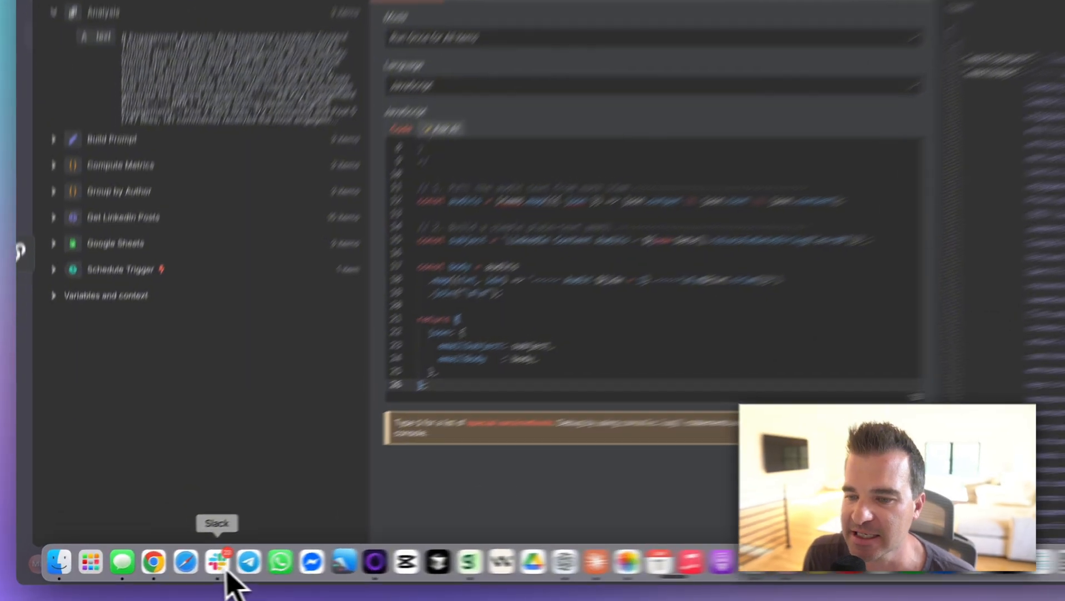
Switch to Slack and read the Audit 1 message in n8n-testing through its recommendations, highlighting the Executive Summary heading
left_click(280, 577)
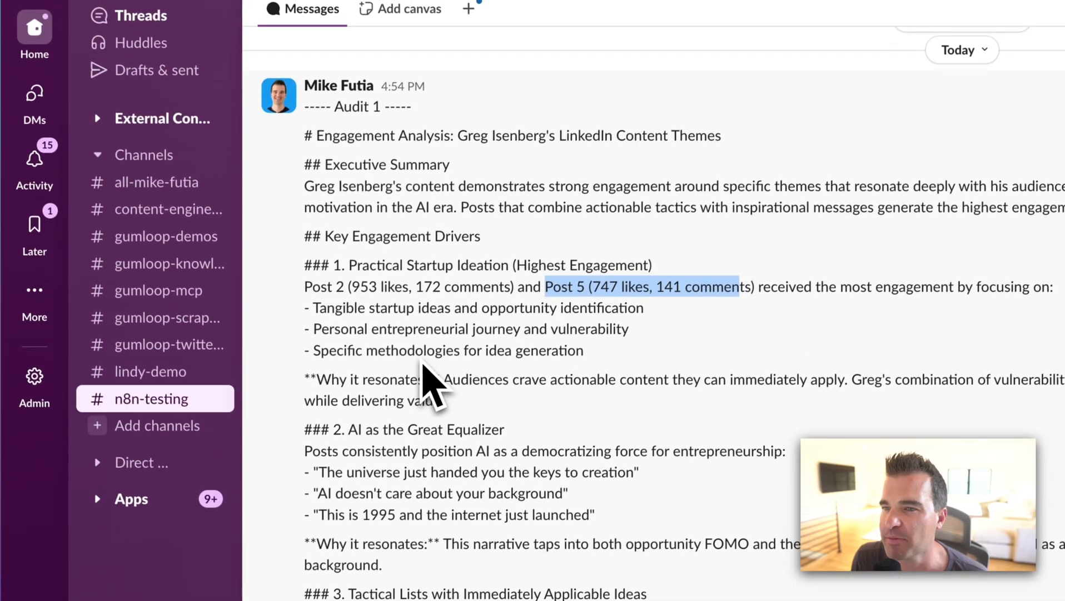
left_click_drag(305, 162, 450, 162)
scroll(575, 214, "down", 3)
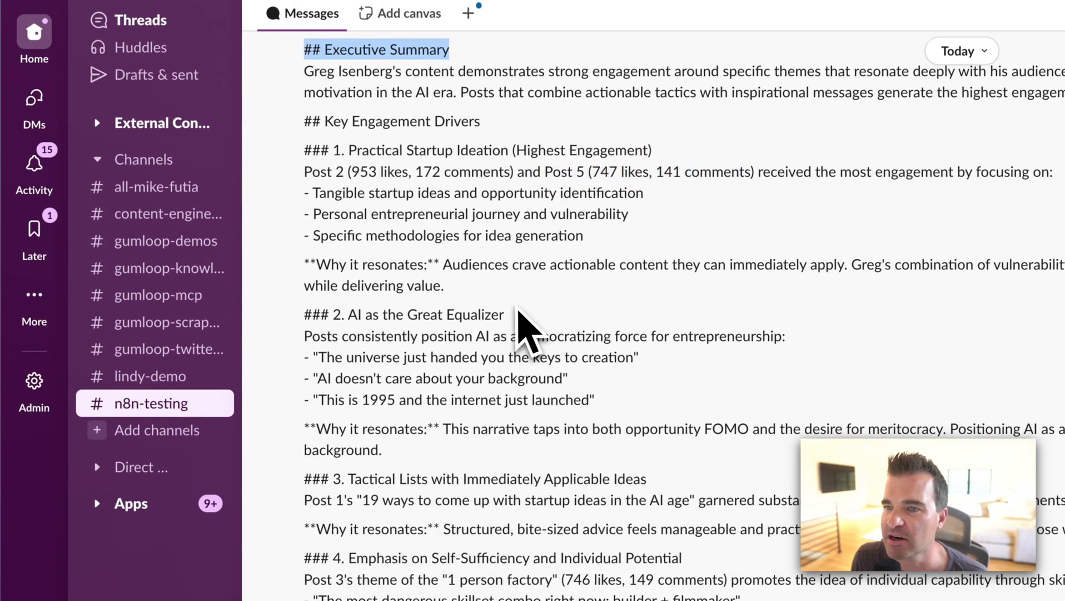
left_click_drag(306, 193, 563, 192)
scroll(566, 196, "down", 1)
scroll(562, 192, "down", 4)
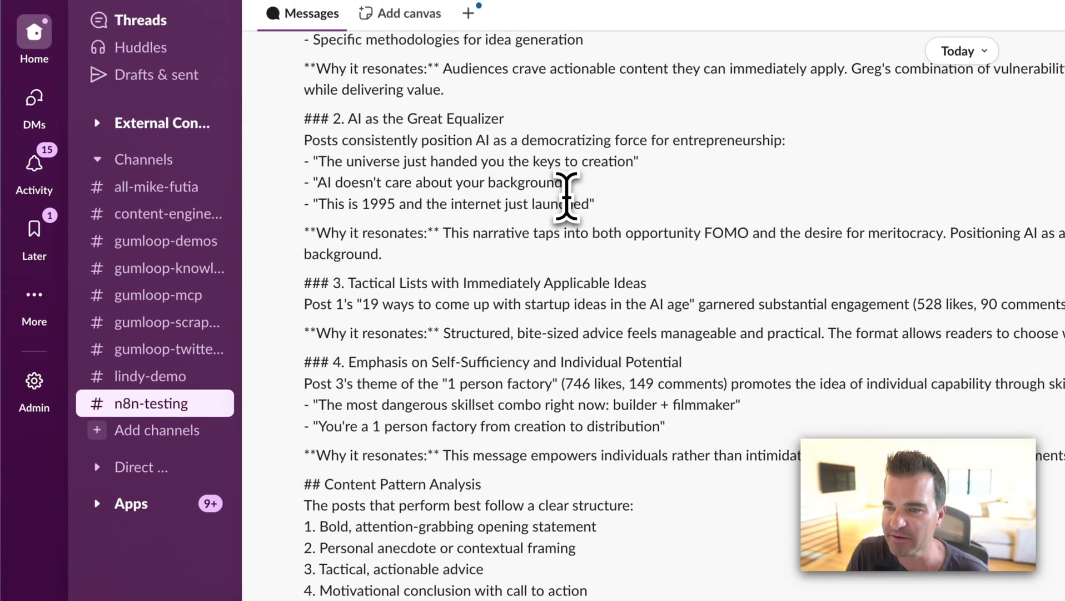
scroll(365, 192, "down", 3)
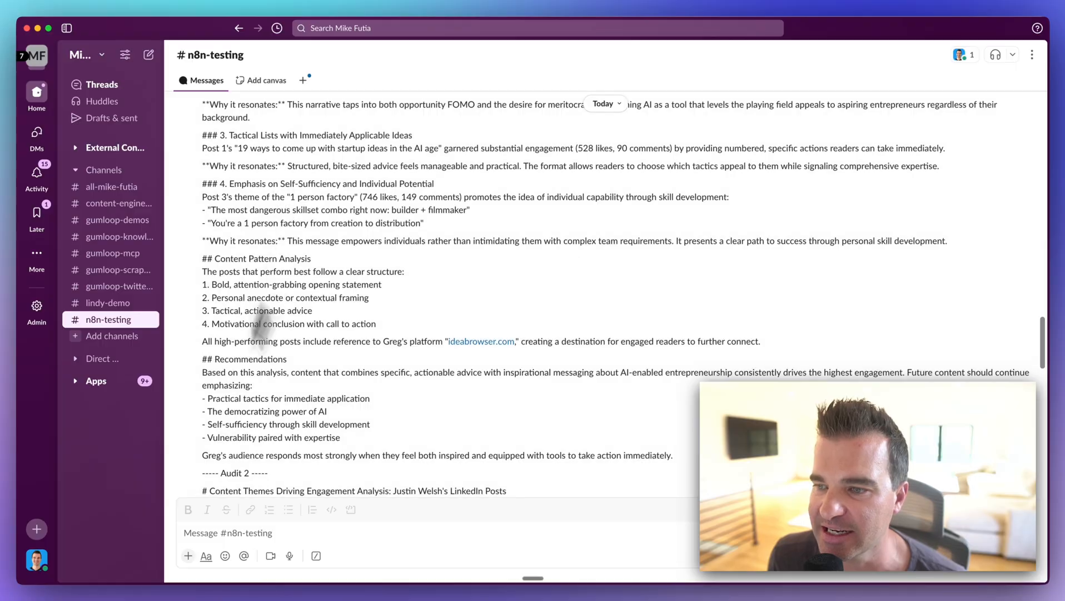
Switch back to n8n in Chrome, review the Format Email code and combined JSON output, highlight the item count, and return to the canvas
left_click(119, 587)
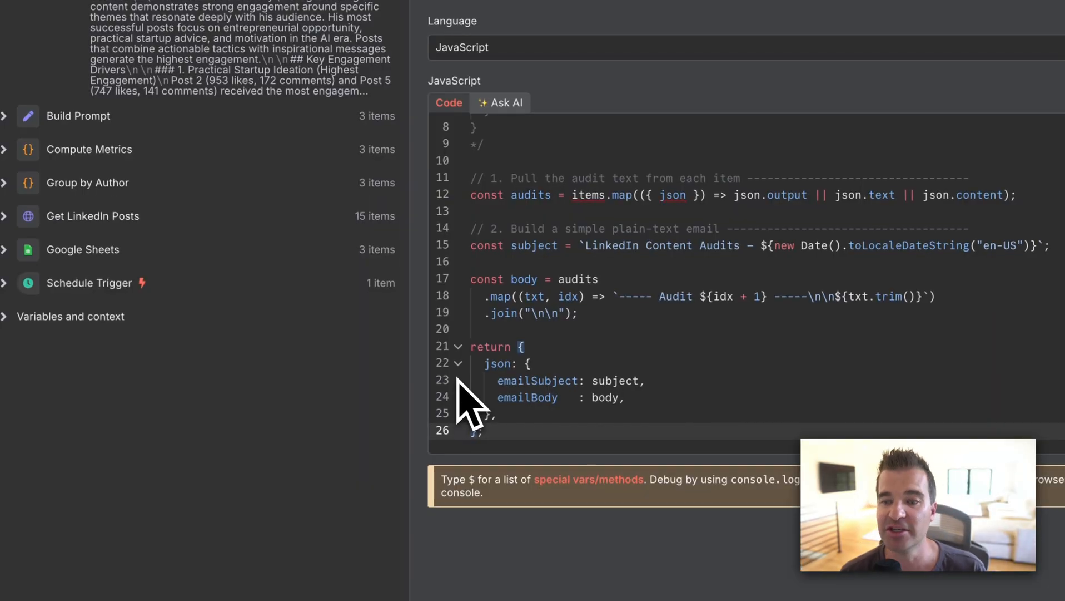
scroll(523, 322, "up", 3)
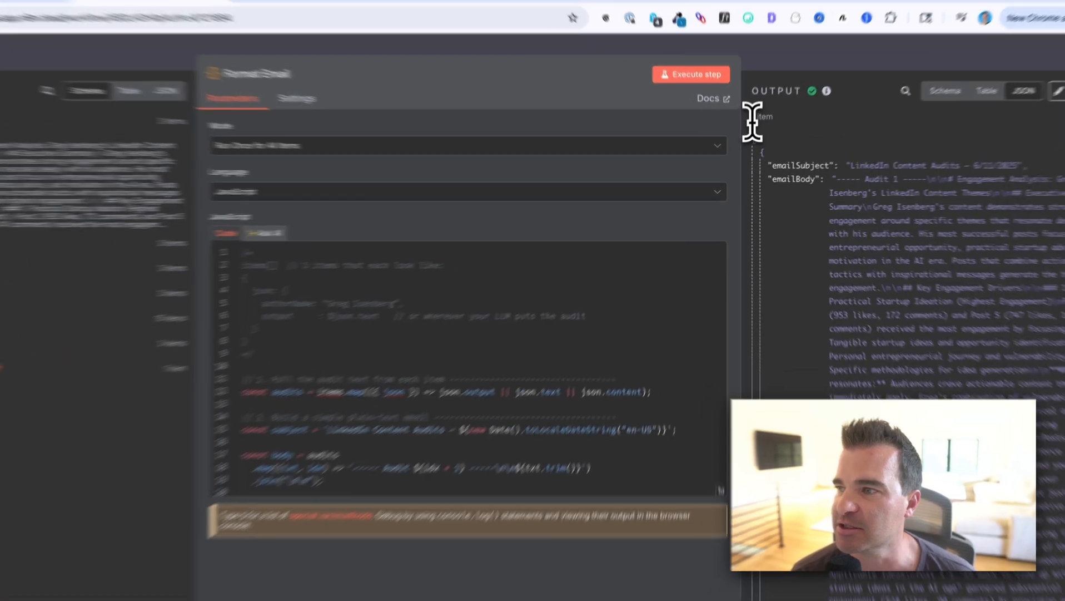
left_click_drag(749, 131, 768, 132)
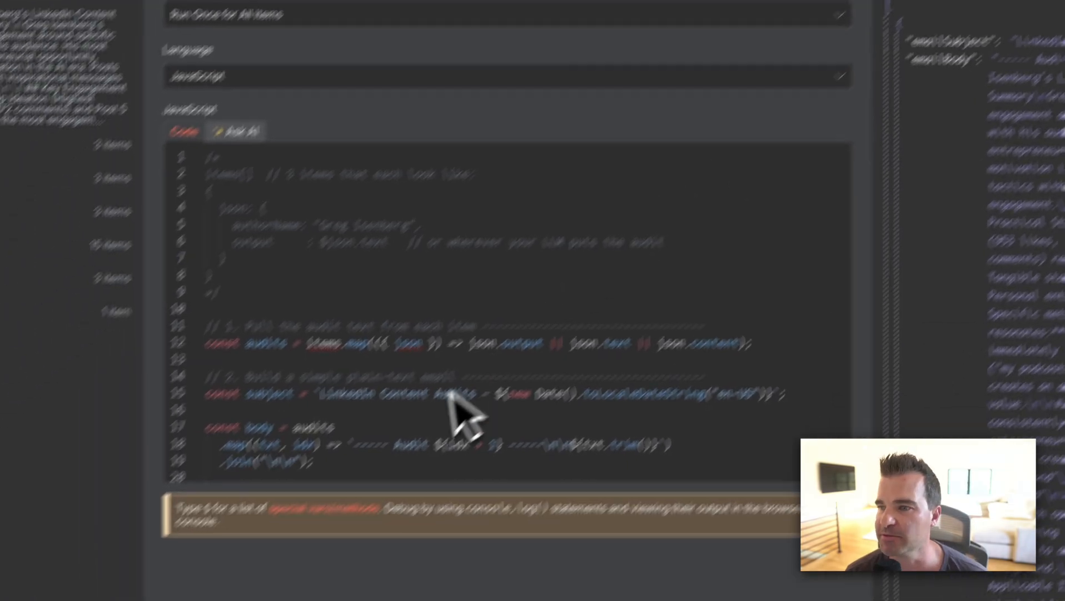
scroll(251, 447, "down", 3)
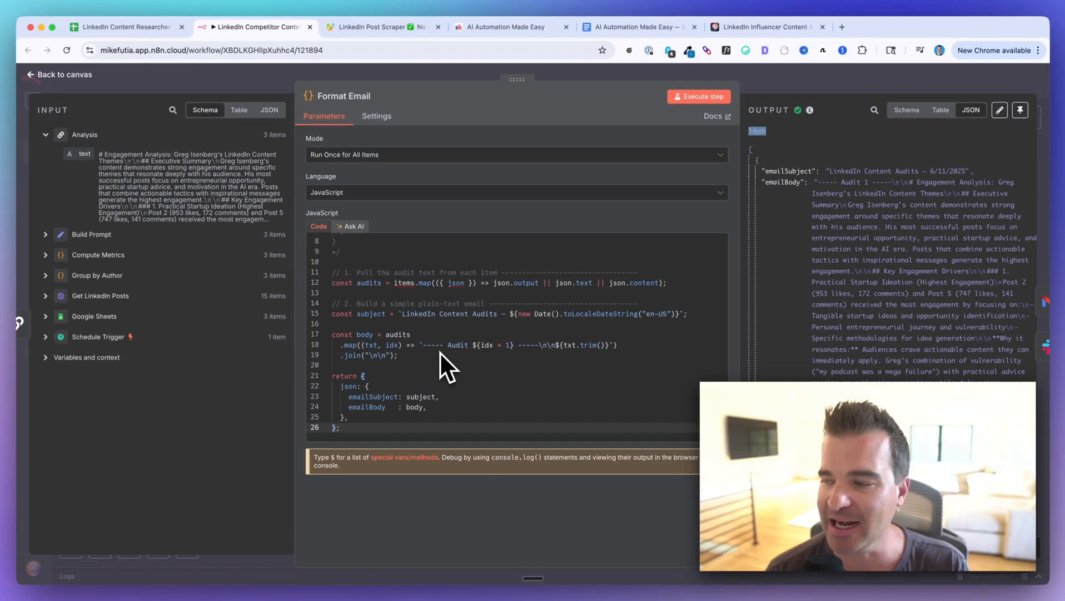
scroll(875, 350, "down", 10)
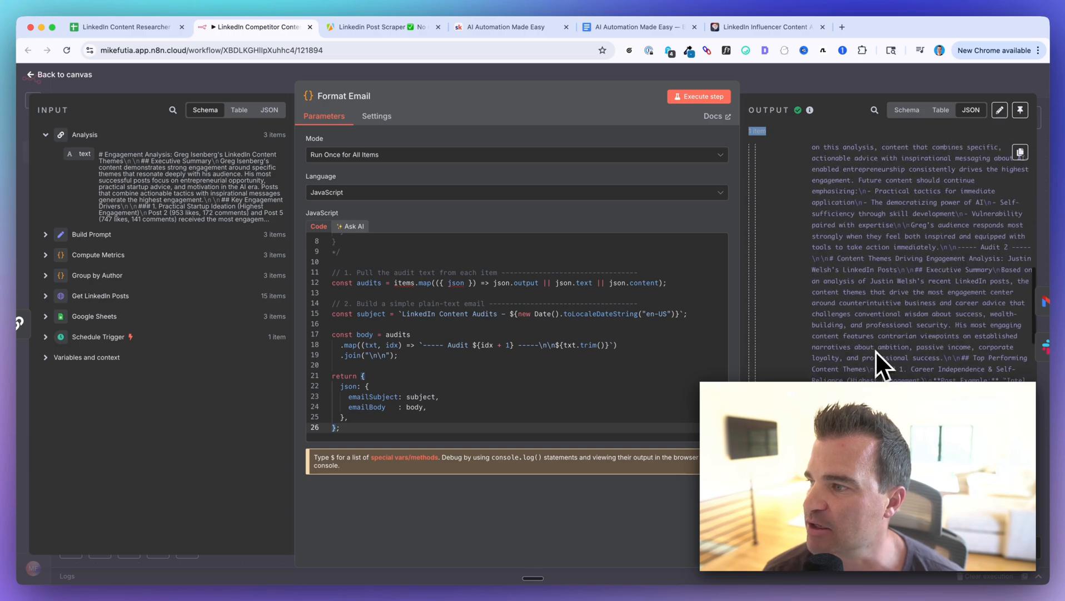
scroll(876, 350, "up", 10)
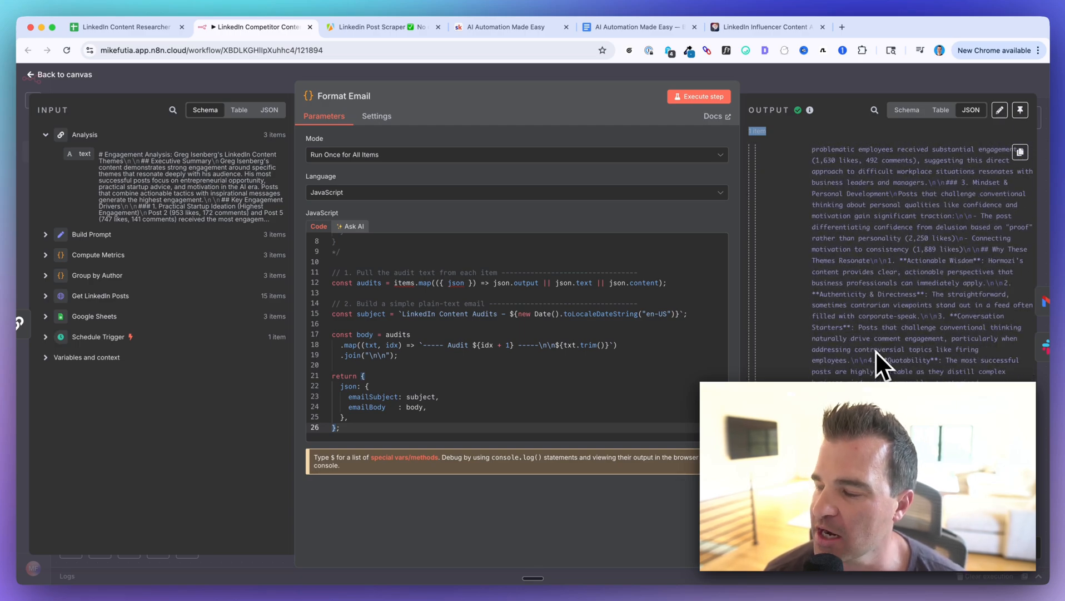
scroll(875, 350, "up", 3)
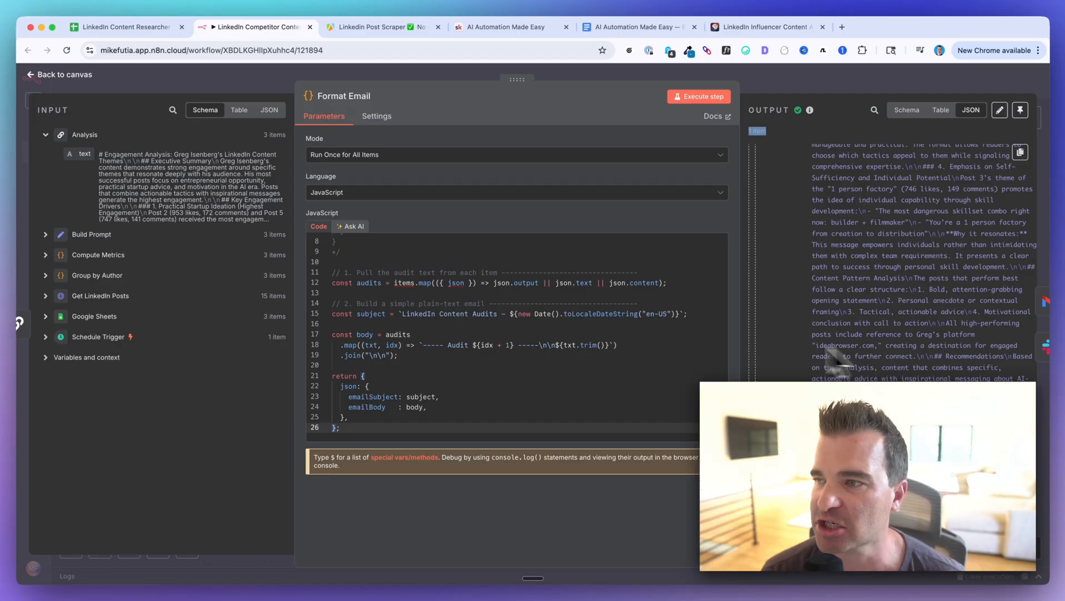
left_click(434, 72)
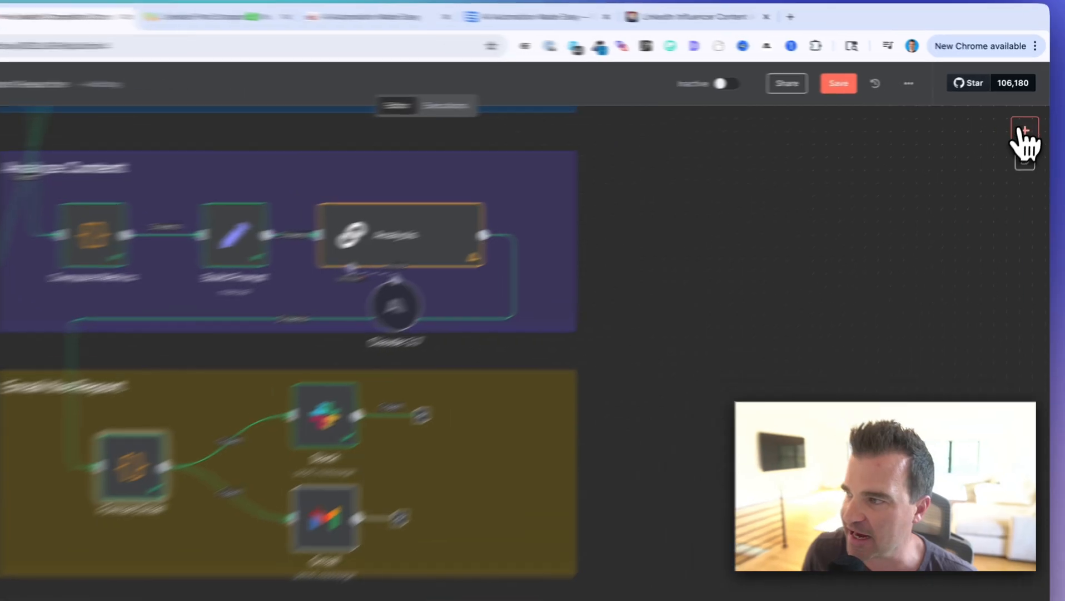
Search the node library for "slack", look through the available Slack actions, and close it without adding a node
left_click(1023, 131)
type("slack")
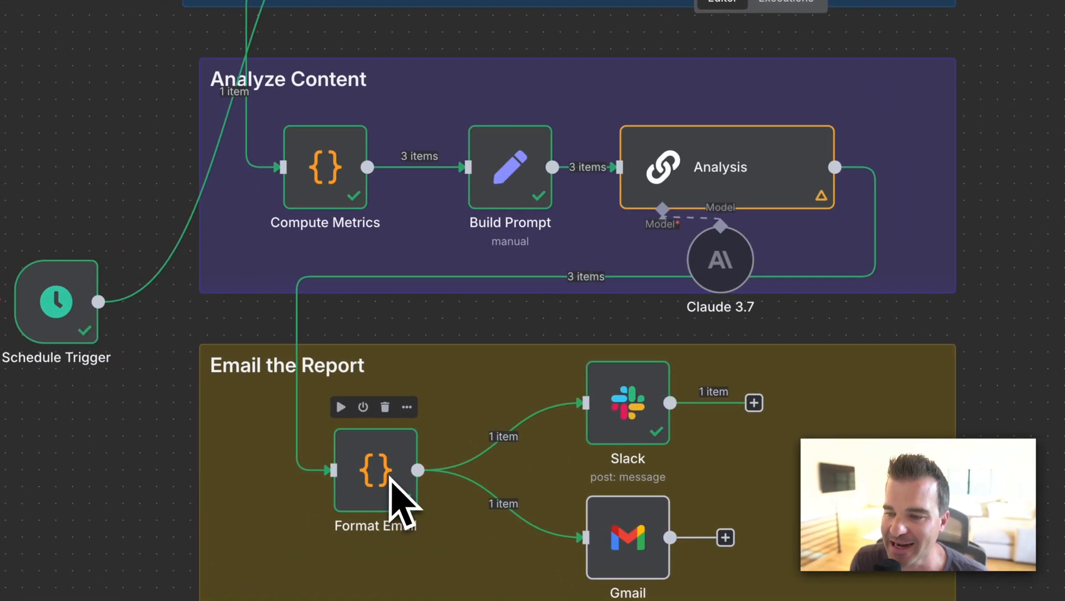
left_click(624, 442)
double_click(616, 424)
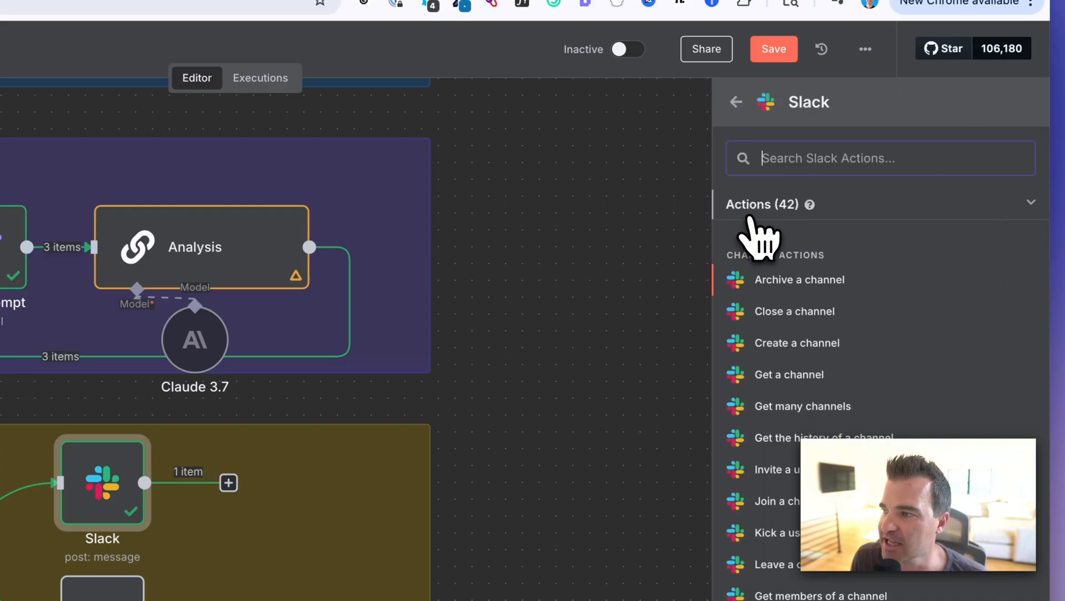
scroll(792, 414, "down", 1)
scroll(795, 419, "down", 7)
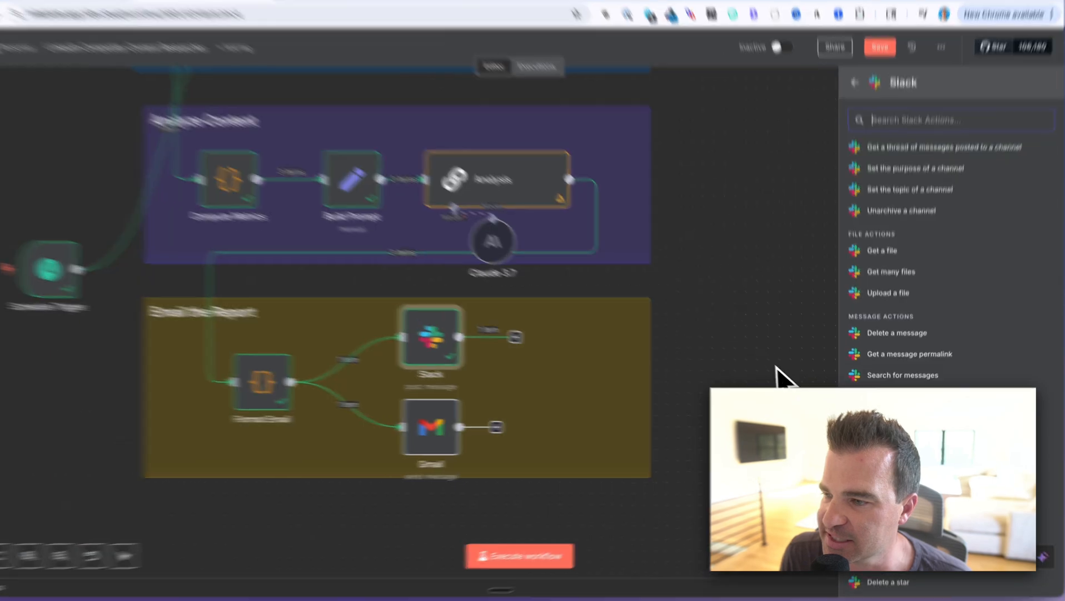
left_click(774, 371)
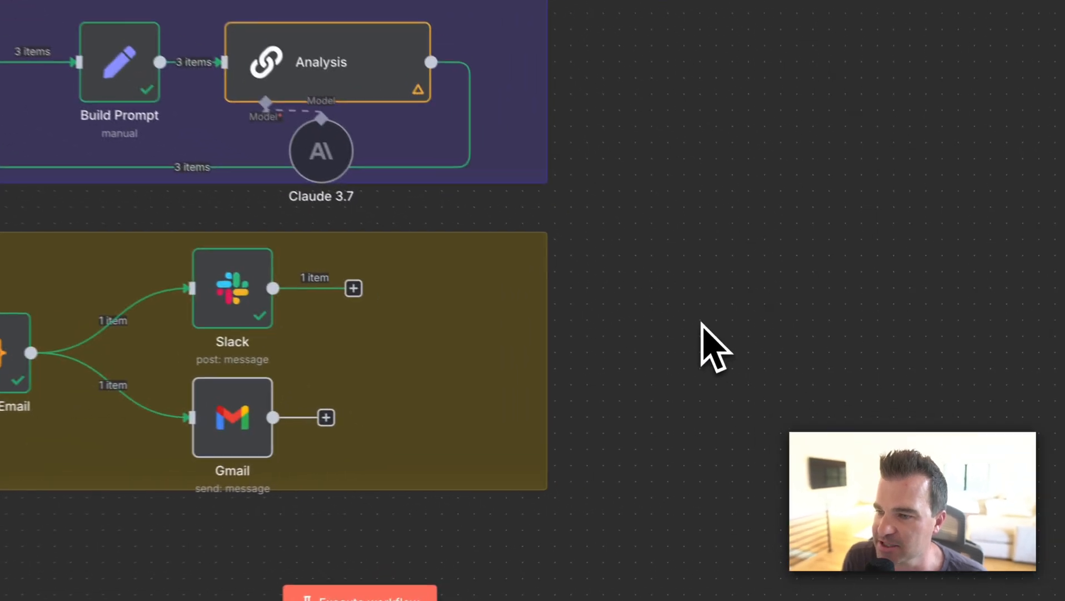
Open the Slack node and examine its message parameters and JSON output
double_click(428, 405)
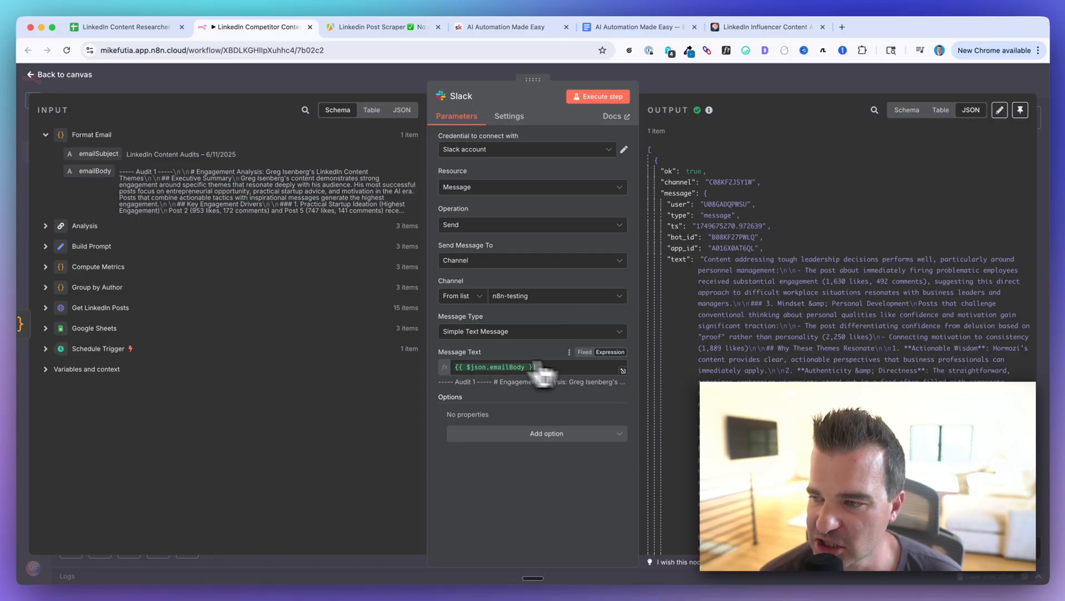
scroll(784, 361, "down", 10)
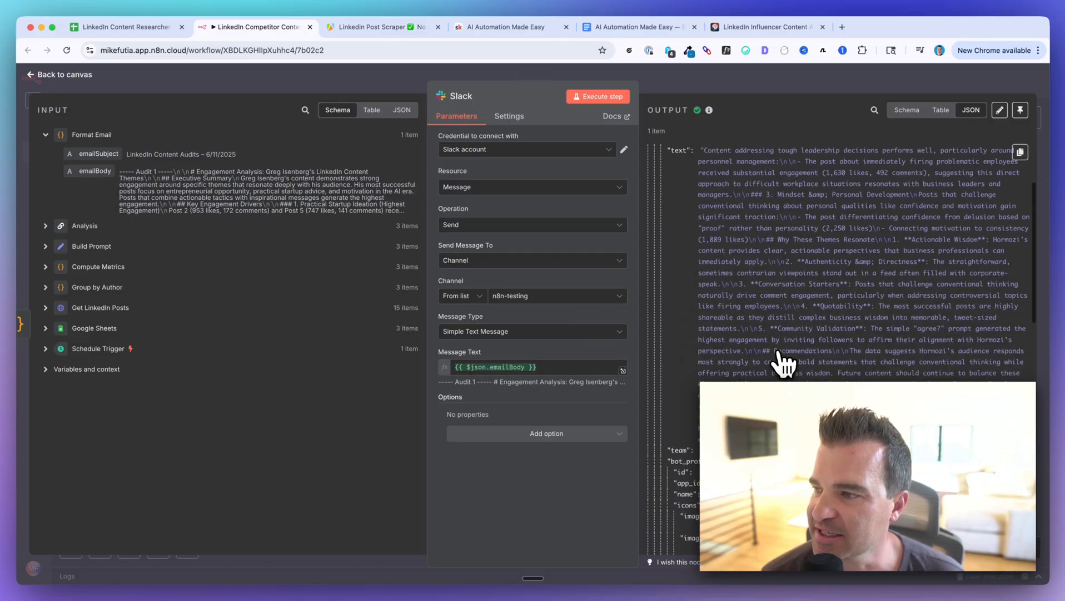
scroll(779, 361, "up", 8)
scroll(778, 365, "down", 3)
scroll(776, 305, "down", 3)
scroll(778, 302, "up", 5)
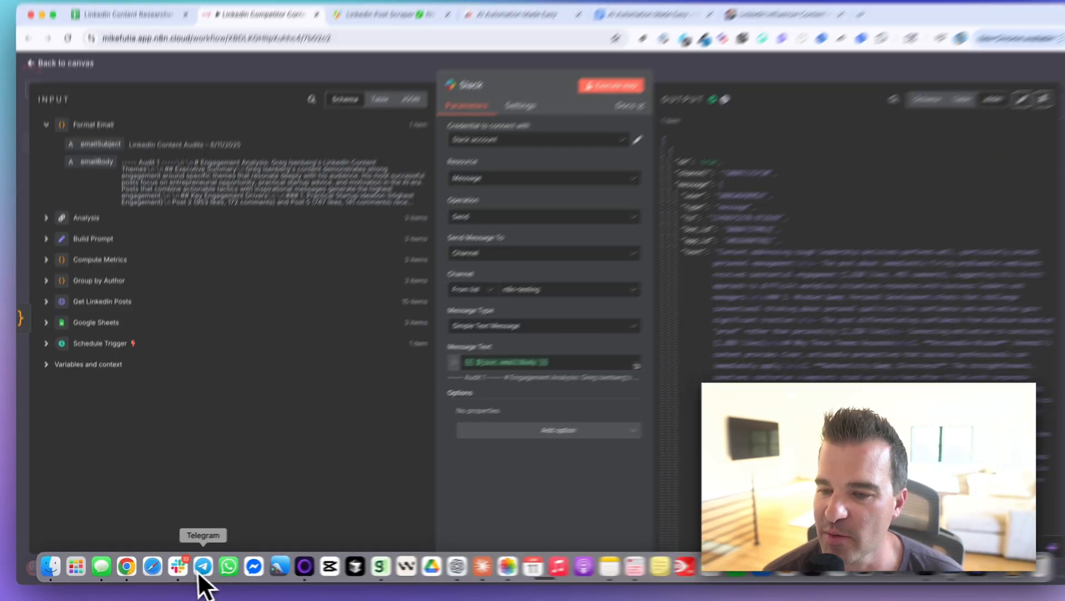
Switch to Slack and review the opening of Audit 1, highlighting its title, Executive Summary and Key Engagement Drivers headings
left_click(182, 570)
scroll(310, 254, "up", 5)
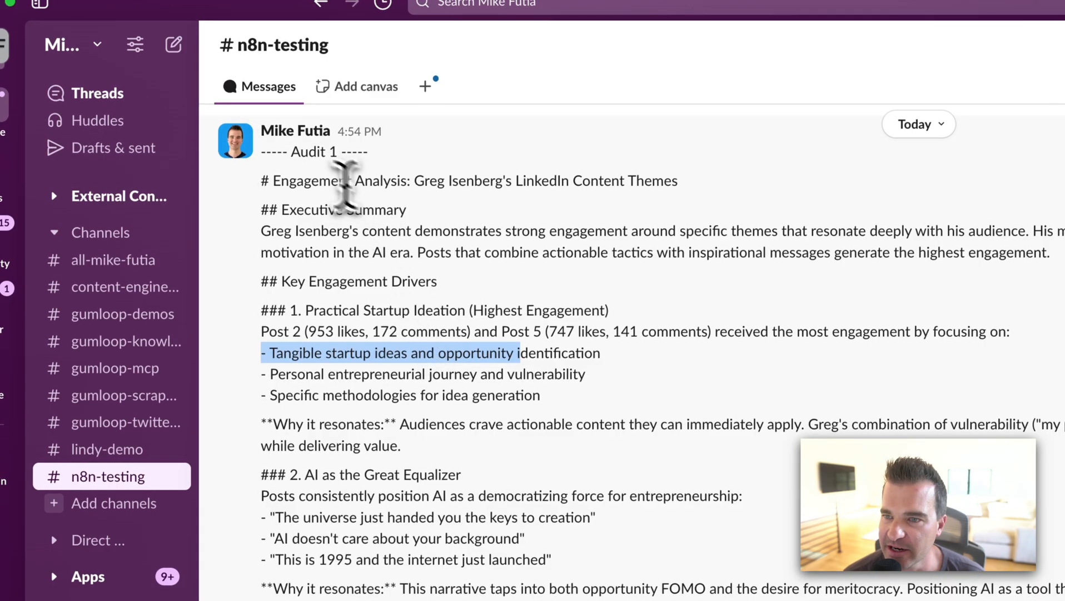
left_click_drag(266, 152, 560, 182)
scroll(305, 186, "down", 1)
left_click_drag(305, 189, 447, 207)
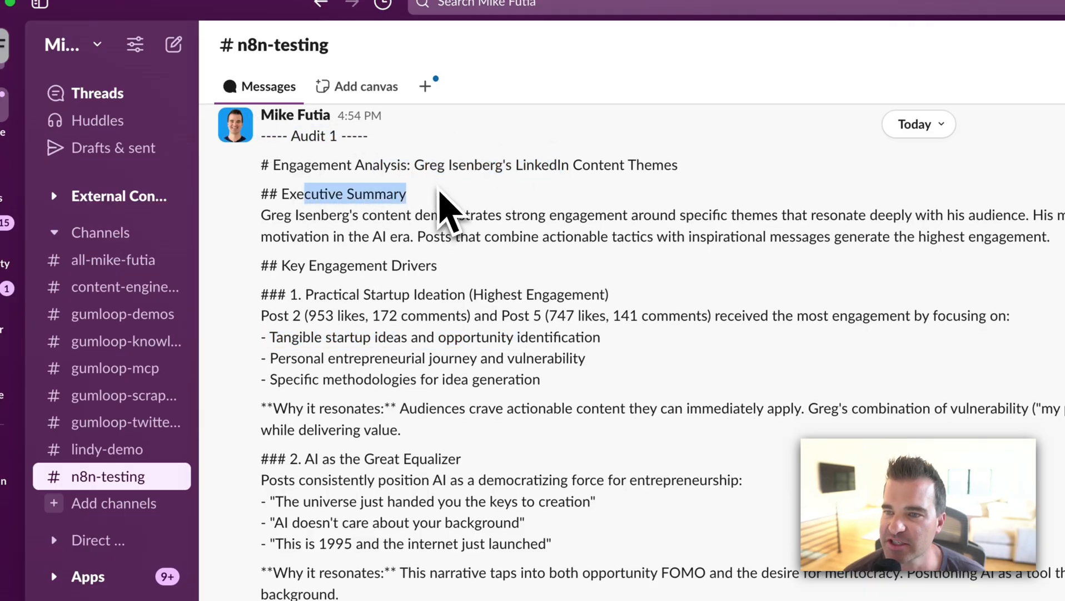
left_click_drag(336, 266, 488, 288)
scroll(489, 287, "down", 5)
scroll(490, 287, "down", 3)
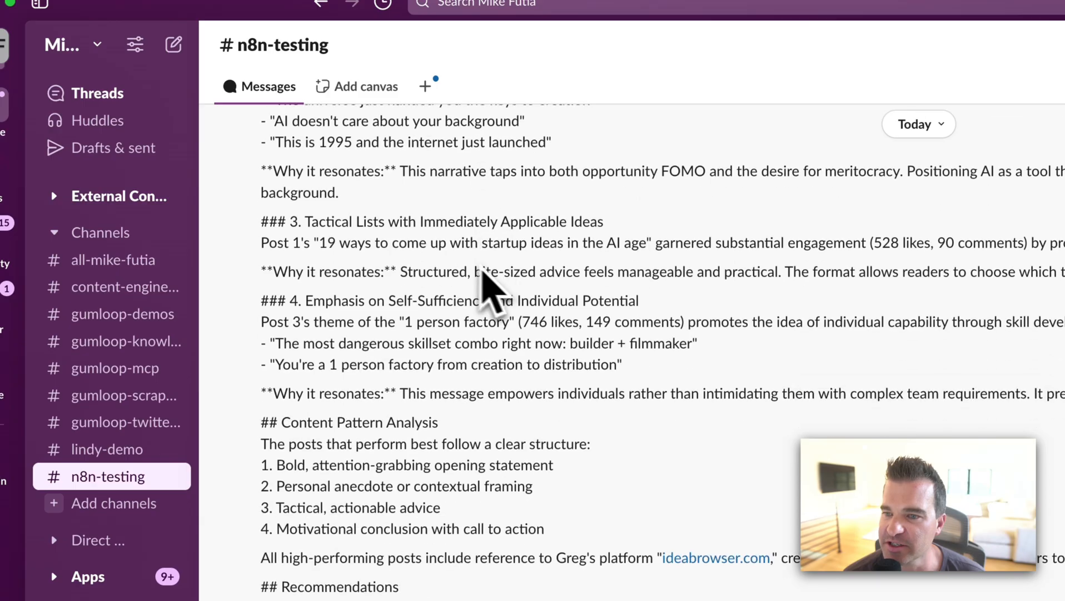
Highlight the remaining Audit 1 themes and headings from Tactical Lists onward, and the Audit 2 heading
left_click_drag(344, 222, 604, 223)
left_click_drag(389, 300, 648, 302)
scroll(662, 326, "down", 1)
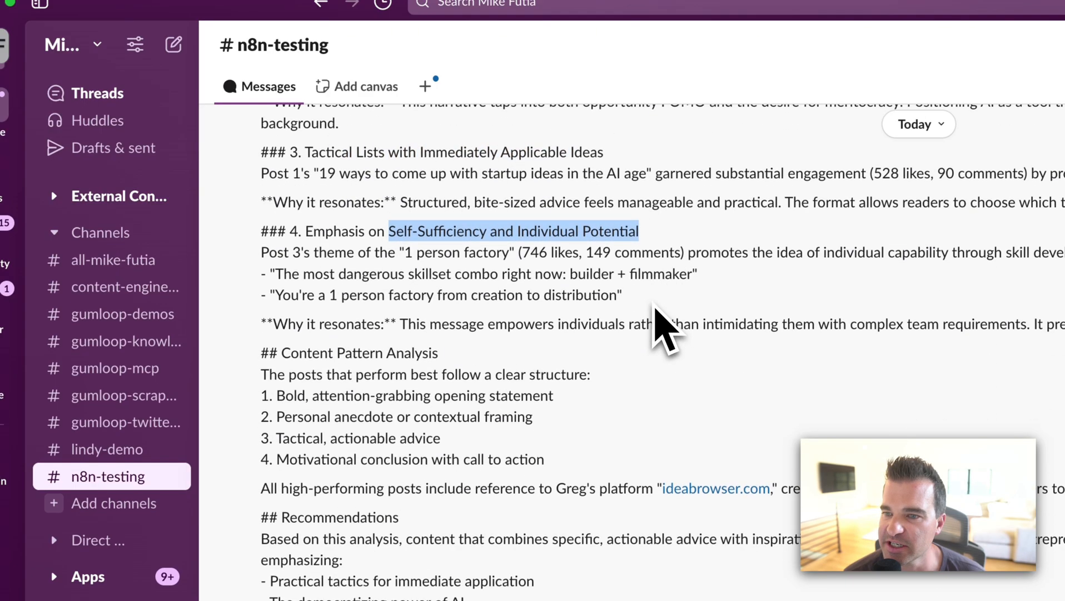
left_click_drag(324, 317, 569, 318)
scroll(562, 339, "down", 1)
left_click_drag(307, 281, 485, 281)
scroll(492, 300, "down", 3)
left_click_drag(282, 321, 399, 321)
scroll(511, 342, "down", 5)
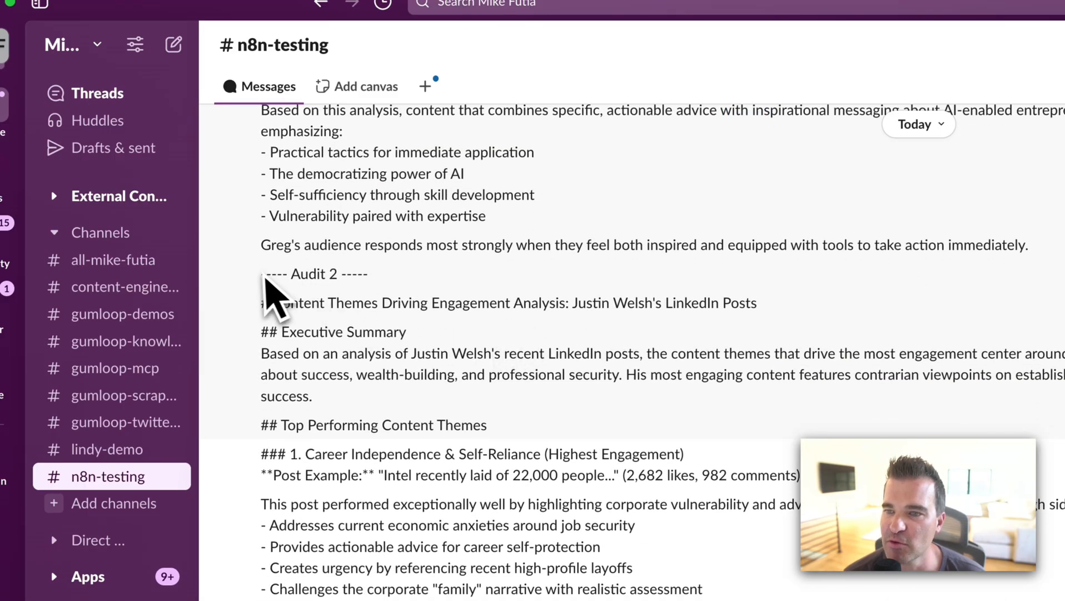
left_click_drag(261, 273, 455, 278)
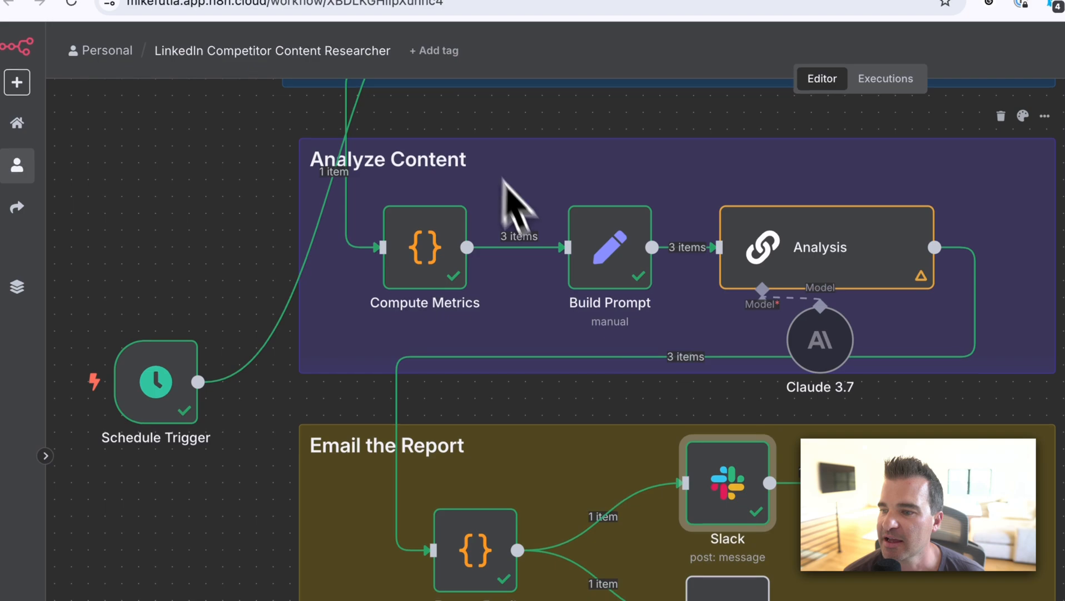
Look through the Gmail actions in the node library and close it without adding a node
scroll(504, 179, "down", 4)
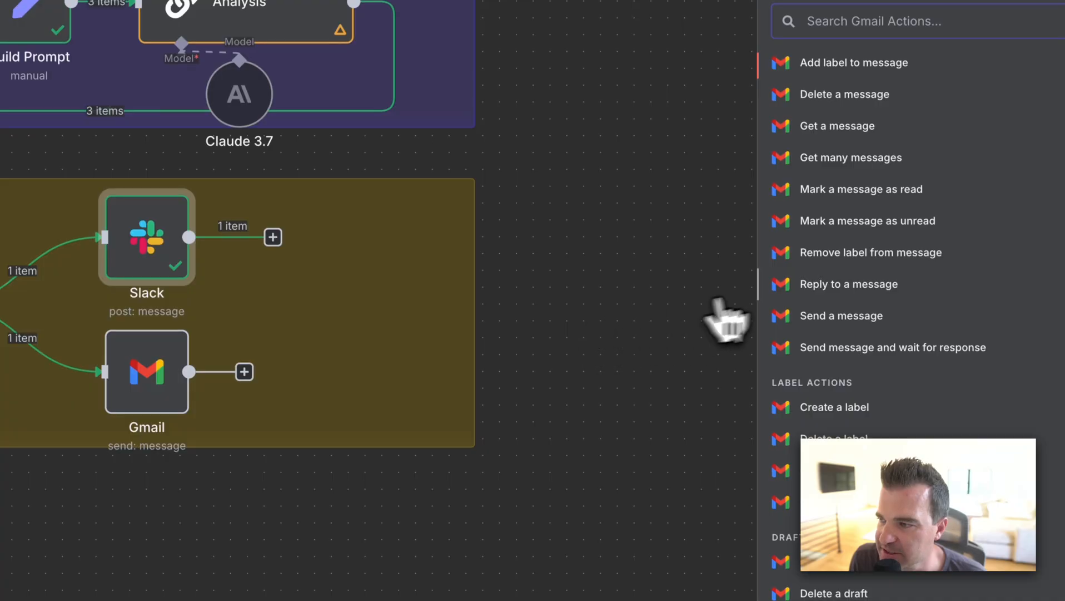
left_click(623, 326)
Open the Gmail node, highlight the recipient address and the date in the emailSubject input, and point out how emailSubject maps to Subject
double_click(161, 379)
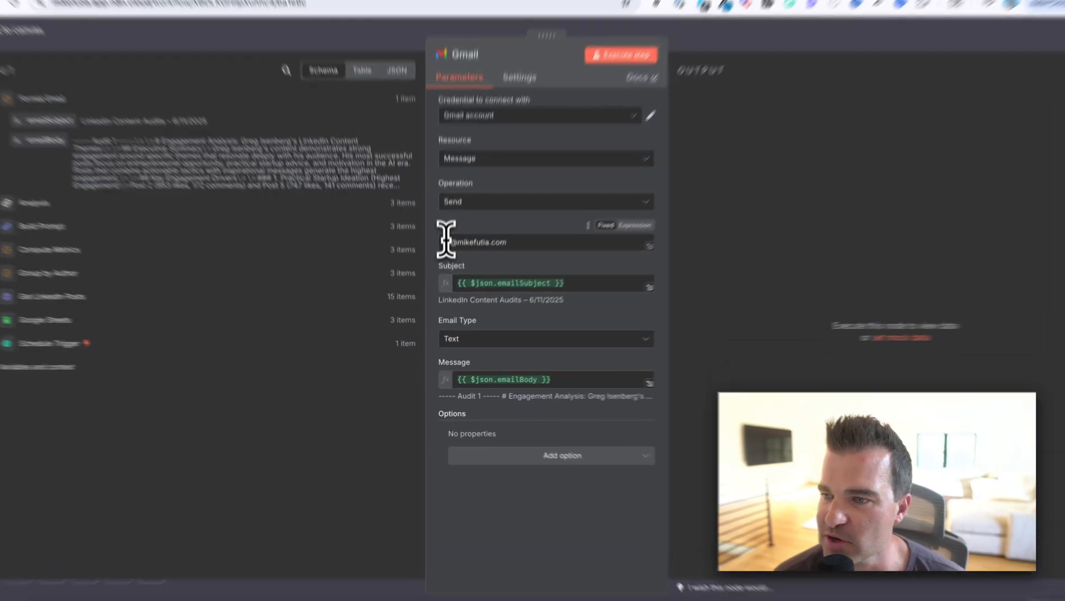
left_click_drag(445, 250, 525, 257)
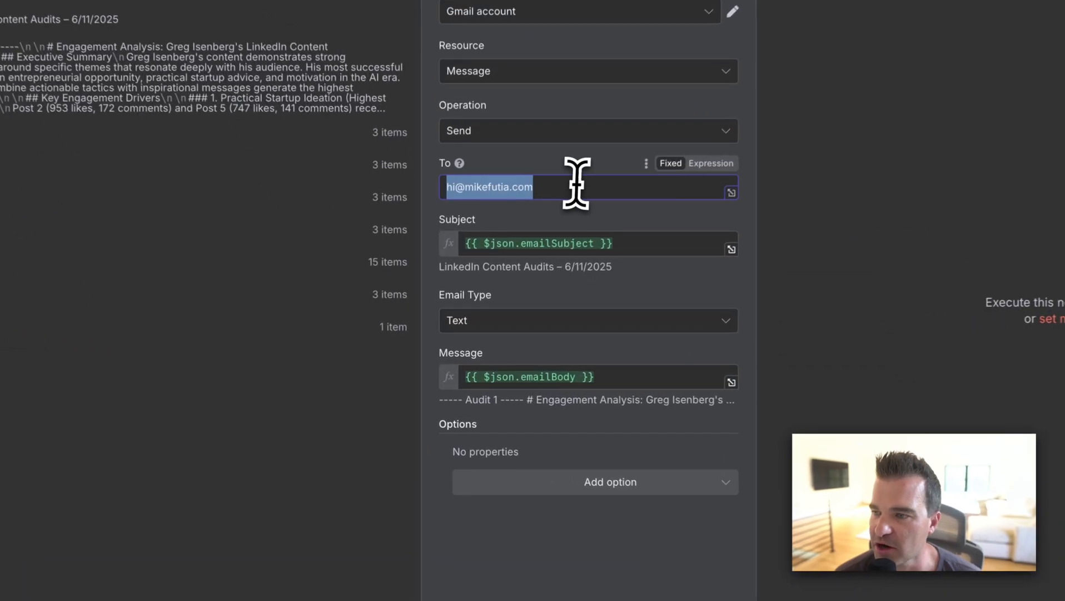
left_click(550, 556)
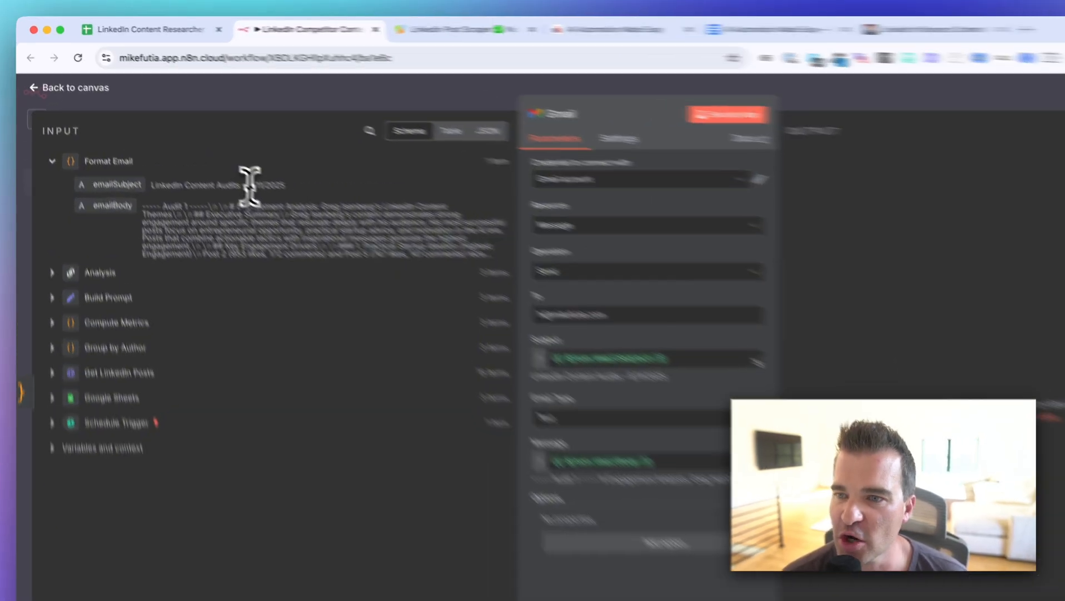
left_click_drag(206, 154, 238, 155)
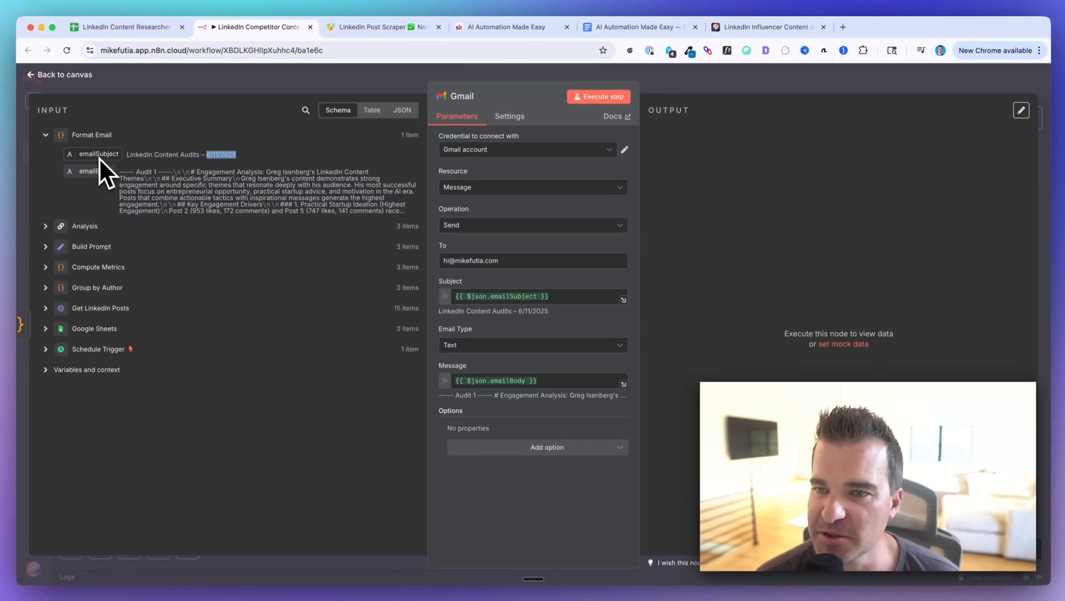
left_click_drag(99, 157, 443, 281)
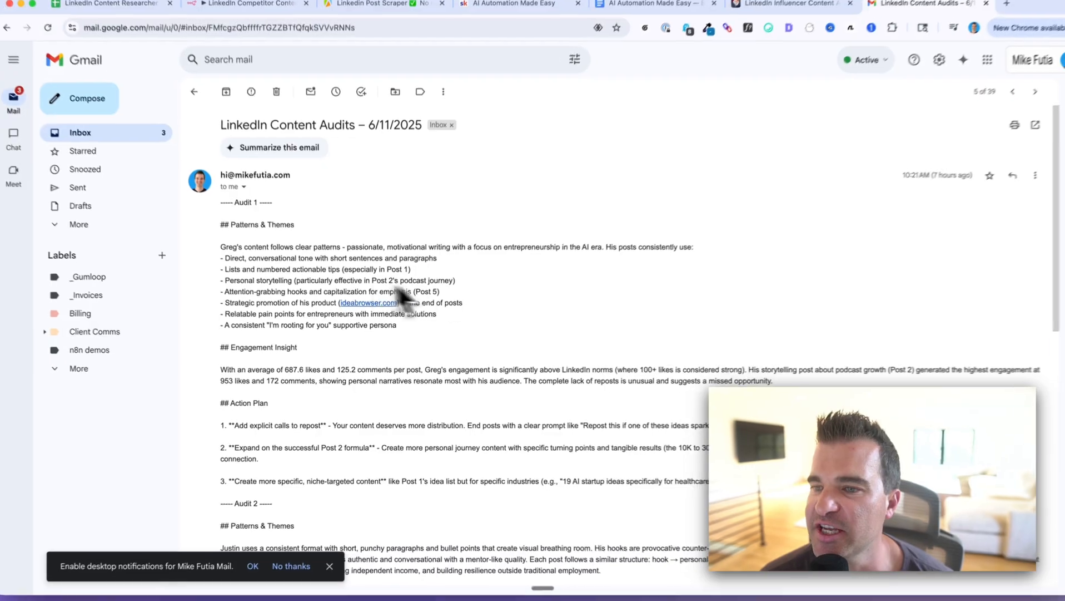
Read through the LinkedIn Content Audits email in Gmail and highlight its Audit 1 heading
scroll(354, 289, "down", 2)
scroll(354, 290, "down", 1)
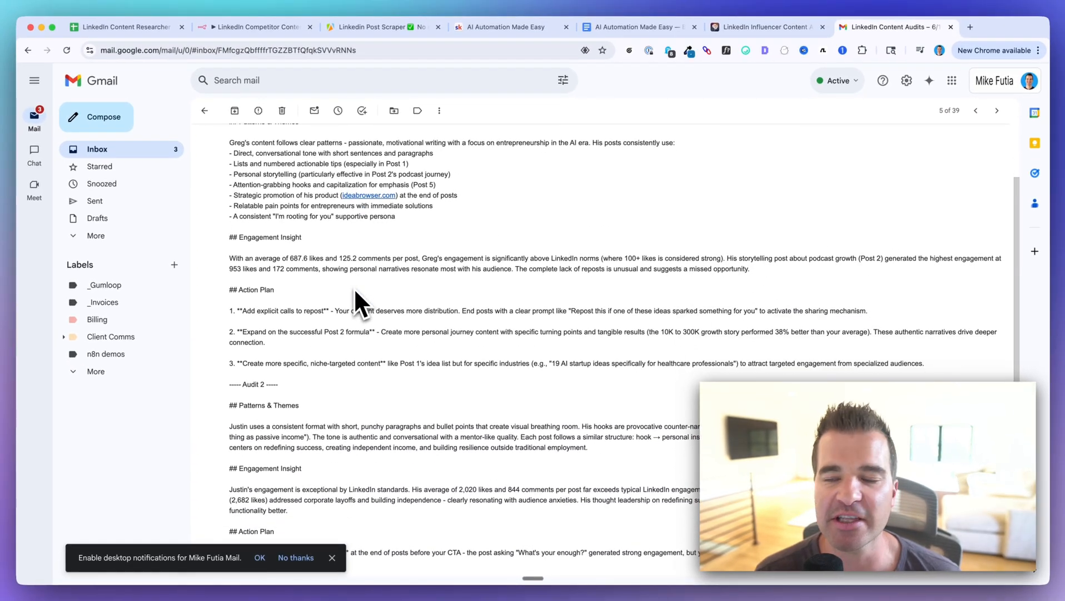
scroll(355, 289, "up", 3)
left_click_drag(239, 215, 379, 215)
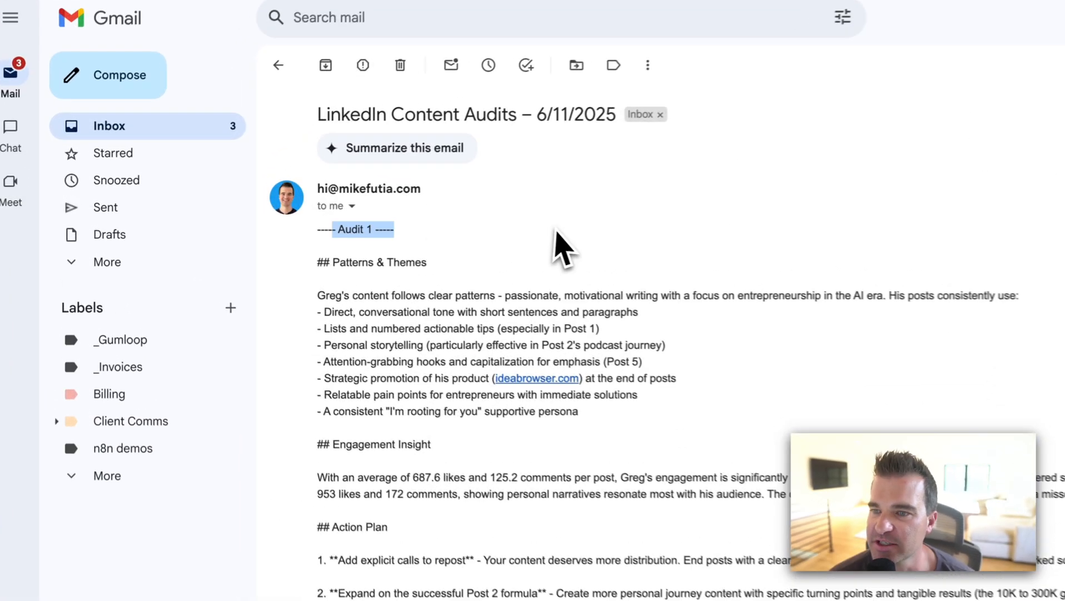
Highlight Audit 1's Patterns & Themes, Engagement Insight and Action Plan headings, and read through Audits 2 and 3 to the end of the email
left_click_drag(322, 261, 439, 264)
scroll(521, 284, "down", 1)
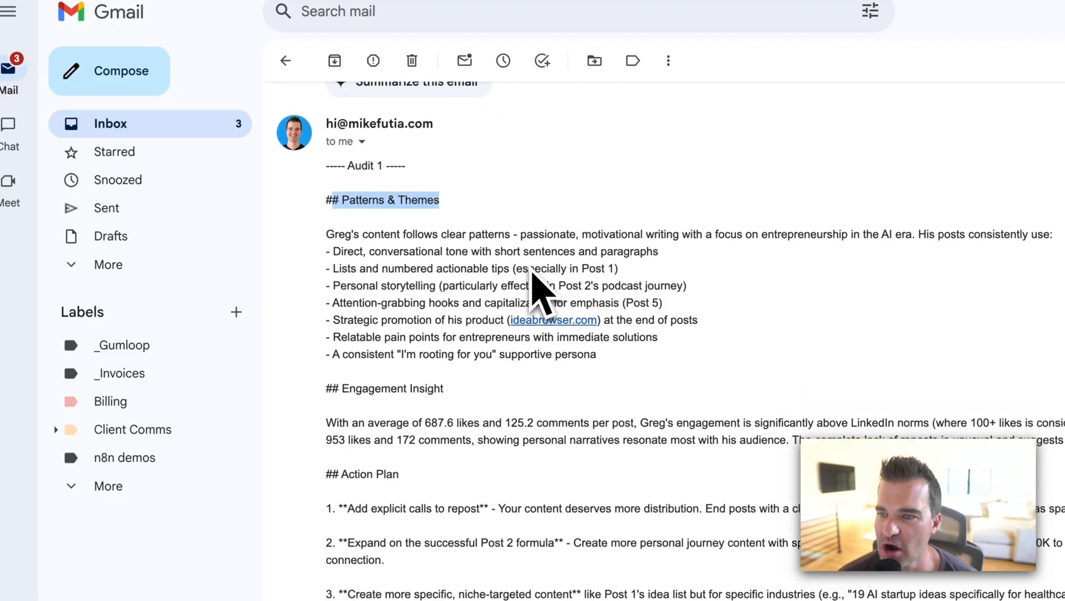
scroll(534, 289, "down", 3)
left_click_drag(339, 302, 467, 307)
scroll(445, 328, "down", 3)
left_click(345, 290)
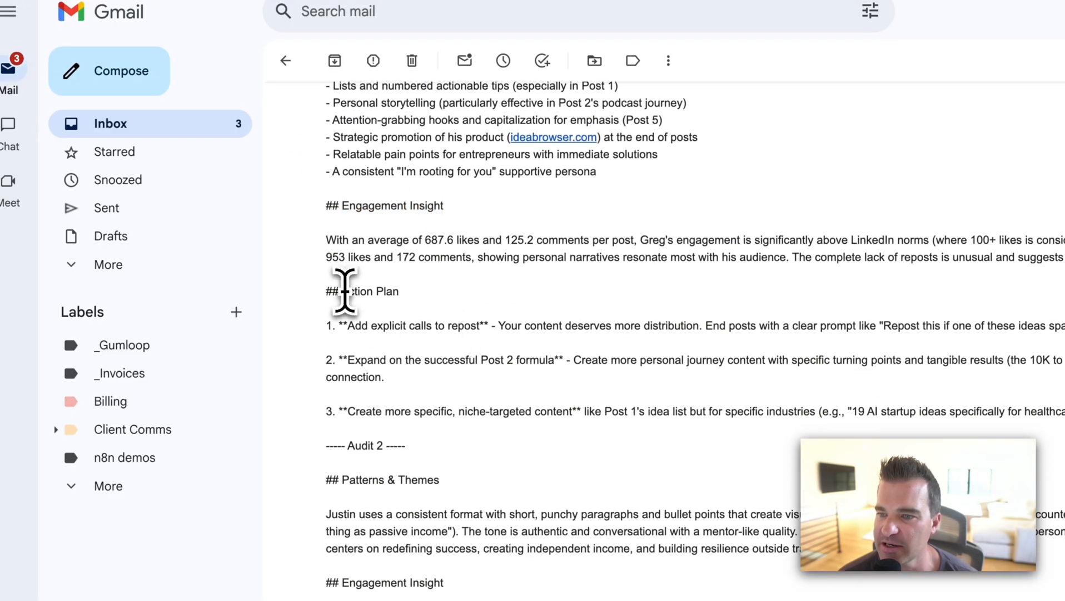
left_click_drag(344, 290, 459, 316)
scroll(459, 316, "down", 4)
scroll(385, 378, "down", 6)
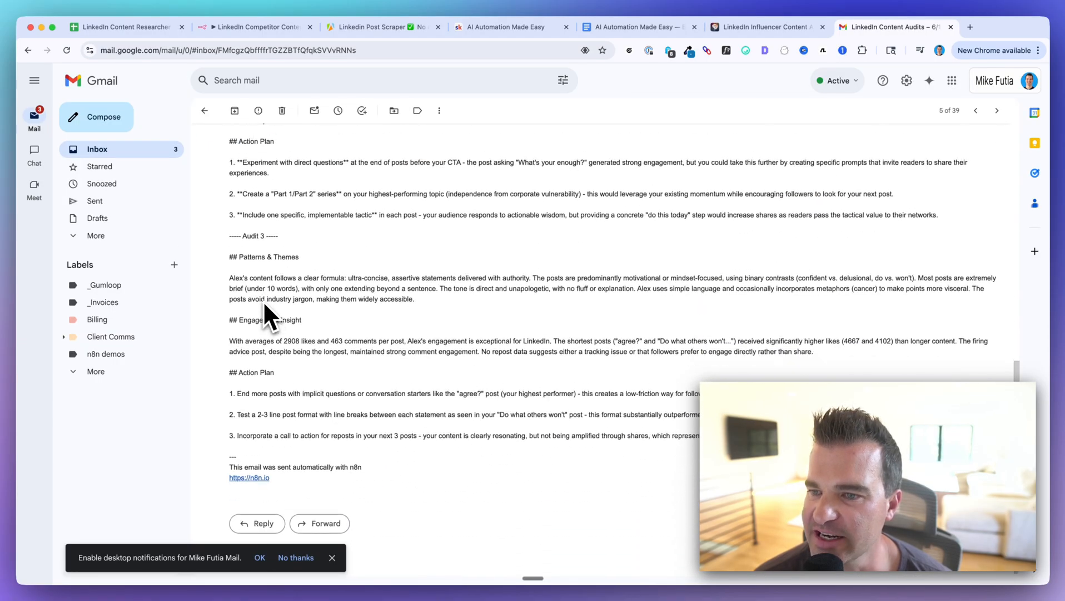
scroll(264, 303, "down", 1)
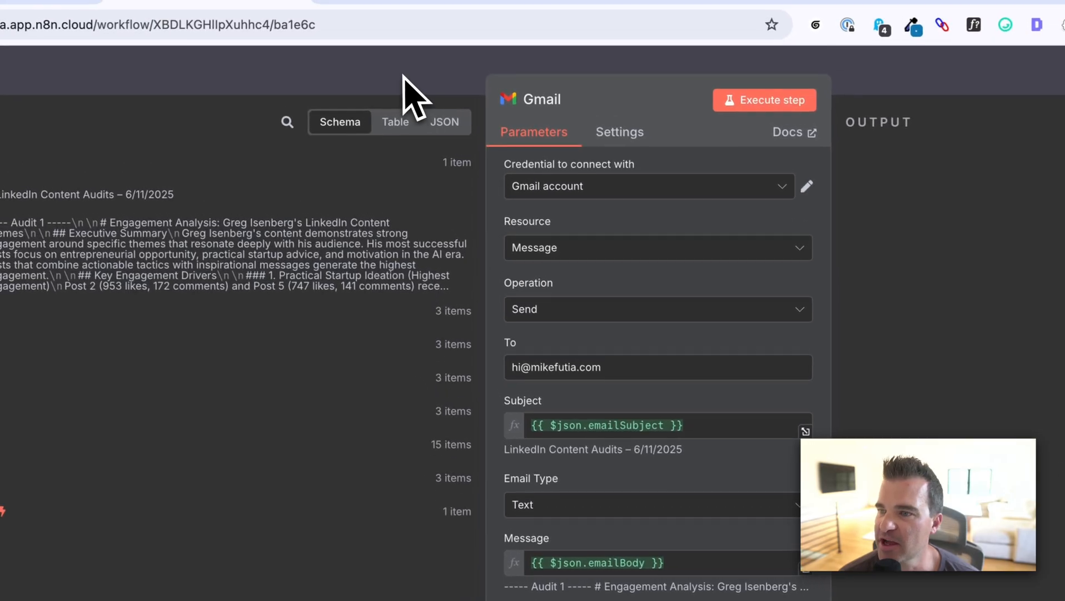
Return to the n8n workflow and close the Gmail node's settings to view the whole canvas
left_click(405, 78)
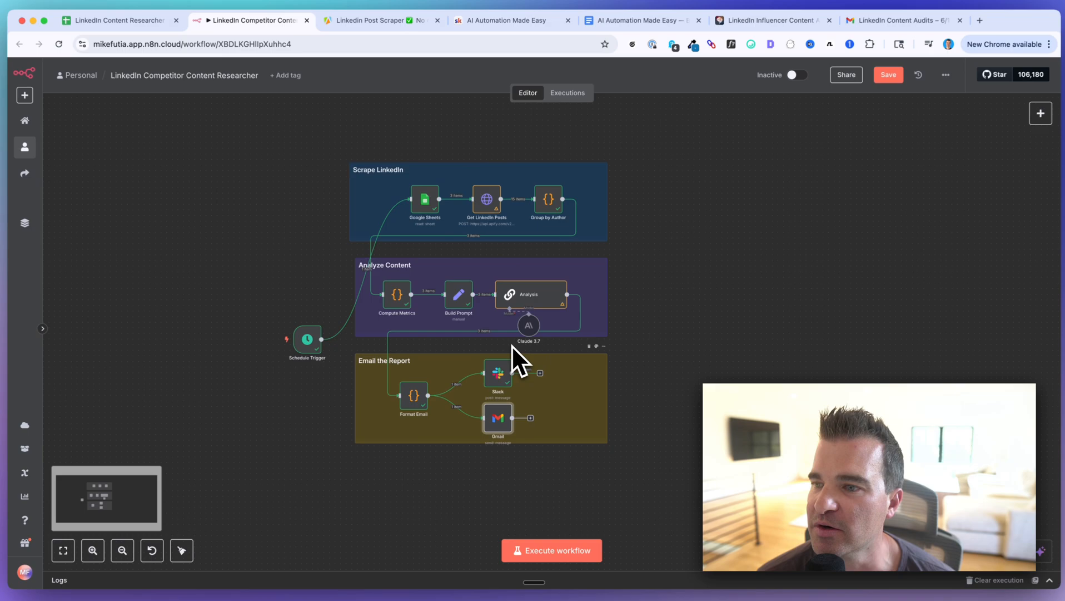
scroll(512, 345, "up", 1)
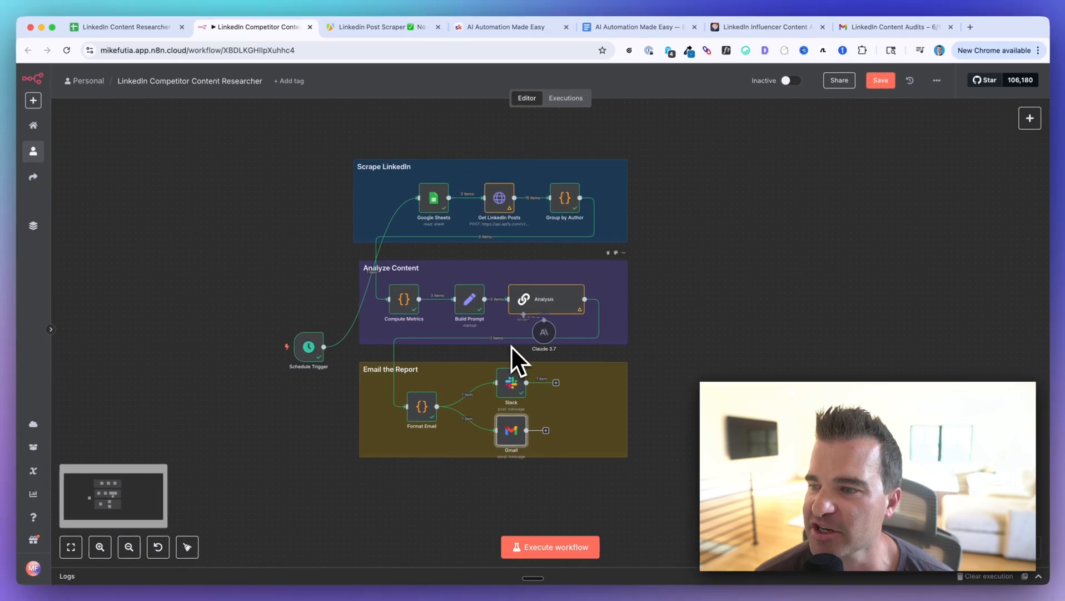